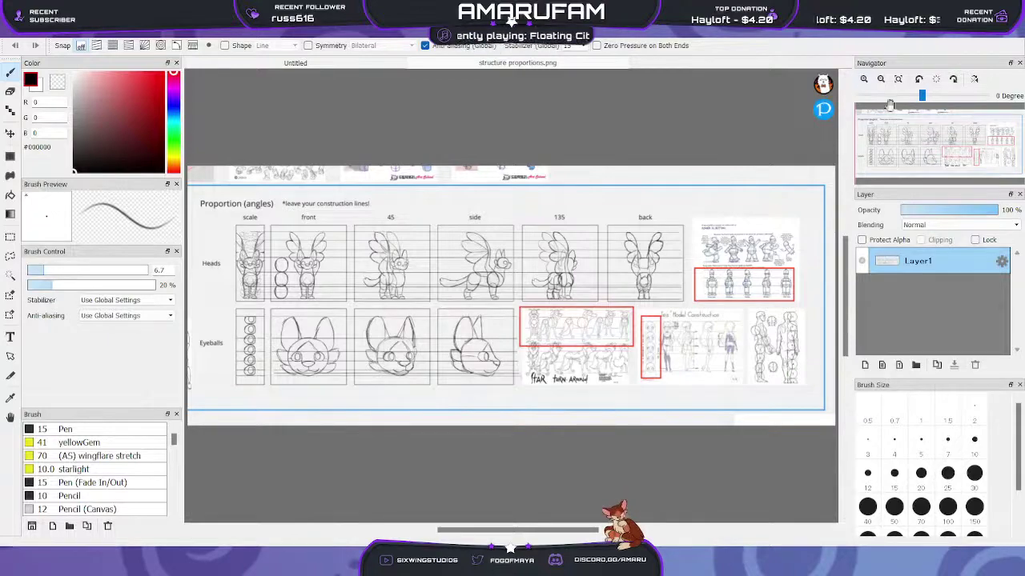
# Examine the side and 45-degree body sketches in the Heads row of structure proportions.png at close range
pyautogui.click(864, 78)
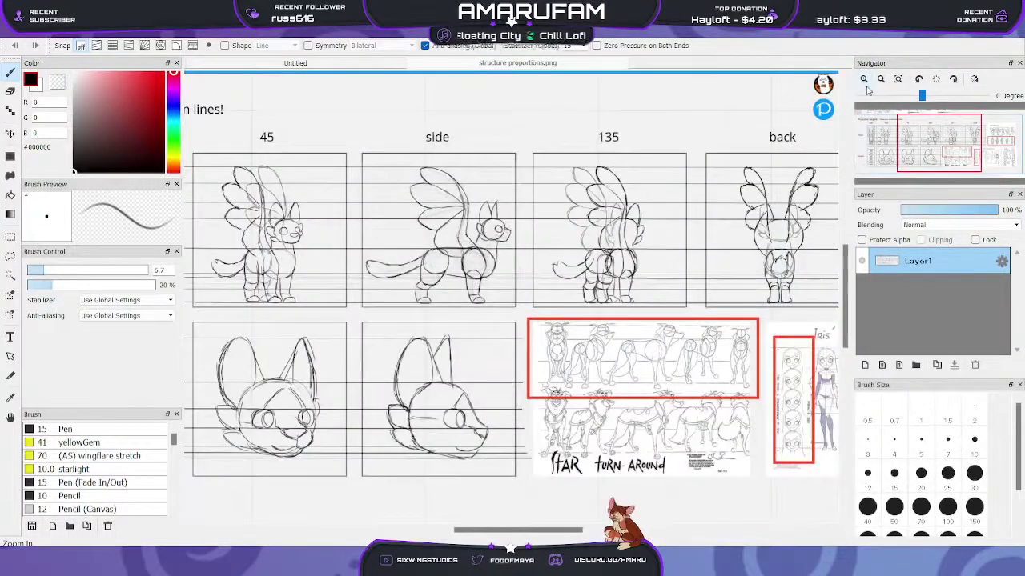
pyautogui.click(865, 83)
pyautogui.click(865, 83)
pyautogui.click(865, 83)
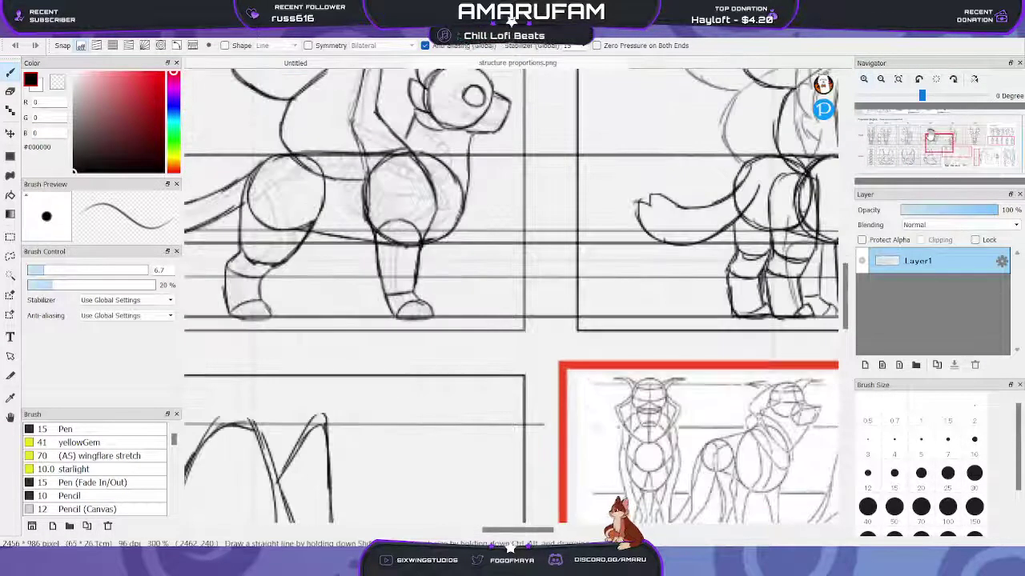
pyautogui.moveTo(930, 136); pyautogui.dragTo(938, 138)
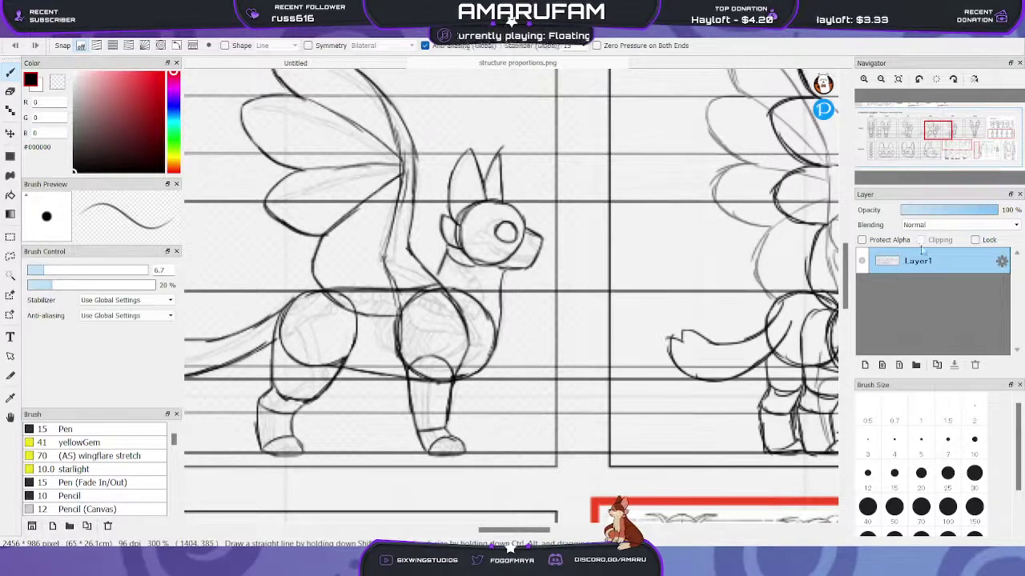
pyautogui.moveTo(935, 141)
pyautogui.mouseDown()
pyautogui.moveTo(876, 137)
pyautogui.moveTo(989, 134)
pyautogui.moveTo(914, 139)
pyautogui.mouseUp()
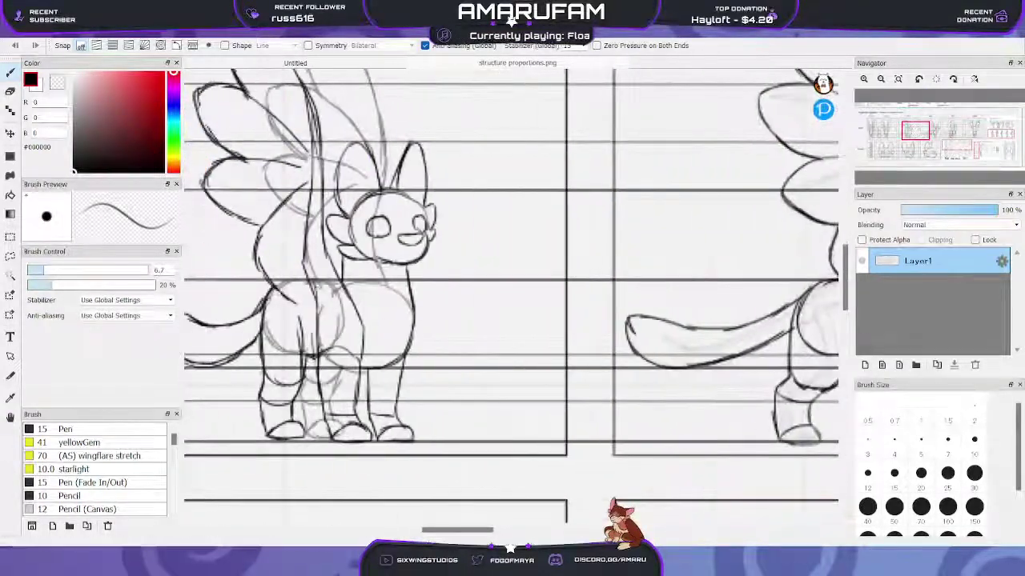
pyautogui.click(900, 78)
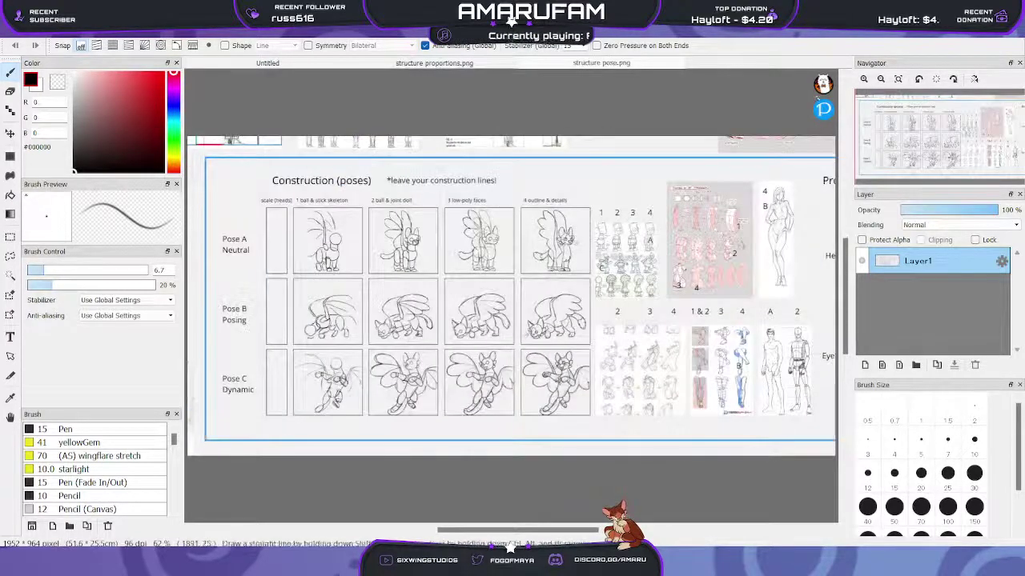
# Examine the ball & stick skeleton sketches of Pose A and Pose B in structure pose.png
pyautogui.click(867, 80)
pyautogui.moveTo(930, 144)
pyautogui.mouseDown()
pyautogui.moveTo(901, 142)
pyautogui.moveTo(911, 143)
pyautogui.mouseUp()
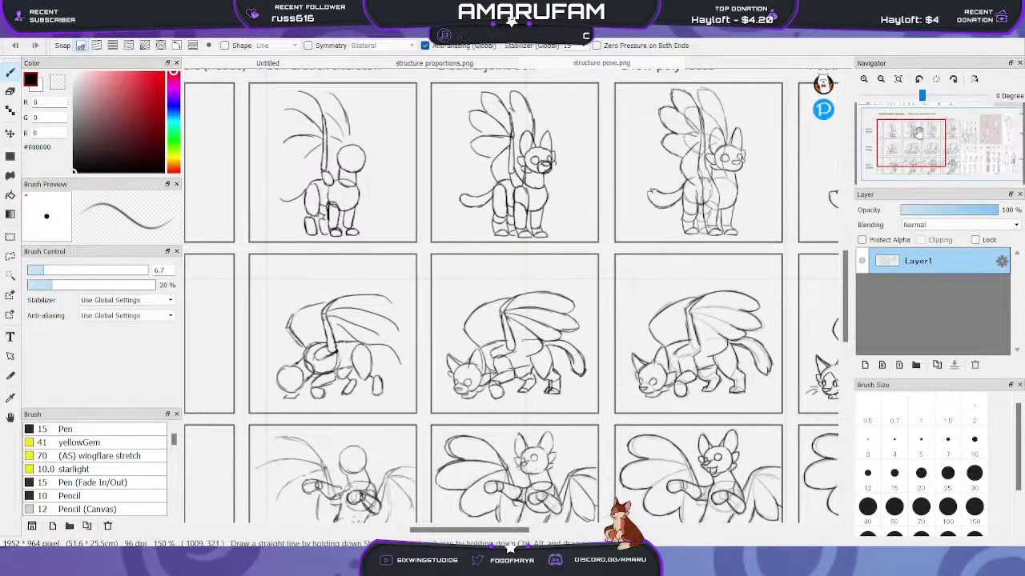
pyautogui.moveTo(919, 132)
pyautogui.mouseDown()
pyautogui.moveTo(913, 163)
pyautogui.moveTo(932, 142)
pyautogui.moveTo(941, 154)
pyautogui.moveTo(912, 146)
pyautogui.moveTo(910, 132)
pyautogui.mouseUp()
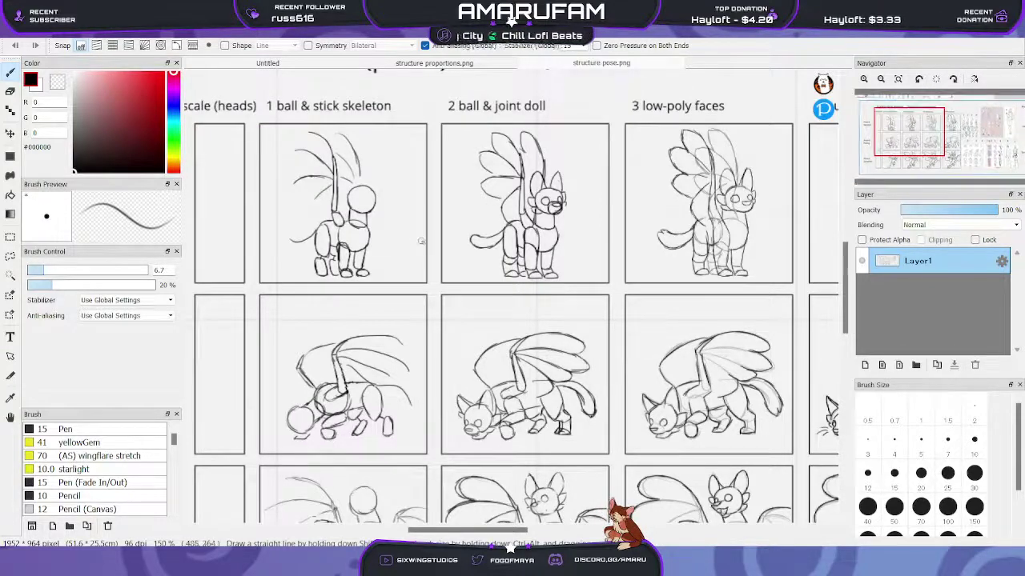
pyautogui.click(898, 144)
pyautogui.moveTo(898, 144); pyautogui.dragTo(891, 126)
pyautogui.scroll(2, 901, 140)
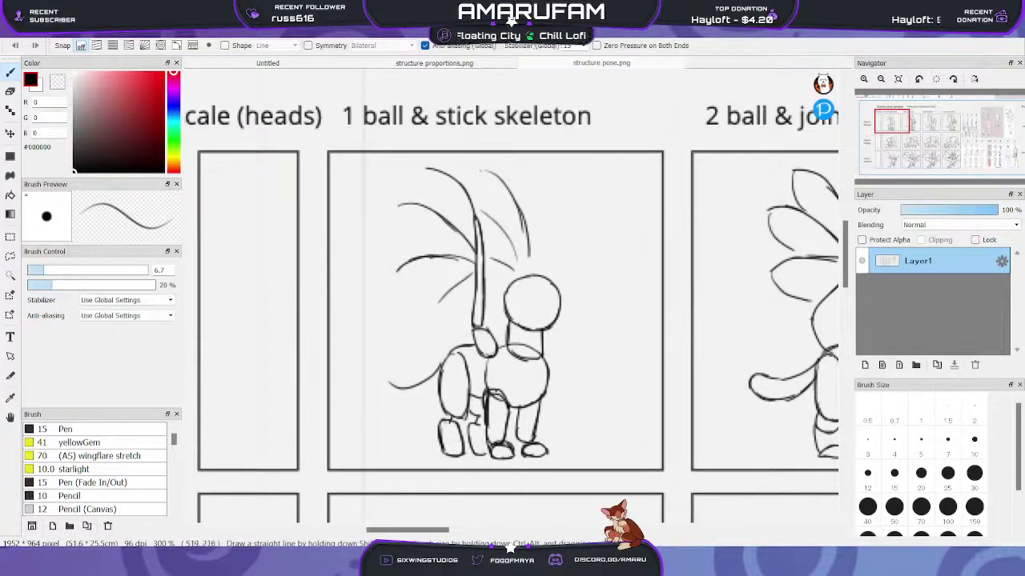
pyautogui.moveTo(890, 123); pyautogui.dragTo(899, 151)
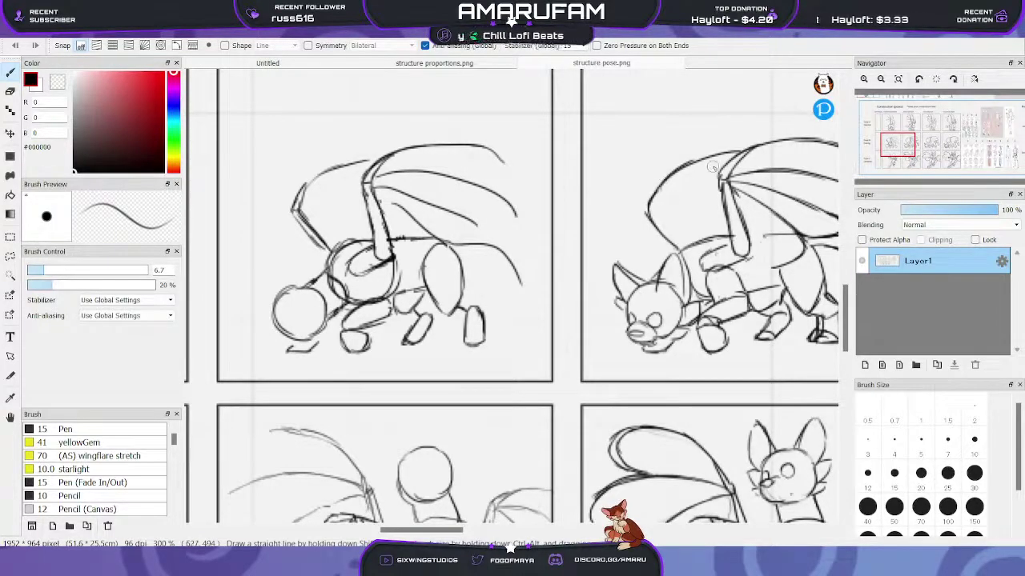
pyautogui.click(882, 80)
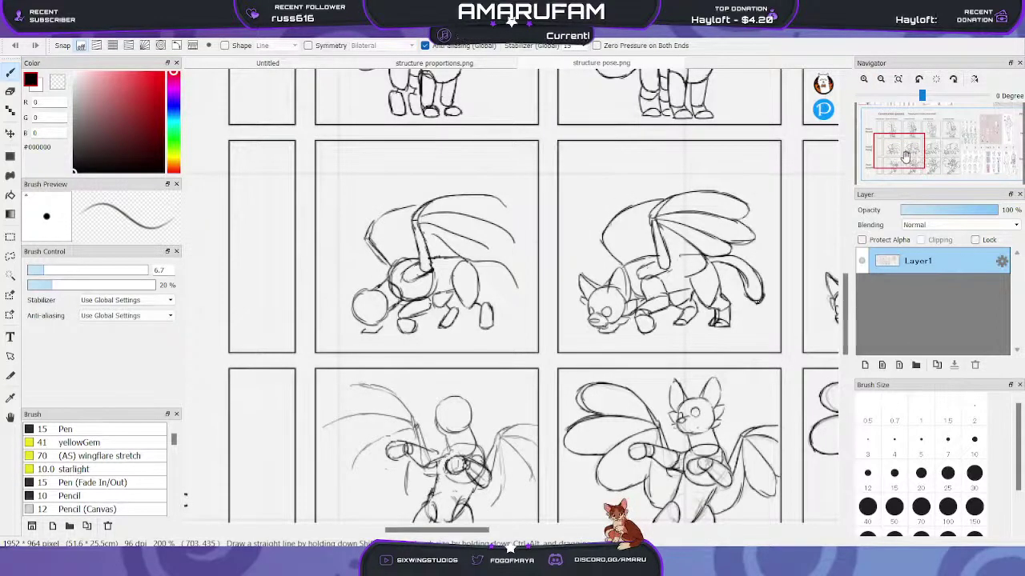
# Compare the ball & stick skeleton and ball & joint doll stages across Poses A, B and C
pyautogui.moveTo(905, 156); pyautogui.dragTo(914, 160)
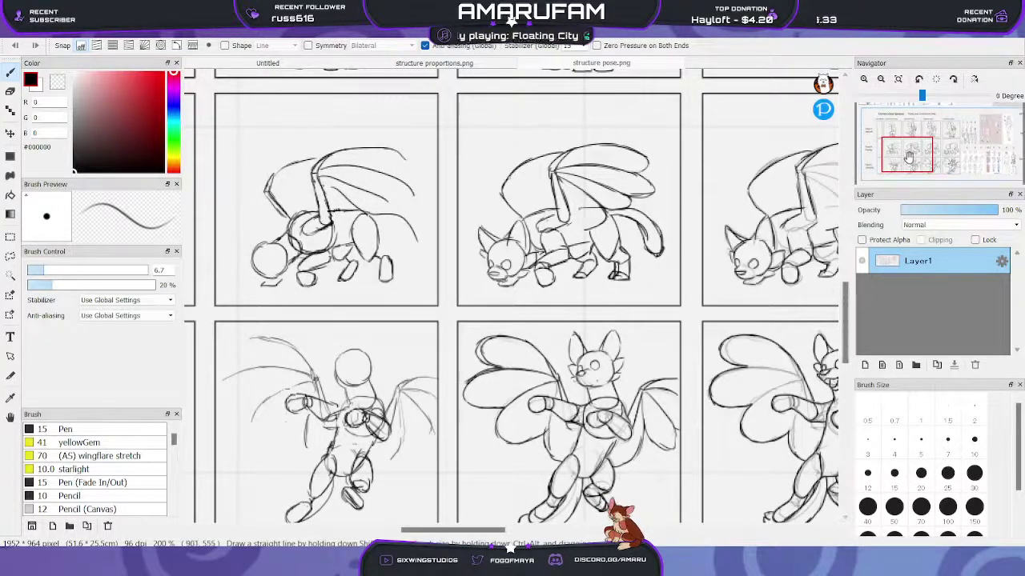
pyautogui.moveTo(907, 154)
pyautogui.mouseDown()
pyautogui.moveTo(918, 164)
pyautogui.moveTo(946, 155)
pyautogui.moveTo(900, 152)
pyautogui.moveTo(903, 134)
pyautogui.moveTo(885, 135)
pyautogui.moveTo(905, 140)
pyautogui.mouseUp()
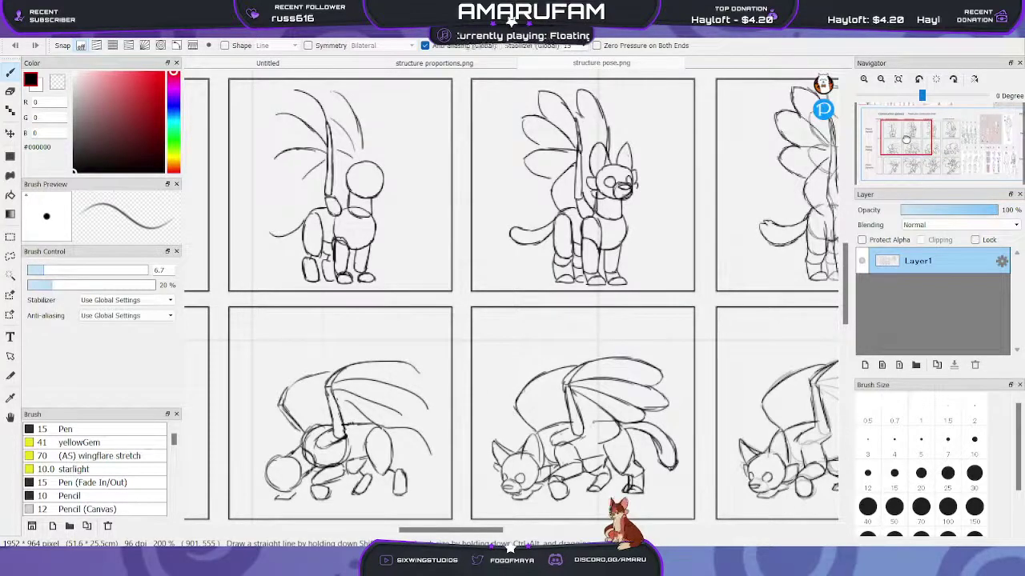
pyautogui.moveTo(906, 139); pyautogui.dragTo(903, 137)
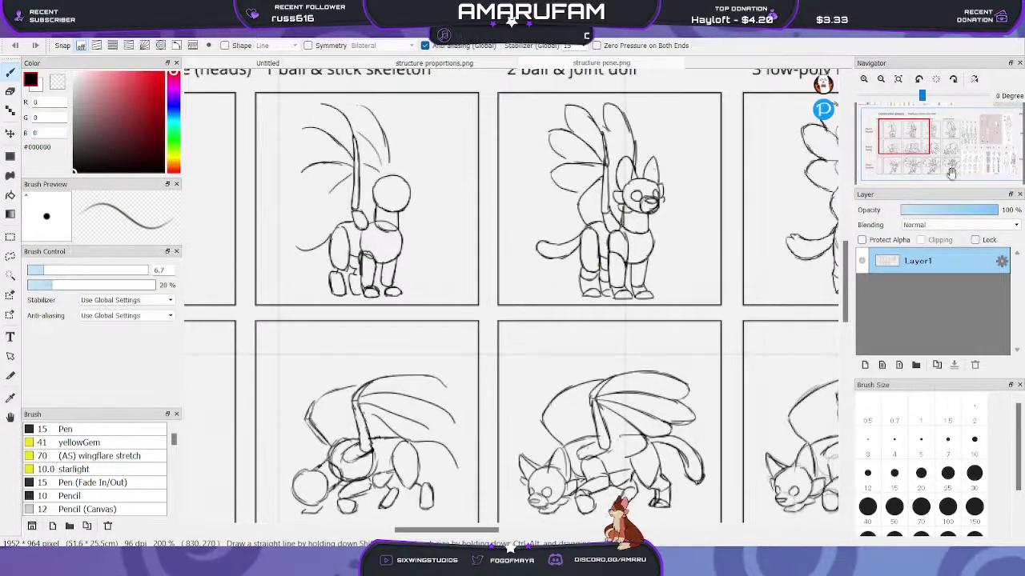
pyautogui.moveTo(927, 148); pyautogui.dragTo(898, 164)
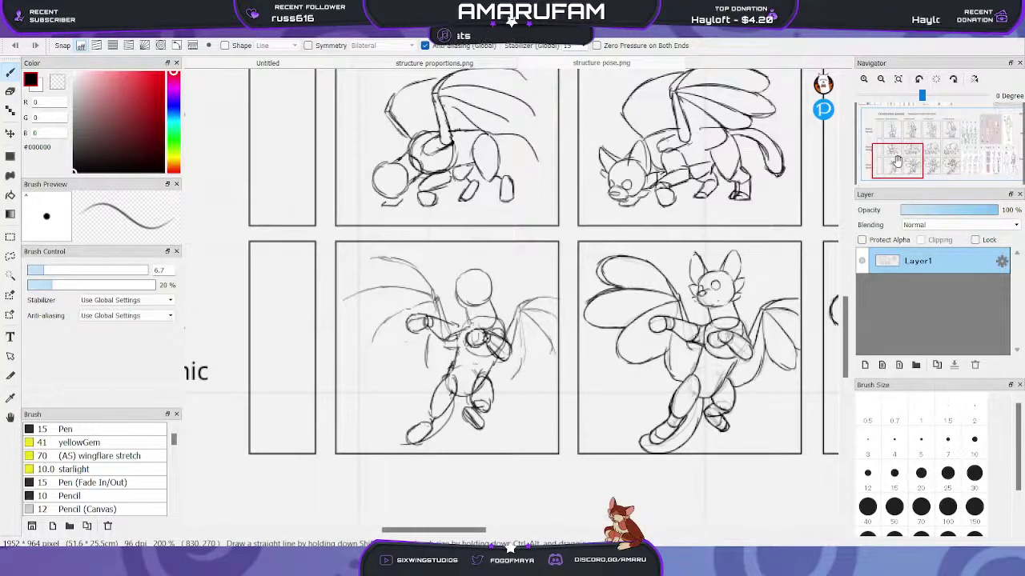
pyautogui.moveTo(897, 160); pyautogui.dragTo(918, 158)
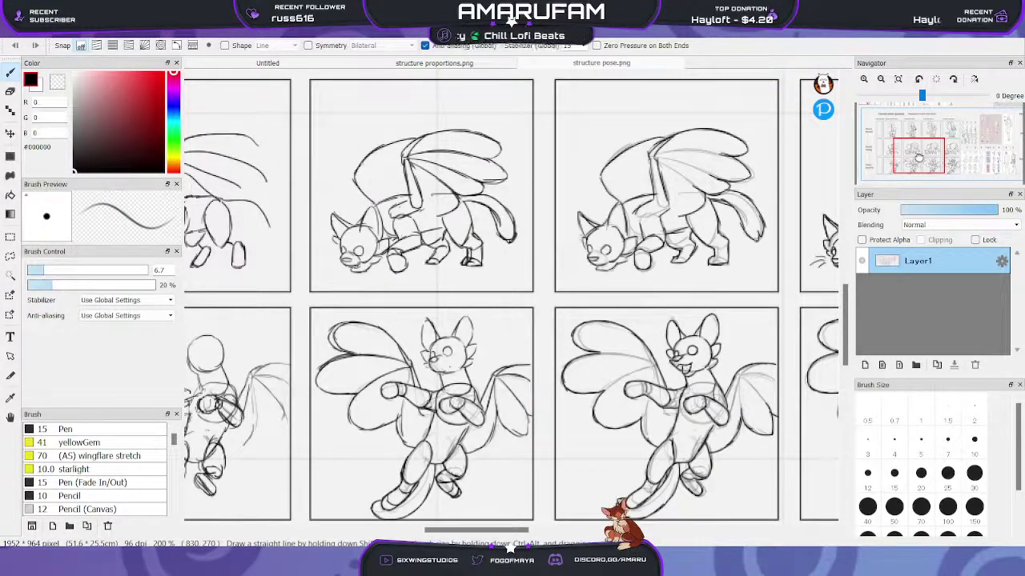
pyautogui.moveTo(918, 158); pyautogui.dragTo(908, 131)
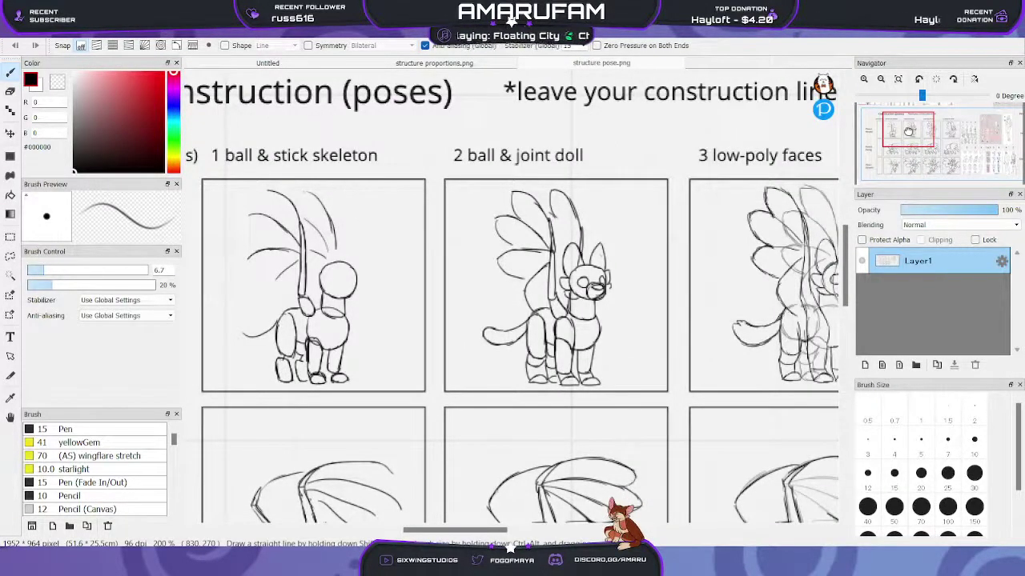
pyautogui.moveTo(909, 131); pyautogui.dragTo(904, 158)
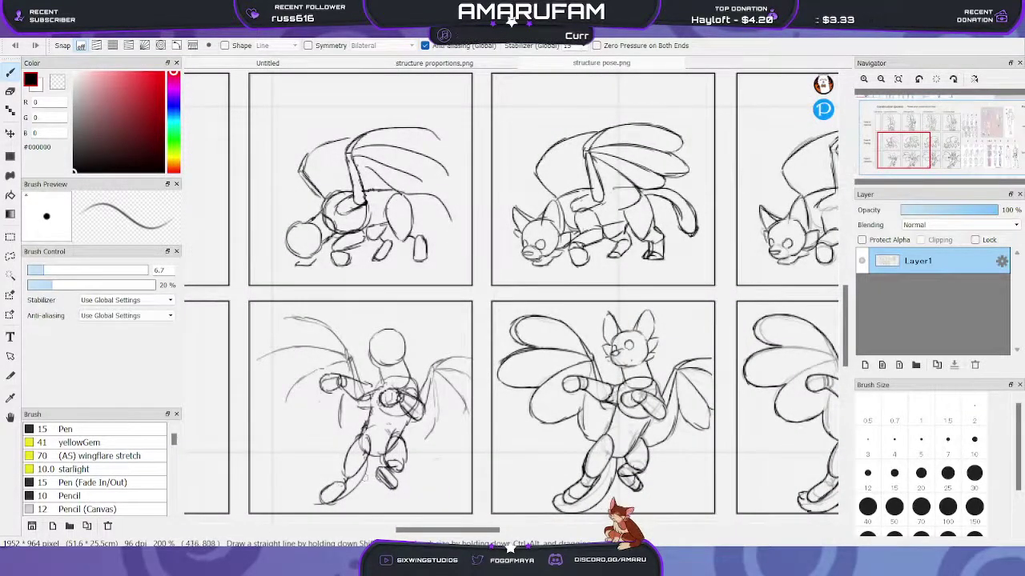
# Examine the low-poly faces and outline & details stages of the Neutral pose
pyautogui.moveTo(924, 148)
pyautogui.moveTo(925, 148); pyautogui.dragTo(946, 137)
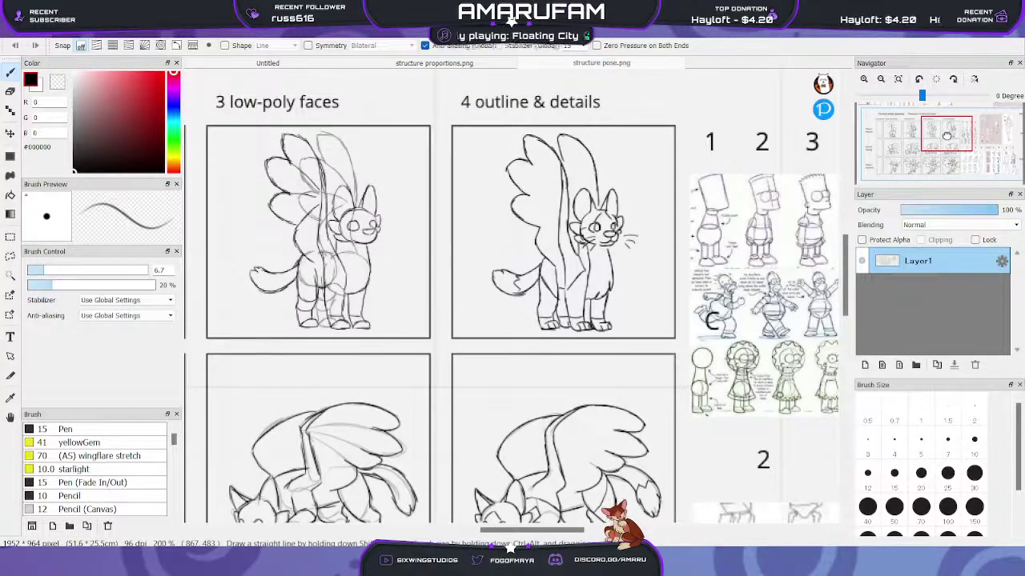
pyautogui.moveTo(946, 136); pyautogui.dragTo(926, 126)
pyautogui.moveTo(926, 125); pyautogui.dragTo(914, 142)
# View the whole Construction (poses) grid at 100% and check it against structure proportions.png
pyautogui.click(880, 79)
pyautogui.click(880, 79)
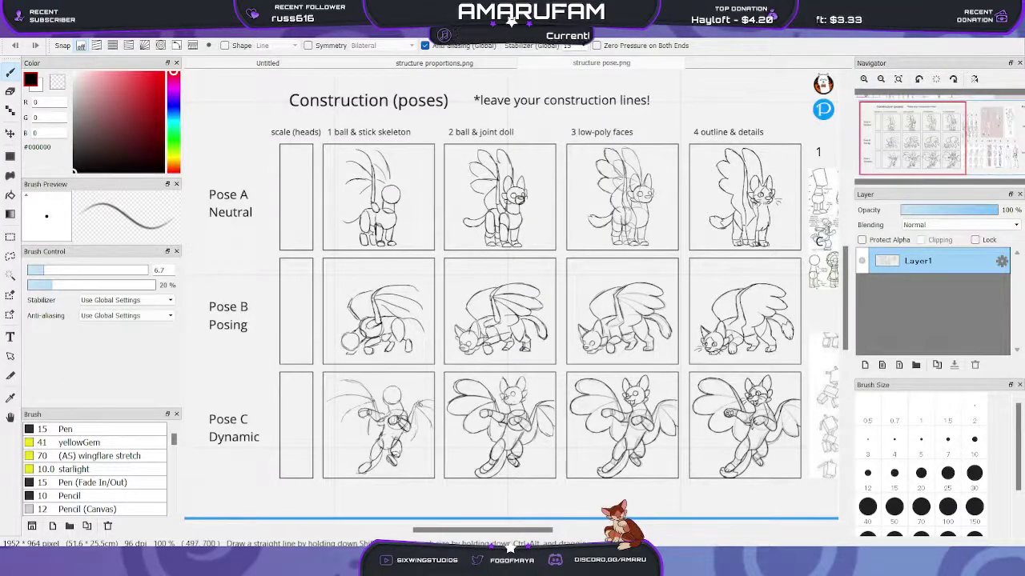
pyautogui.click(448, 63)
pyautogui.click(601, 64)
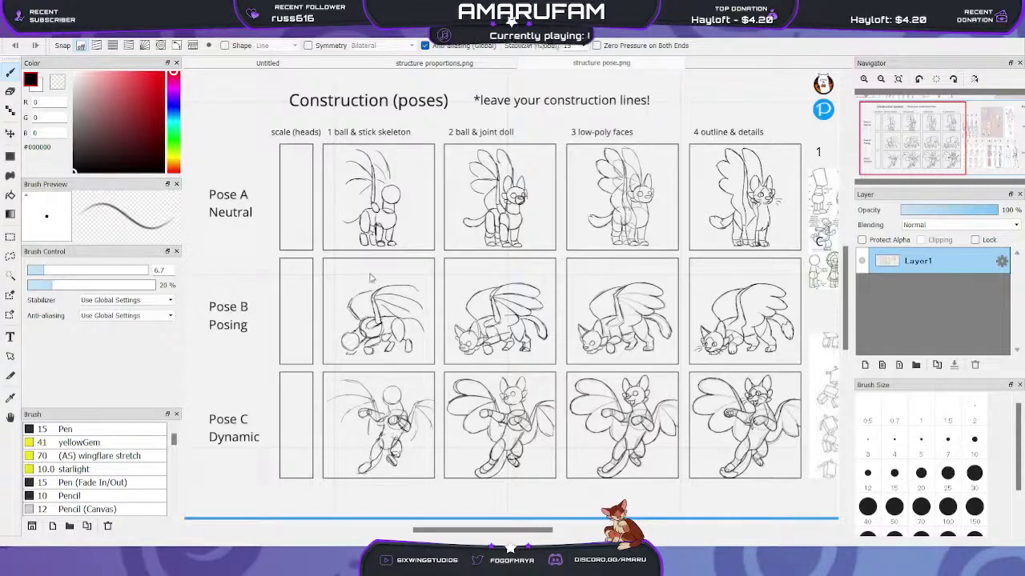
# Open expressions.png and examine the cat heads in the lower rows of the Emotion & Expression sheet
pyautogui.doubleClick(284, 230)
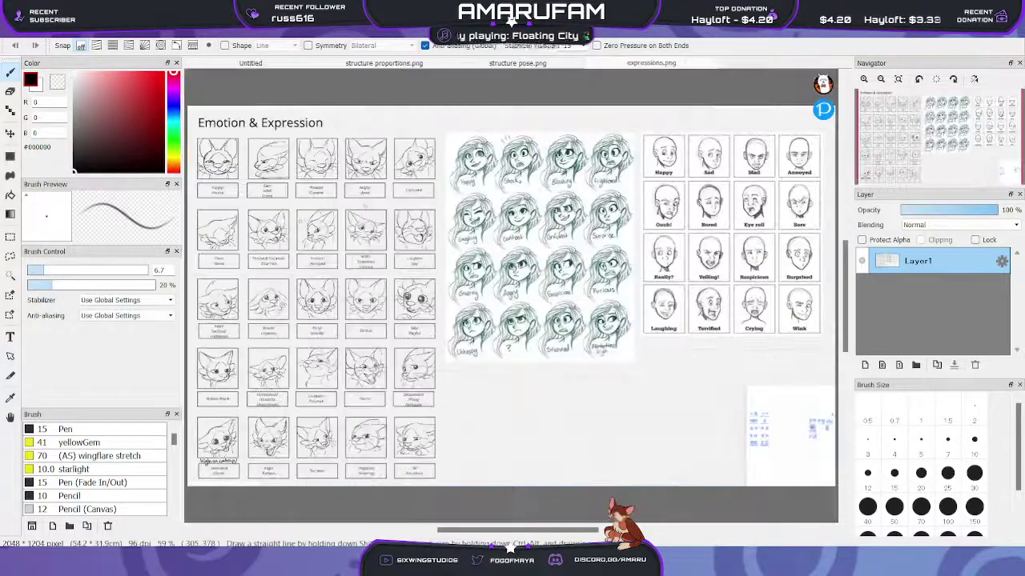
pyautogui.click(864, 78)
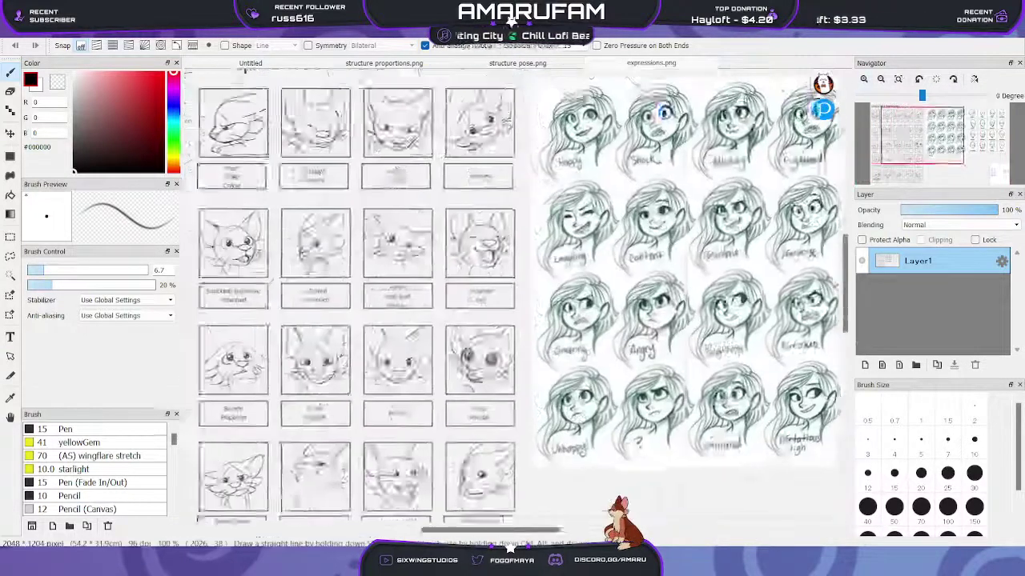
pyautogui.click(863, 79)
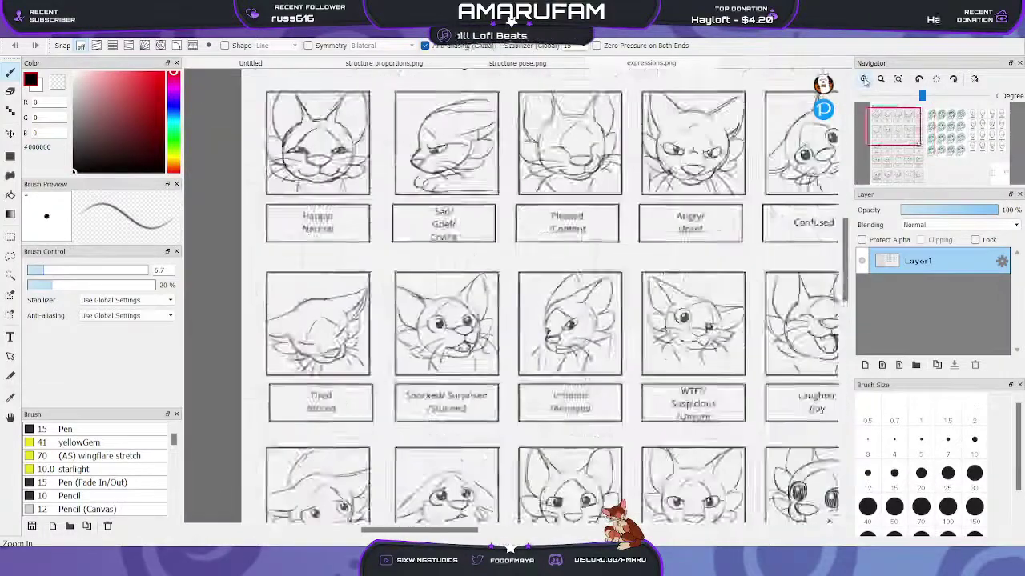
pyautogui.click(864, 78)
pyautogui.click(881, 79)
pyautogui.moveTo(916, 127); pyautogui.dragTo(895, 167)
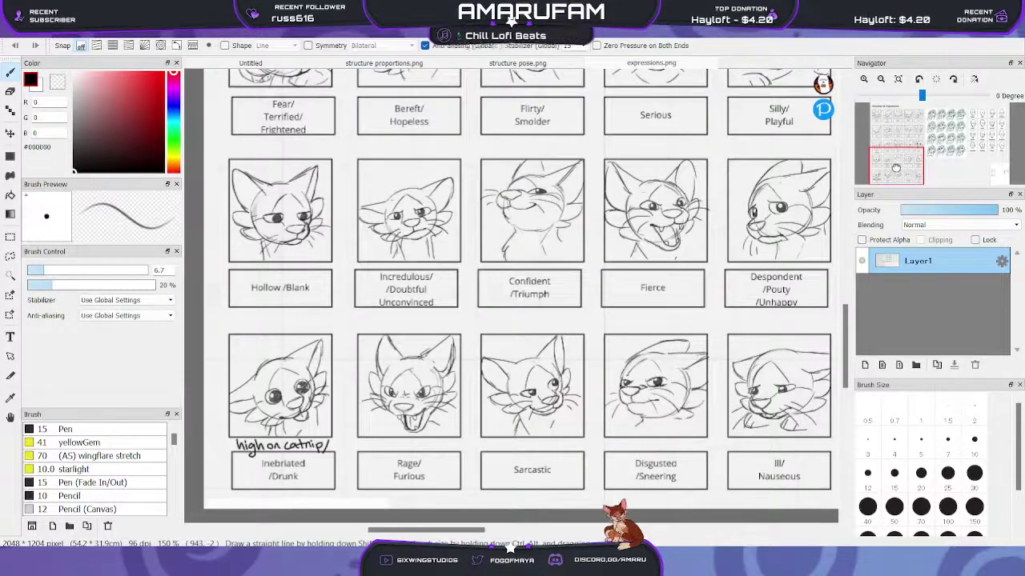
pyautogui.moveTo(896, 168)
pyautogui.mouseDown()
pyautogui.moveTo(897, 126)
pyautogui.moveTo(895, 166)
pyautogui.mouseUp()
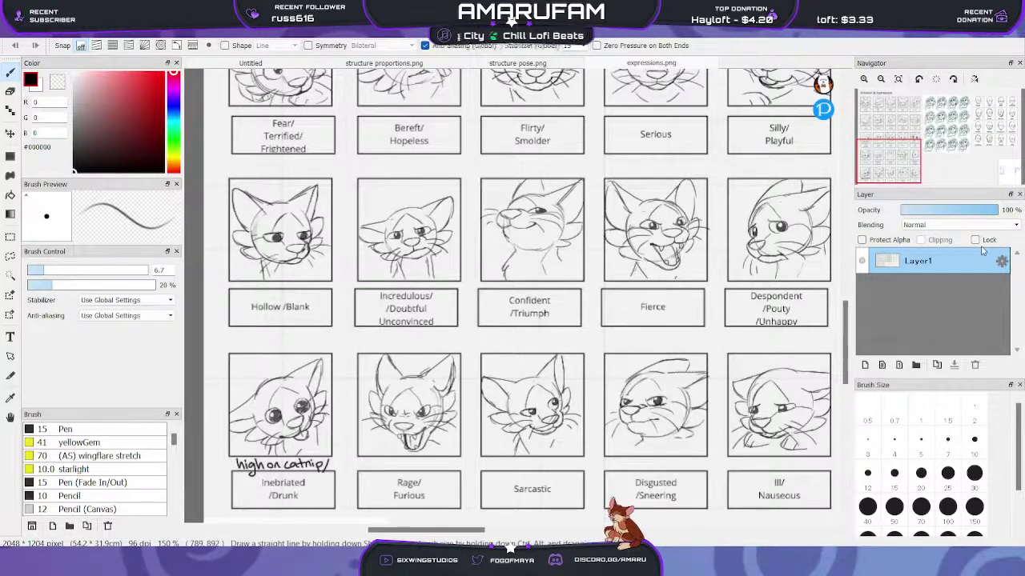
pyautogui.moveTo(1007, 158)
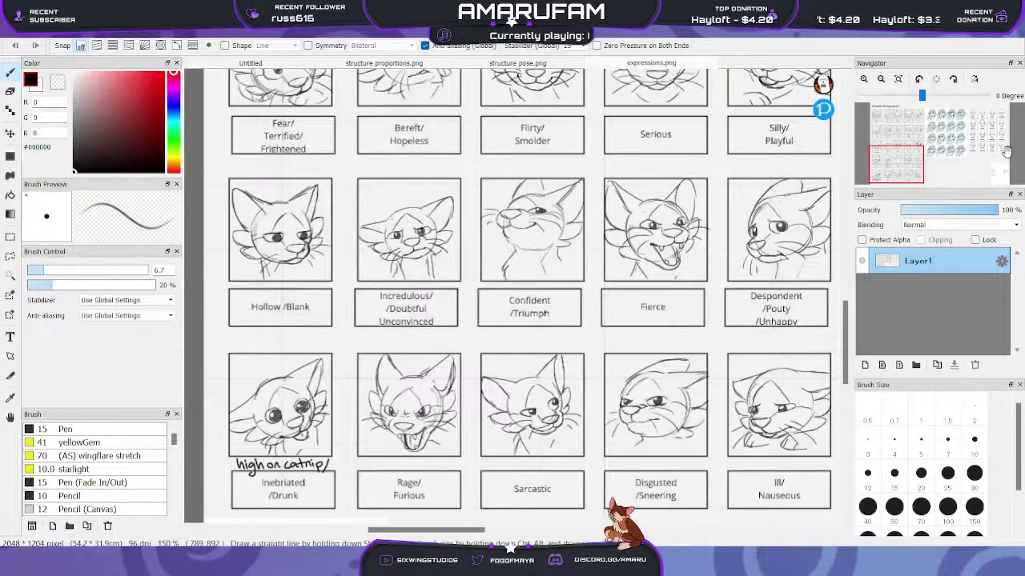
# Examine the expression sheet from the Happy/Neutral row through the middle rows and down to its end
pyautogui.click(892, 149)
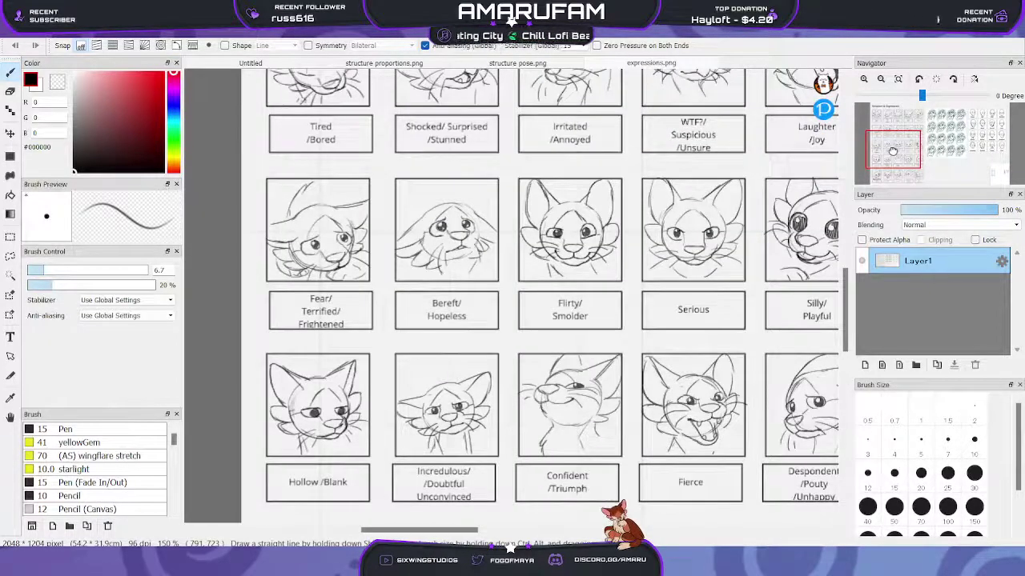
pyautogui.moveTo(893, 150); pyautogui.dragTo(896, 126)
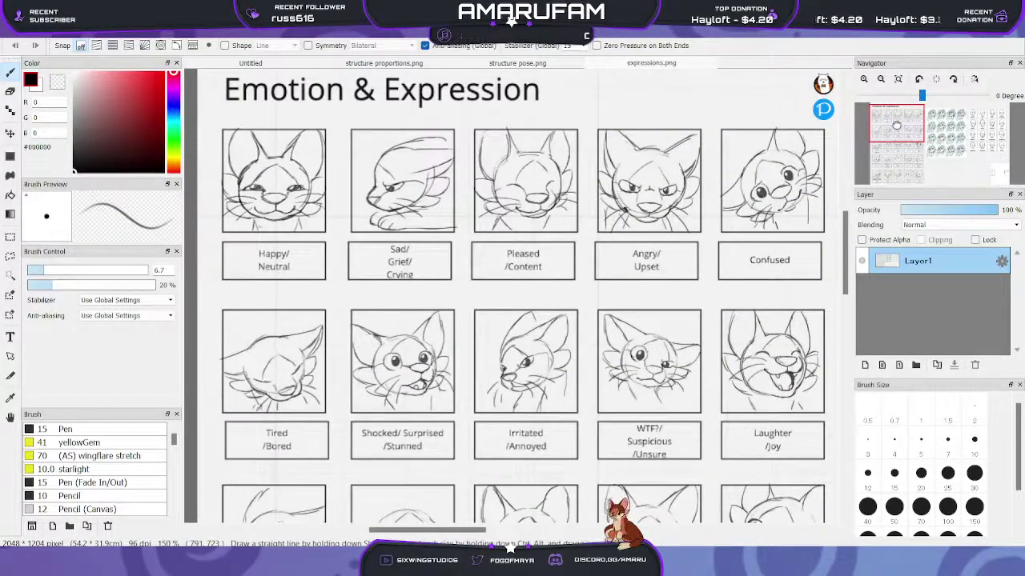
pyautogui.moveTo(895, 126); pyautogui.dragTo(898, 144)
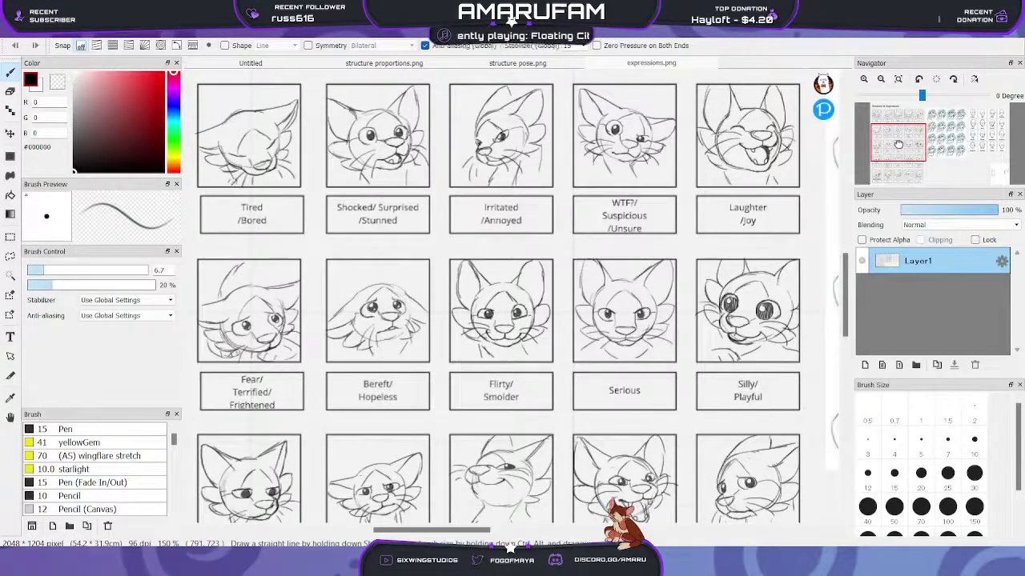
pyautogui.moveTo(898, 144); pyautogui.dragTo(897, 169)
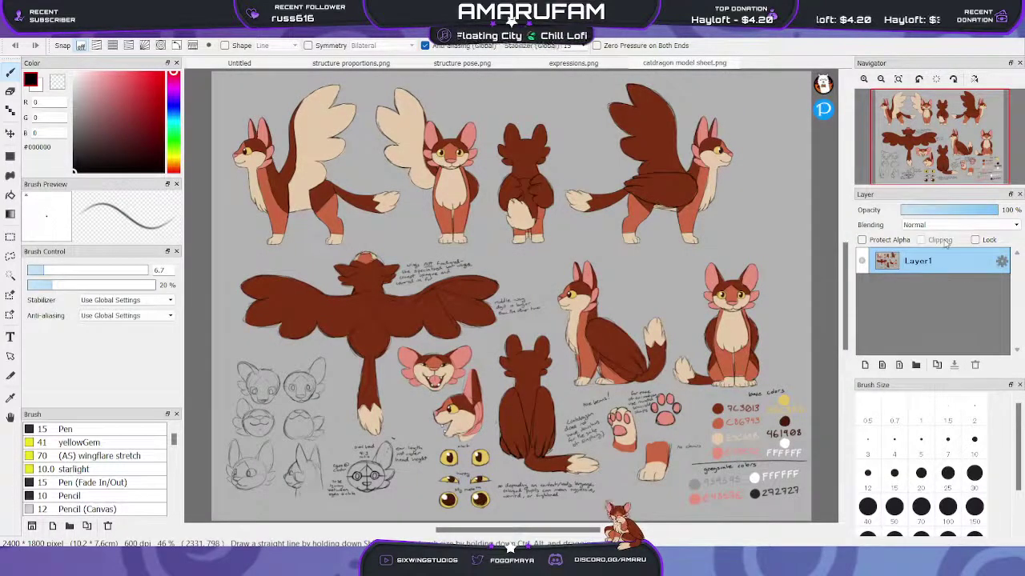
# Examine the face of the front-view standing character on the catdragon model sheet at 300% zoom
pyautogui.click(864, 78)
pyautogui.click(864, 78)
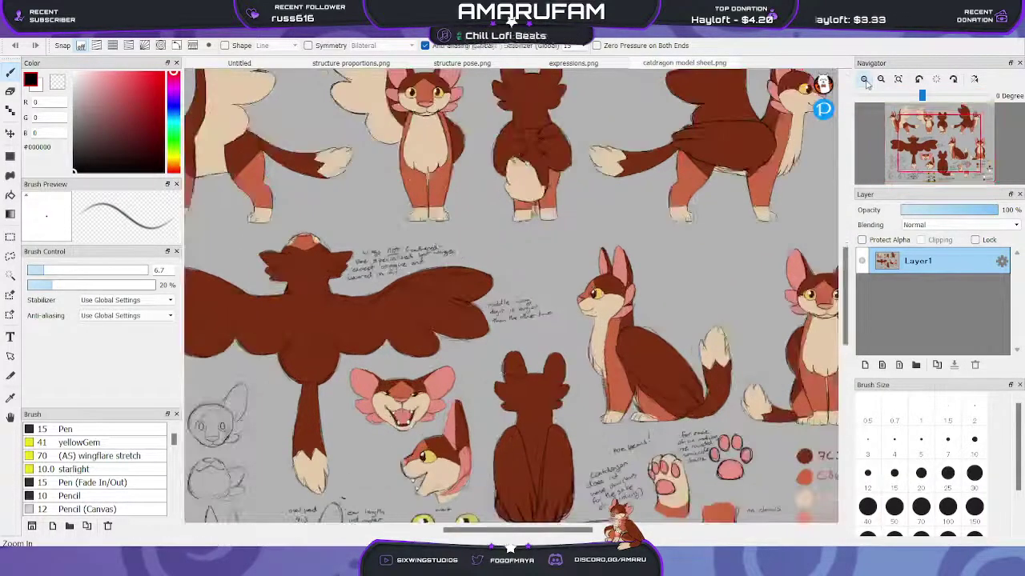
pyautogui.click(864, 78)
pyautogui.click(864, 79)
pyautogui.moveTo(940, 145); pyautogui.dragTo(929, 118)
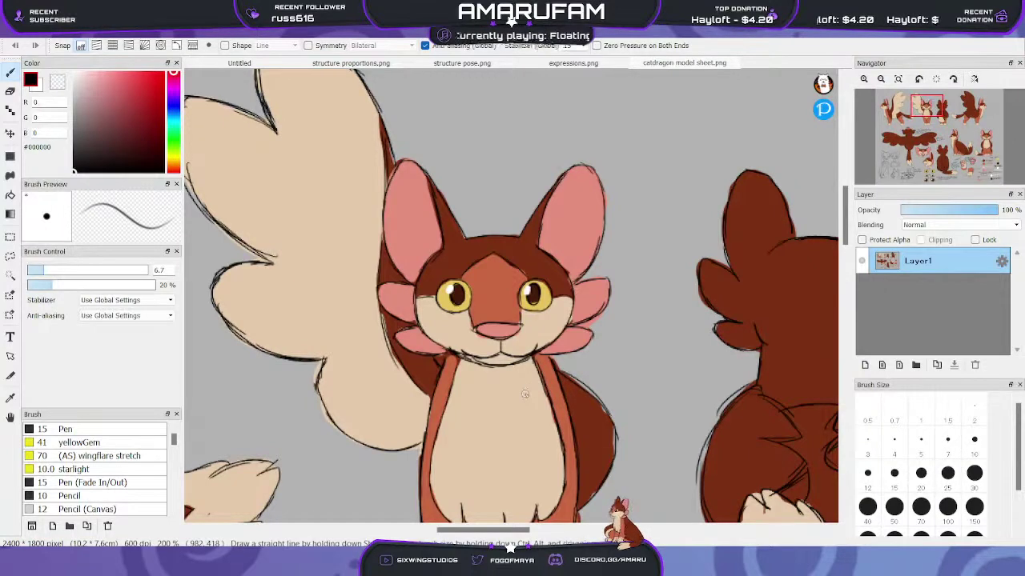
pyautogui.click(864, 81)
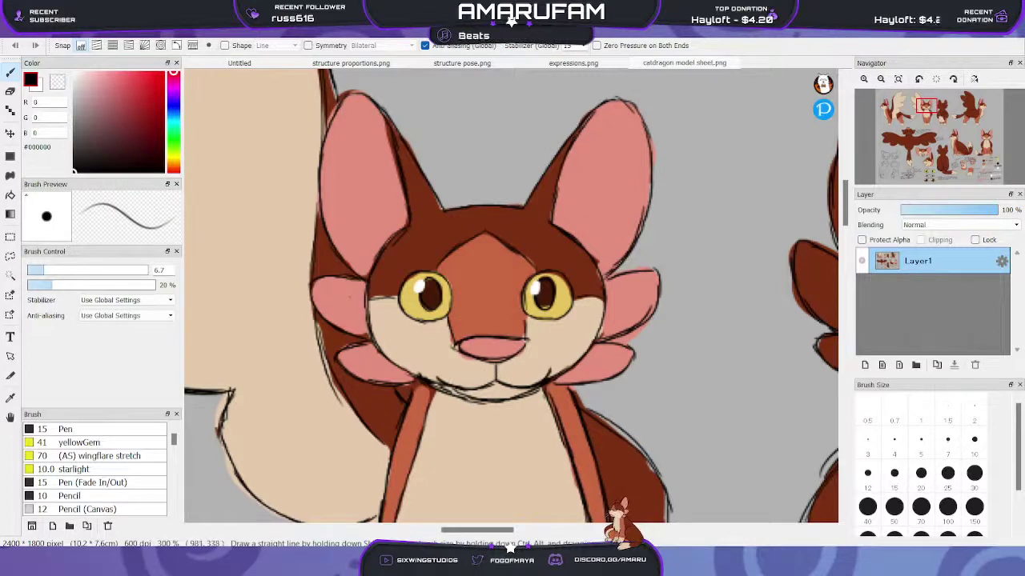
# Examine the row of standing turnaround views on the catdragon model sheet
pyautogui.click(880, 80)
pyautogui.click(881, 82)
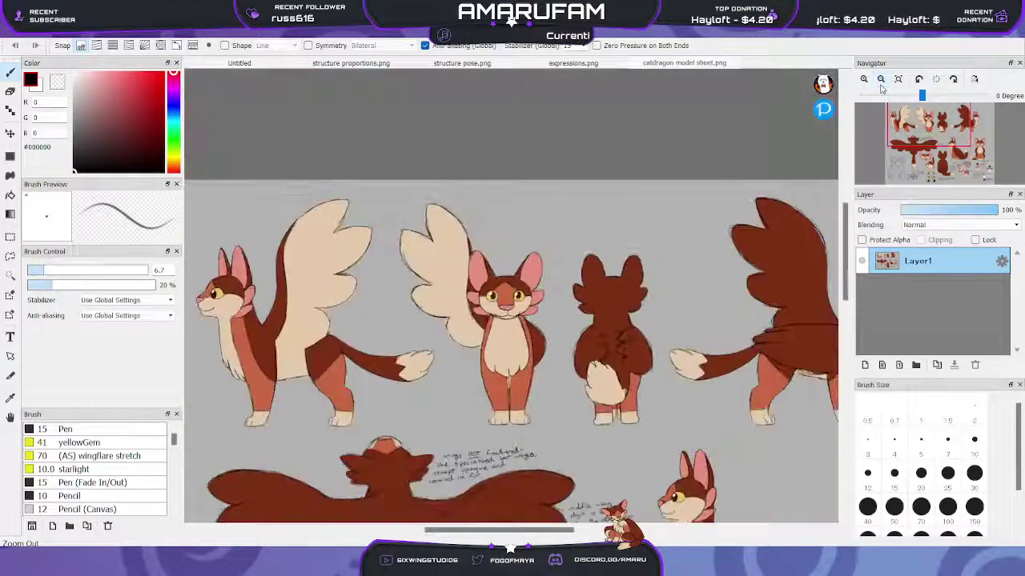
pyautogui.click(943, 130)
pyautogui.moveTo(942, 131)
pyautogui.mouseDown()
pyautogui.moveTo(947, 137)
pyautogui.moveTo(921, 160)
pyautogui.moveTo(942, 156)
pyautogui.moveTo(925, 130)
pyautogui.mouseUp()
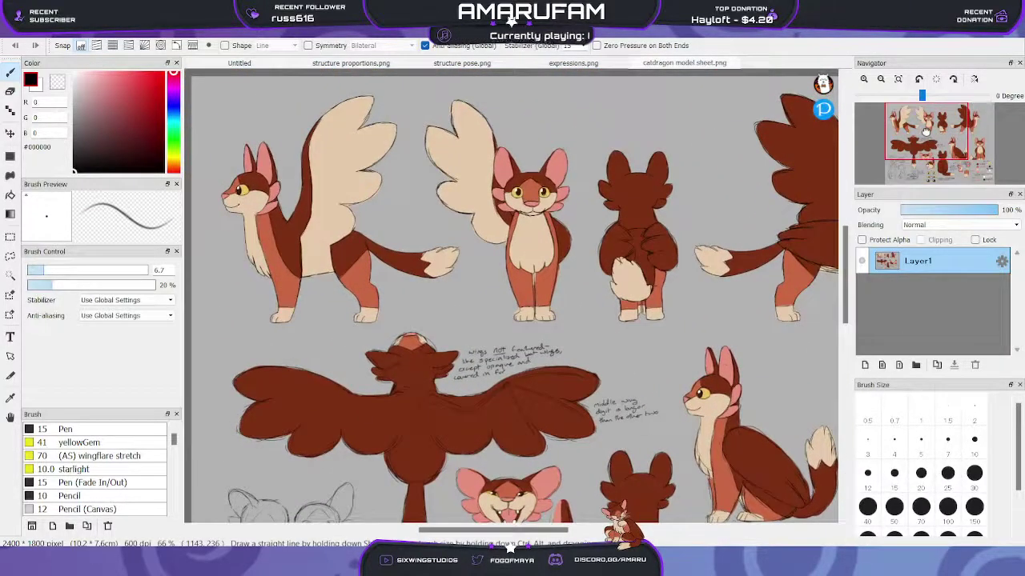
# Examine the wing, head and sitting views on the catdragon model sheet, and its standing side and front views at 100% zoom
pyautogui.moveTo(925, 131); pyautogui.dragTo(925, 129)
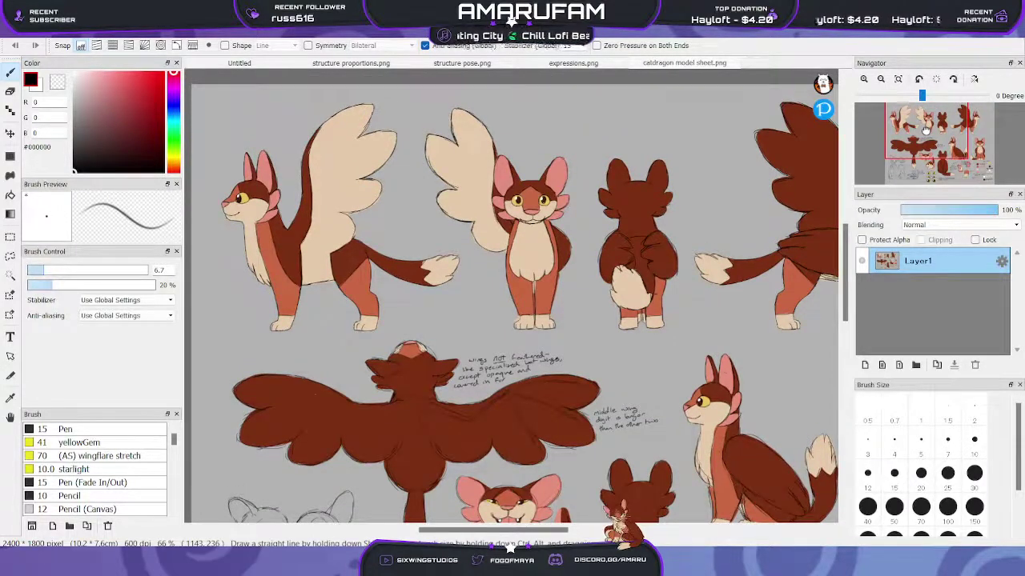
pyautogui.moveTo(925, 131); pyautogui.dragTo(925, 157)
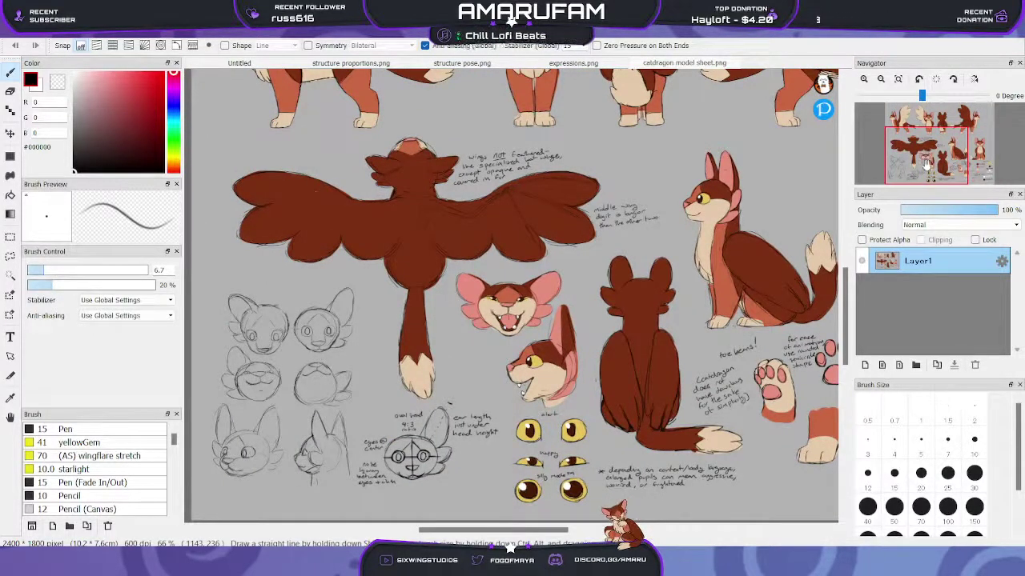
pyautogui.moveTo(926, 157); pyautogui.dragTo(910, 127)
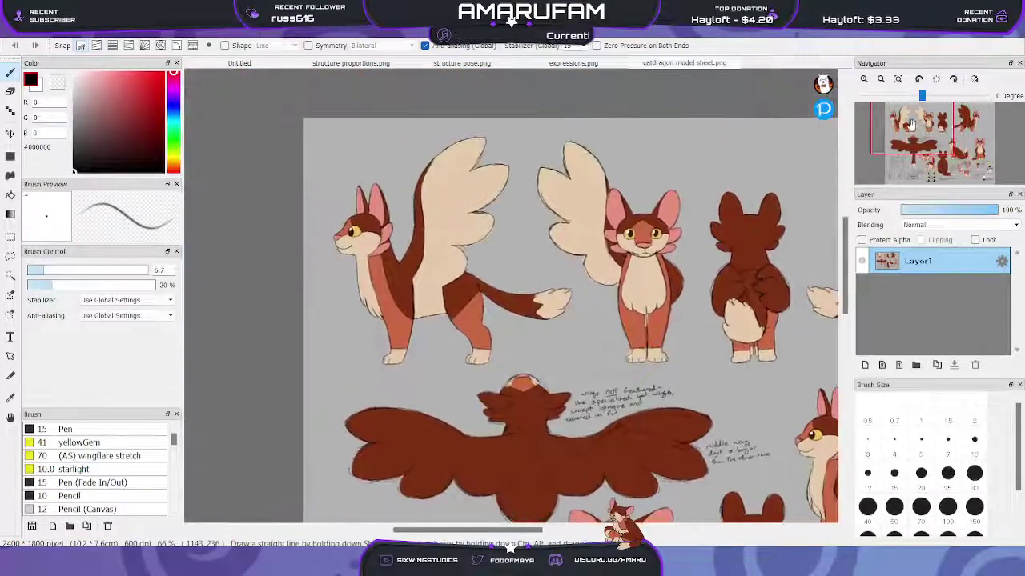
pyautogui.click(863, 79)
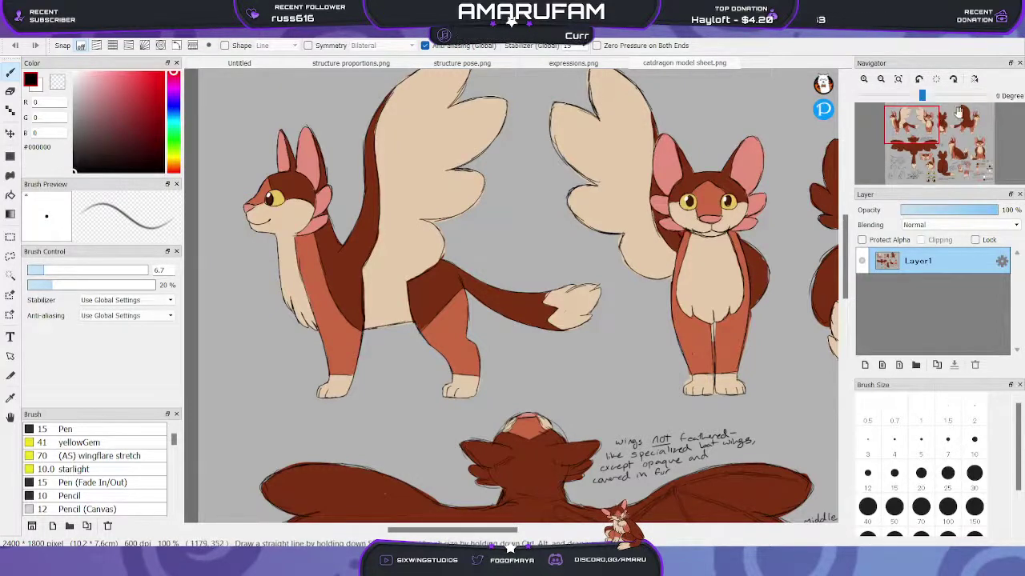
pyautogui.moveTo(933, 120)
pyautogui.mouseDown()
pyautogui.moveTo(957, 126)
pyautogui.moveTo(937, 122)
pyautogui.mouseUp()
pyautogui.click(880, 80)
pyautogui.click(881, 80)
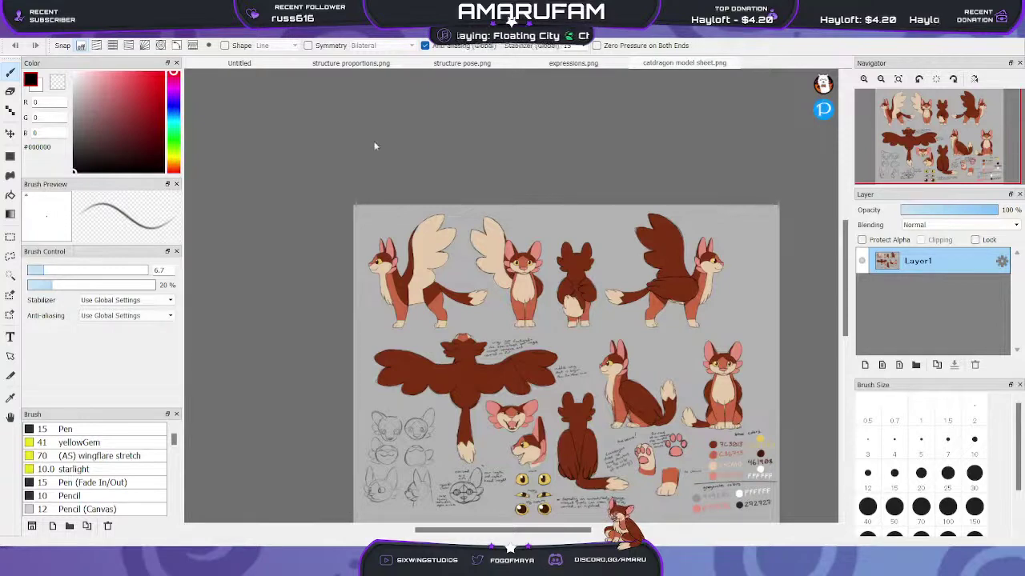
# Open skeleton.png and examine the cat-dragon's skull, neck vertebrae and ribcage at 300% zoom
pyautogui.doubleClick(302, 121)
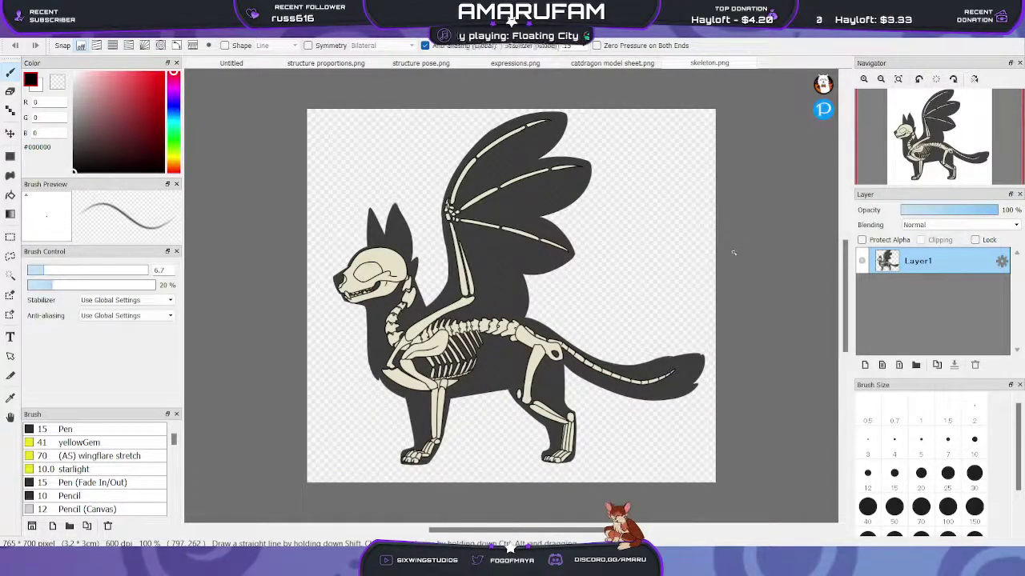
pyautogui.click(864, 80)
pyautogui.click(864, 81)
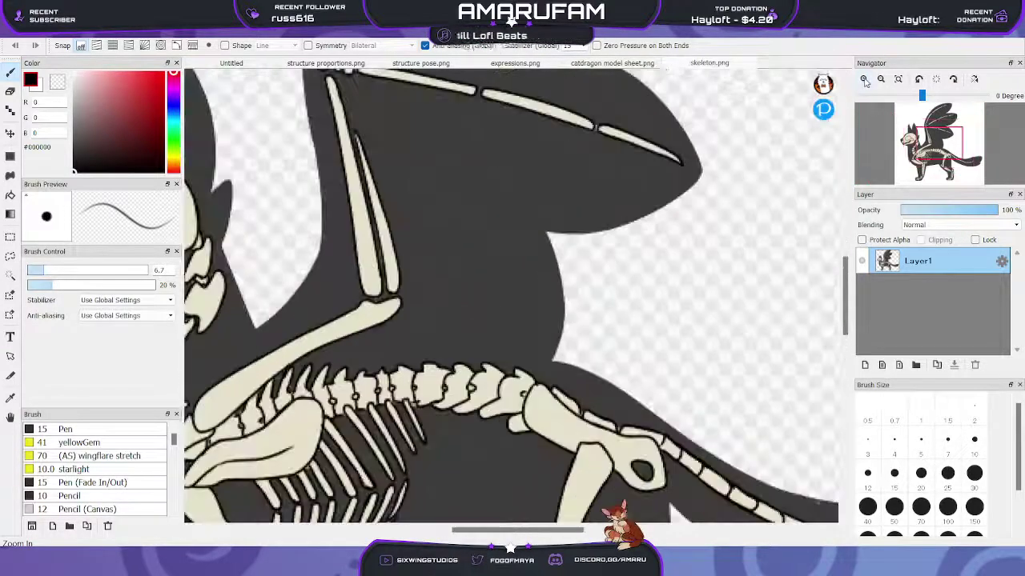
pyautogui.click(864, 80)
pyautogui.moveTo(938, 147); pyautogui.dragTo(920, 144)
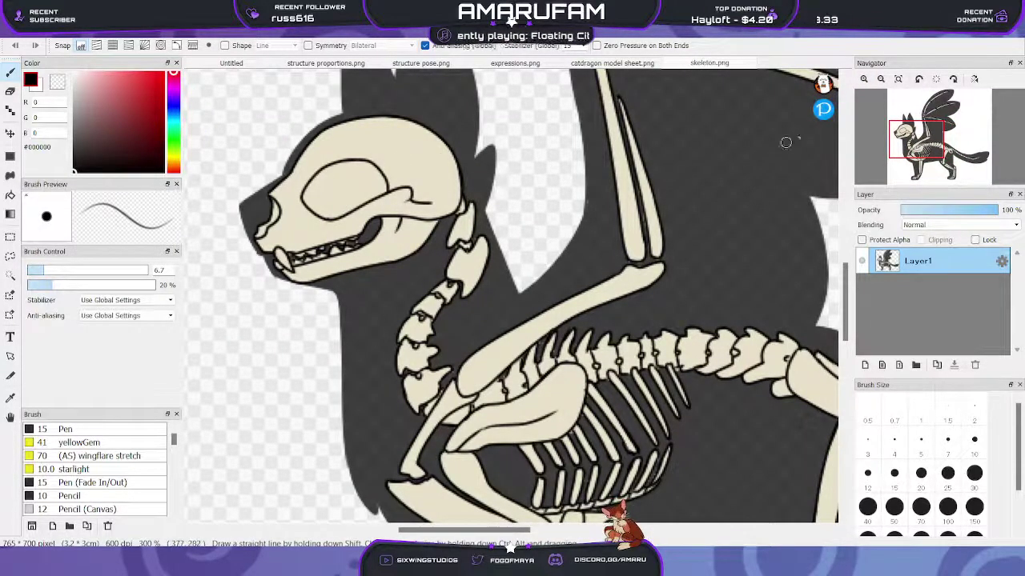
pyautogui.click(881, 80)
pyautogui.click(881, 80)
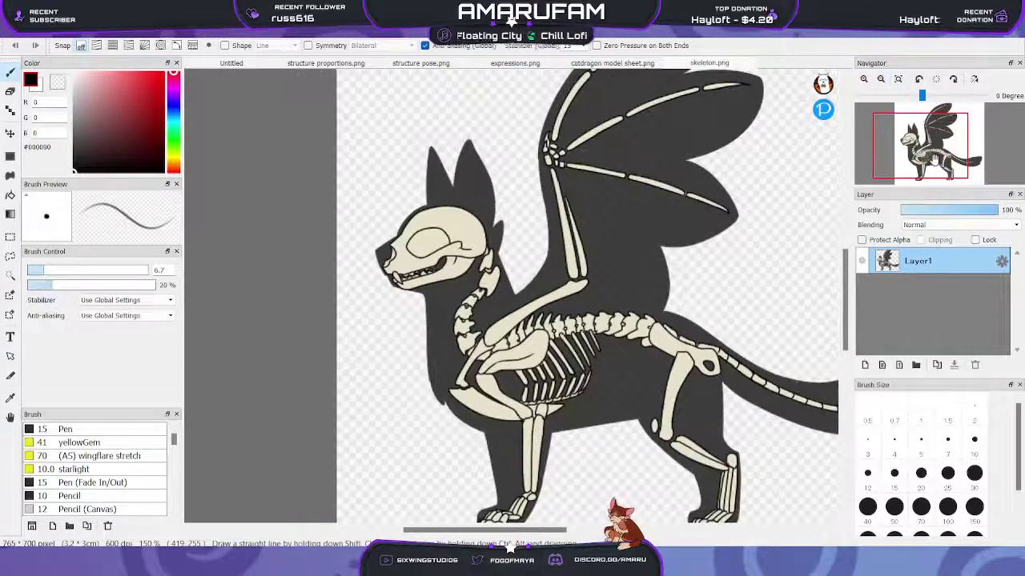
# Examine the skeleton's wing finger bones and the small bones of the wing's wrist joint at 1200% zoom
pyautogui.moveTo(934, 160); pyautogui.dragTo(932, 138)
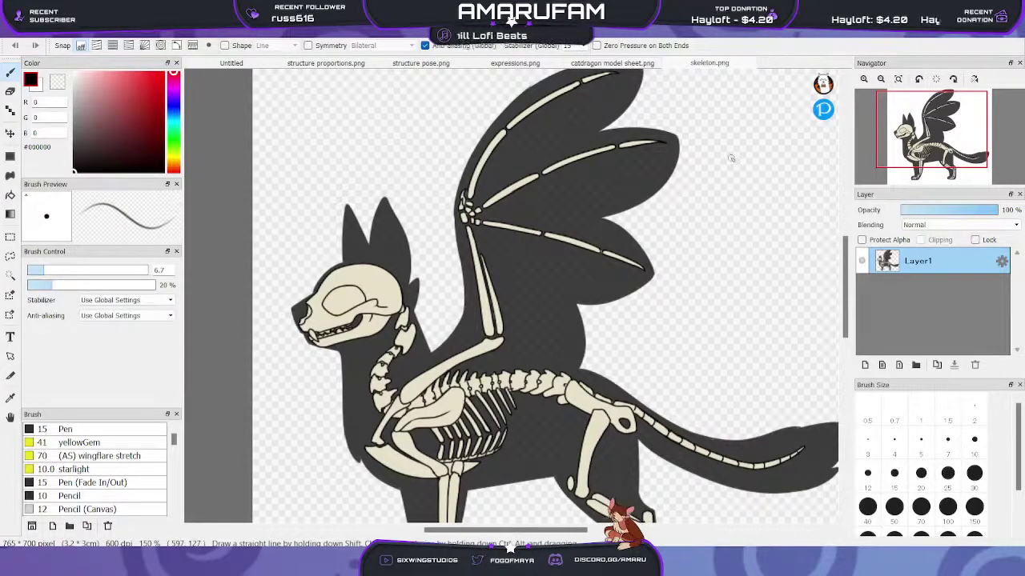
pyautogui.moveTo(928, 144)
pyautogui.mouseDown()
pyautogui.moveTo(940, 142)
pyautogui.moveTo(932, 129)
pyautogui.mouseUp()
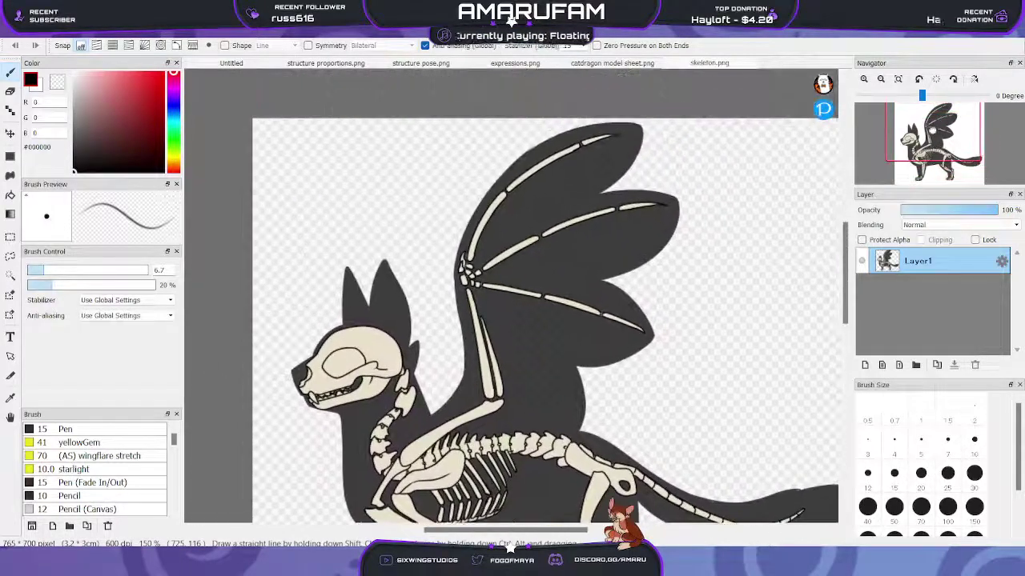
pyautogui.click(862, 79)
pyautogui.click(862, 79)
pyautogui.click(861, 79)
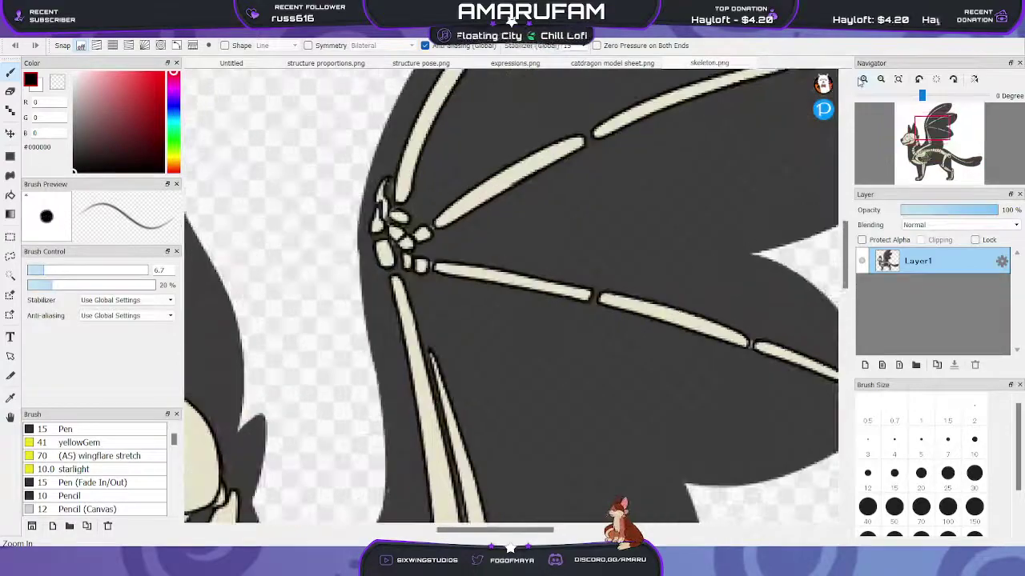
pyautogui.click(861, 79)
pyautogui.click(861, 79)
pyautogui.moveTo(944, 118); pyautogui.dragTo(927, 124)
pyautogui.click(864, 80)
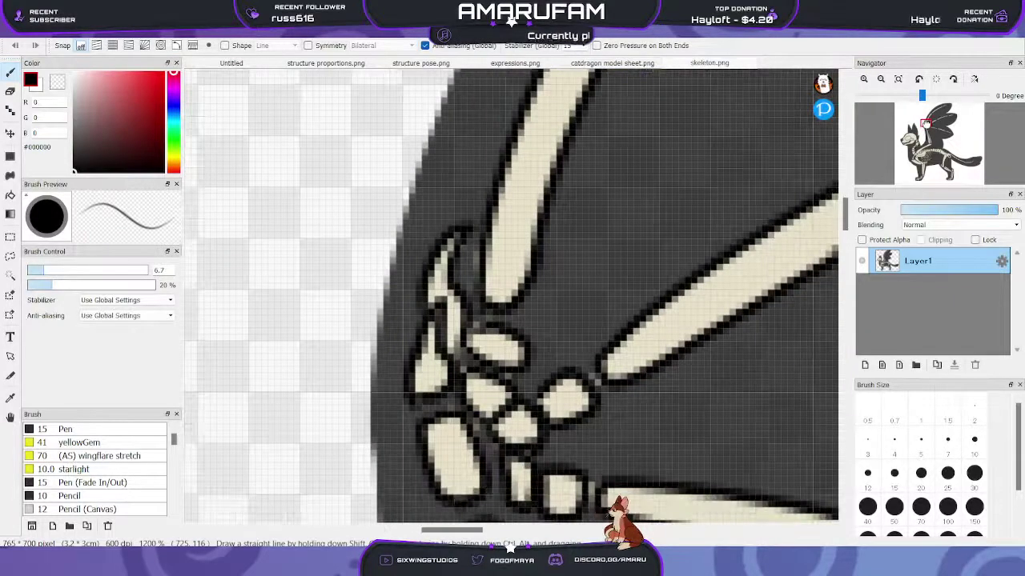
# Examine the complete winged skeleton at 100% zoom
pyautogui.click(880, 79)
pyautogui.click(881, 80)
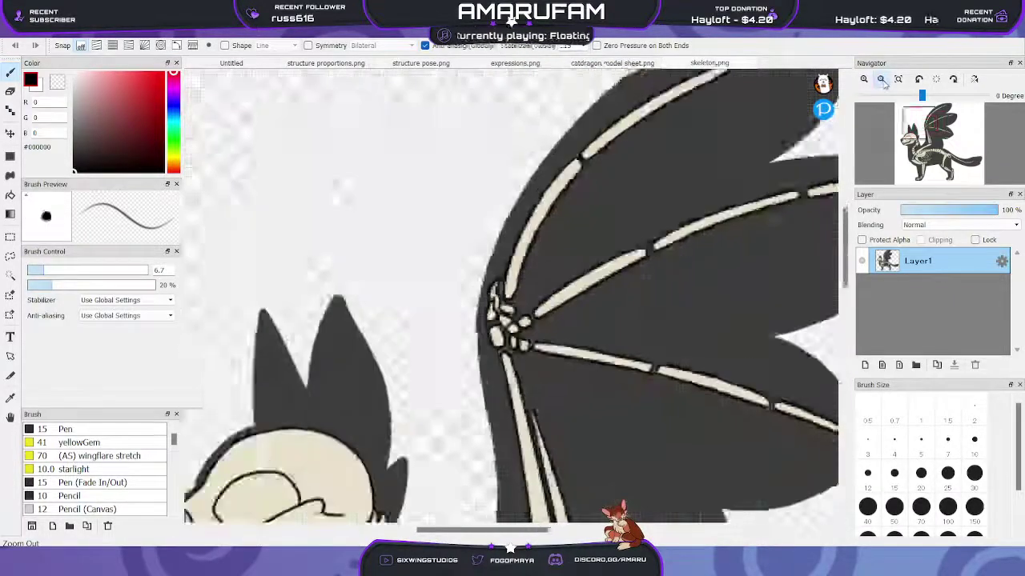
pyautogui.click(881, 80)
pyautogui.click(881, 80)
pyautogui.click(882, 80)
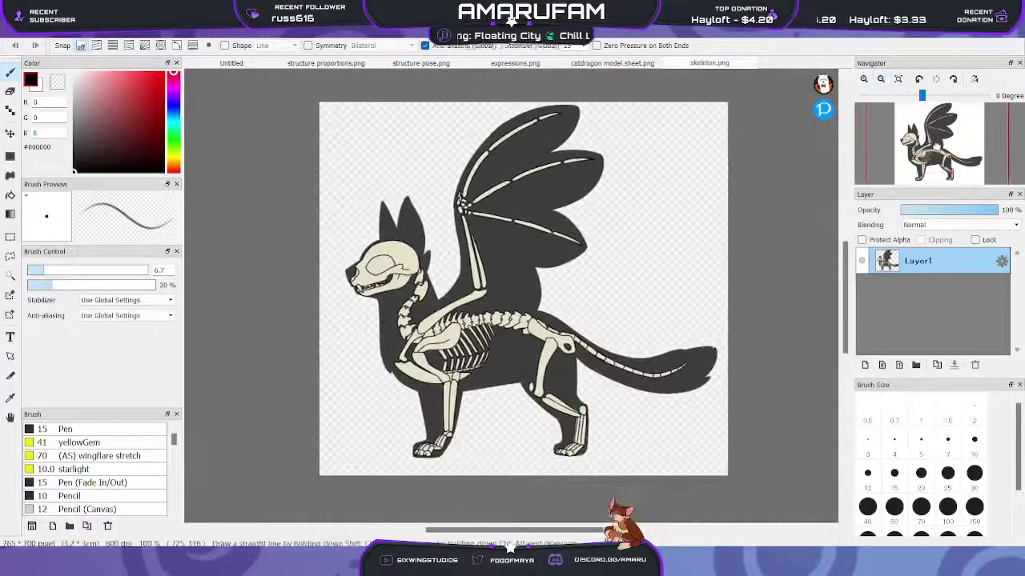
pyautogui.moveTo(935, 146); pyautogui.dragTo(933, 146)
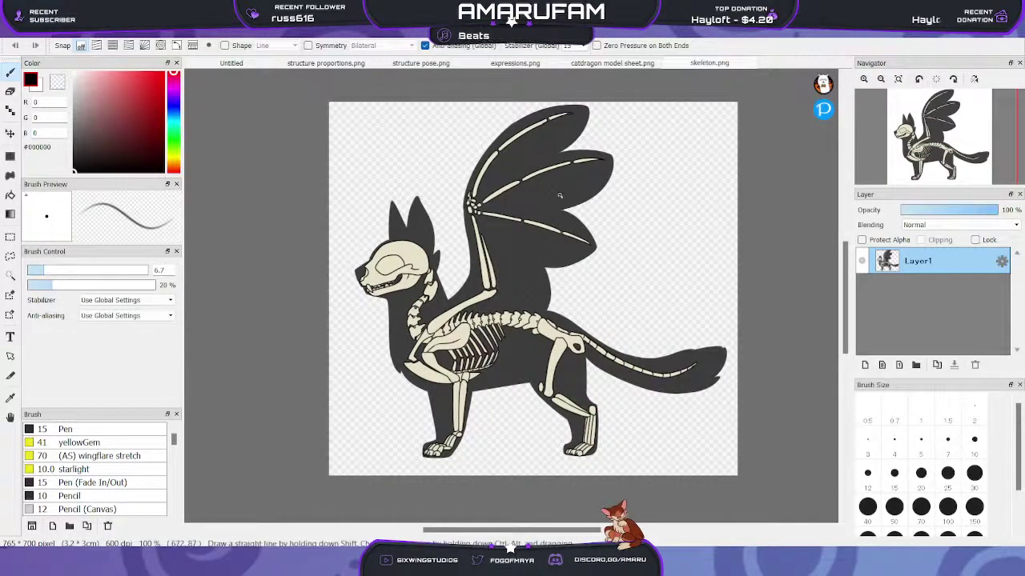
# Examine the skeleton's head and wing at 200% zoom and the wing's wrist and forearm bones at 600%
pyautogui.click(863, 80)
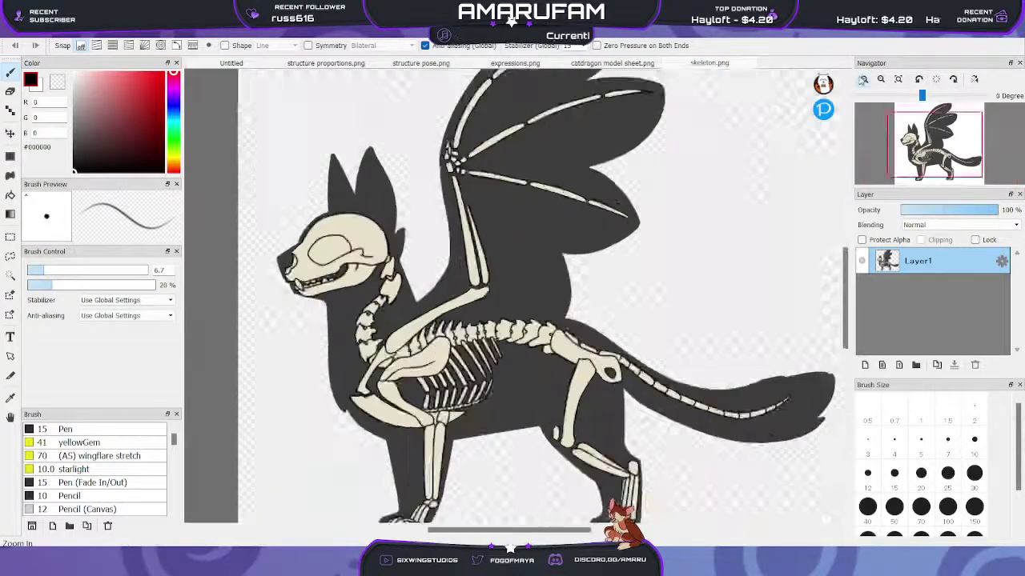
pyautogui.click(862, 80)
pyautogui.moveTo(934, 144); pyautogui.dragTo(922, 121)
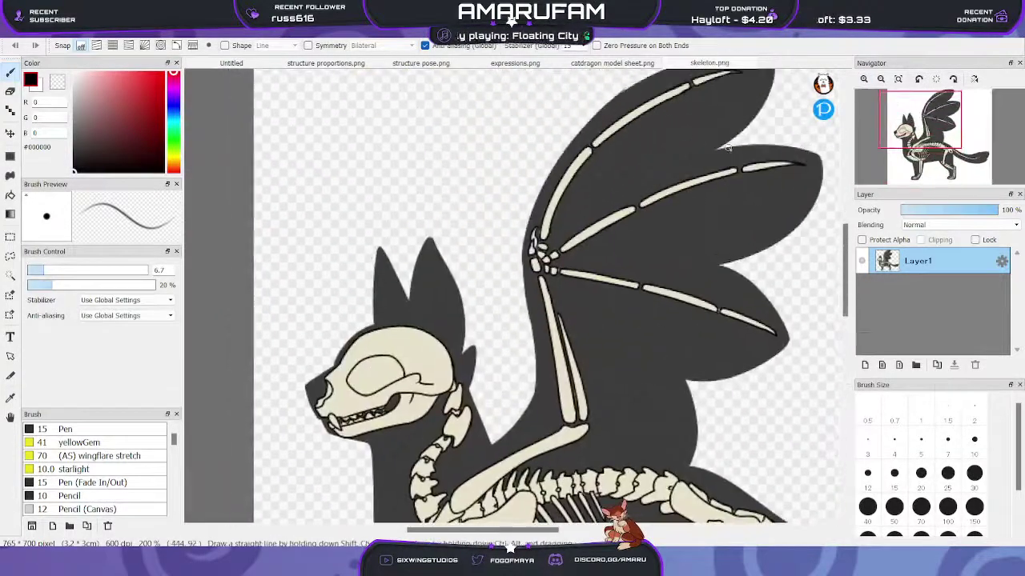
pyautogui.click(862, 80)
pyautogui.click(863, 79)
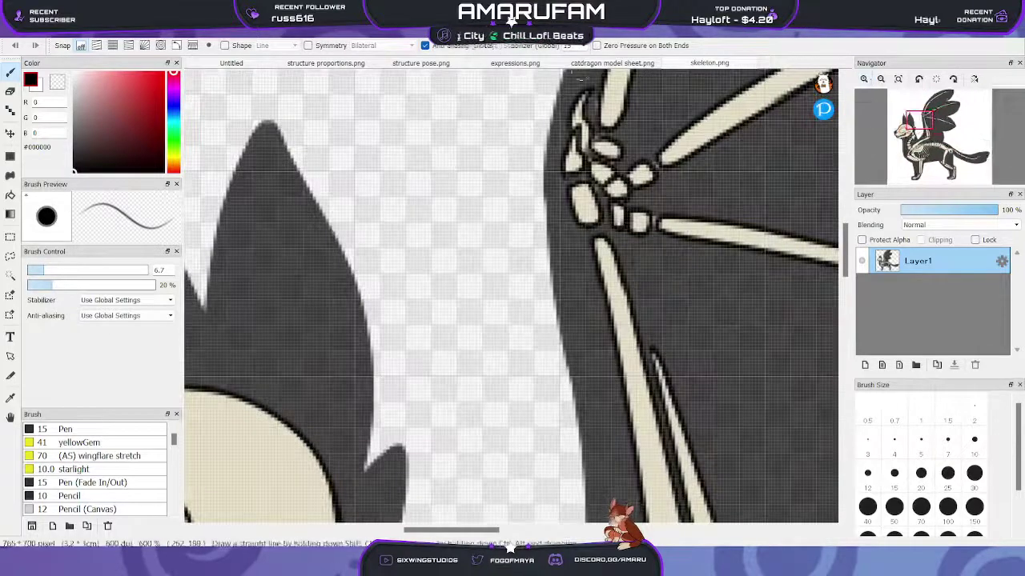
pyautogui.click(880, 78)
pyautogui.click(881, 79)
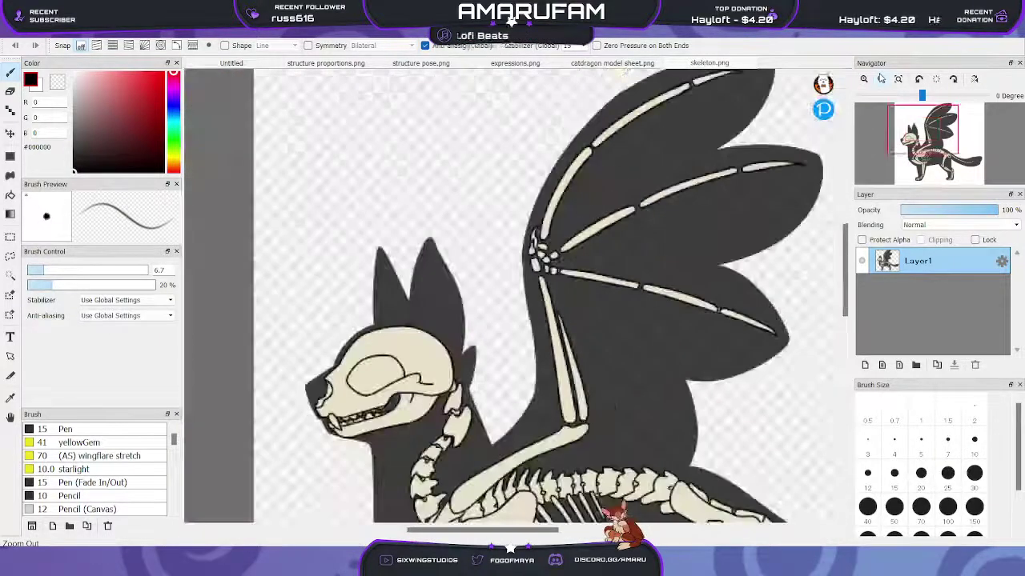
pyautogui.click(881, 78)
pyautogui.moveTo(923, 130); pyautogui.dragTo(936, 148)
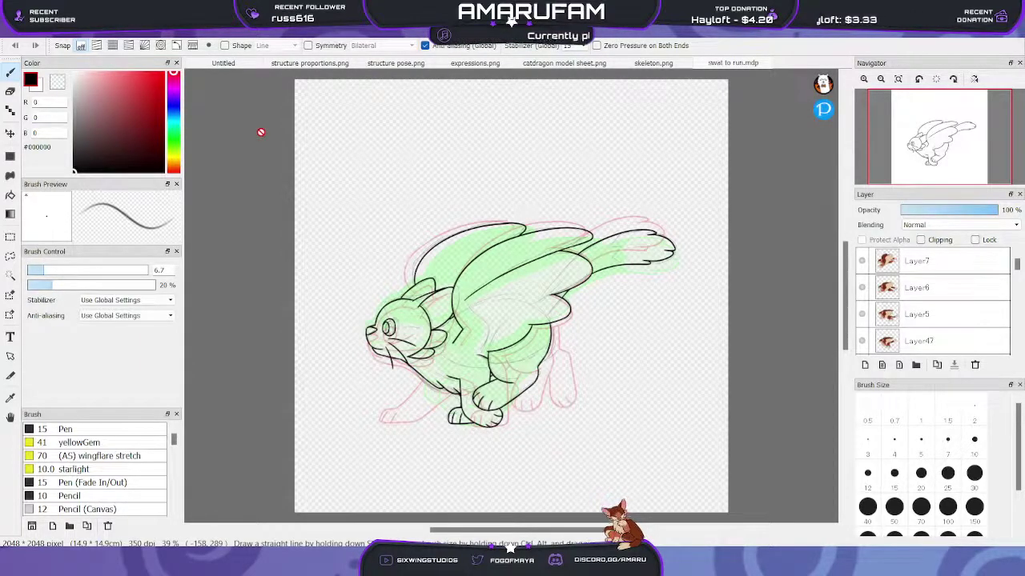
# Display the opening animation frame of swat to run.mdp by selecting layer folder 1
pyautogui.scroll(-5, 961, 282)
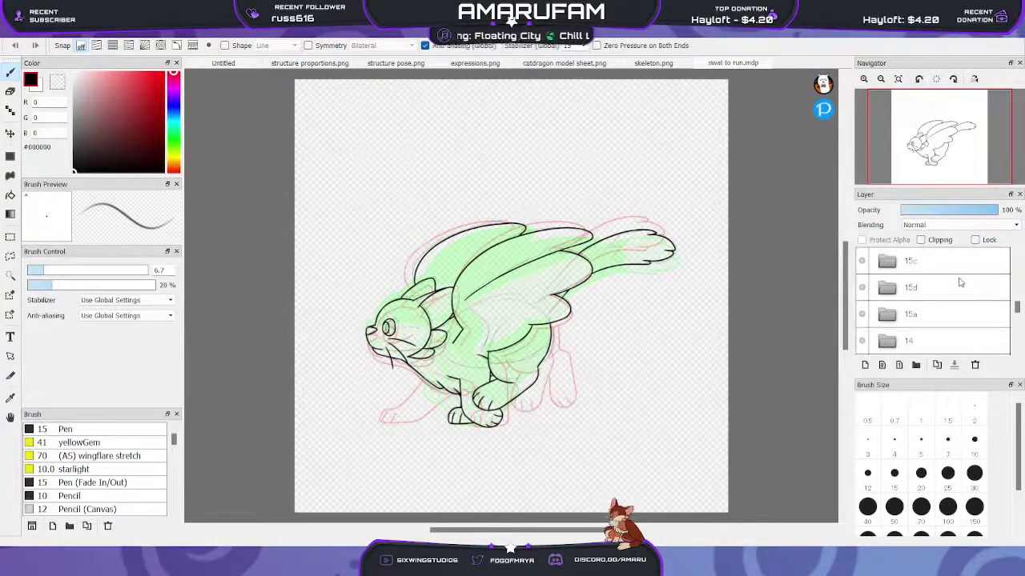
pyautogui.moveTo(898, 132)
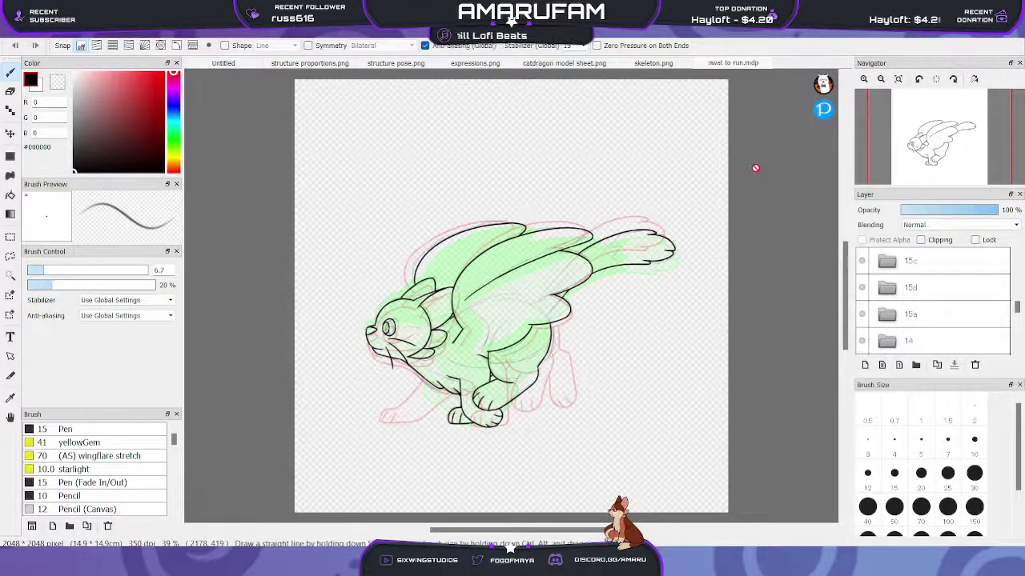
pyautogui.scroll(-5, 939, 288)
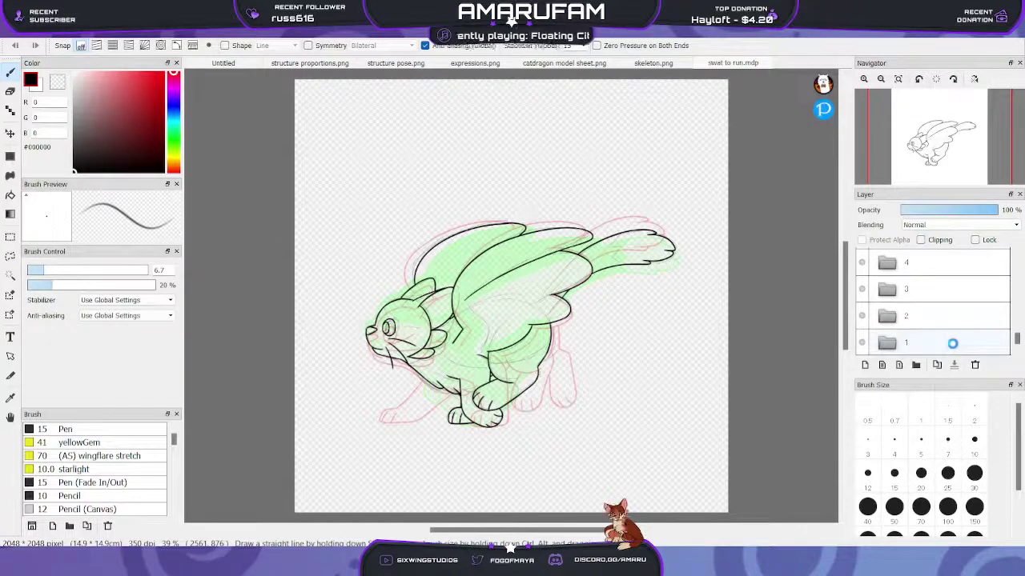
pyautogui.click(953, 347)
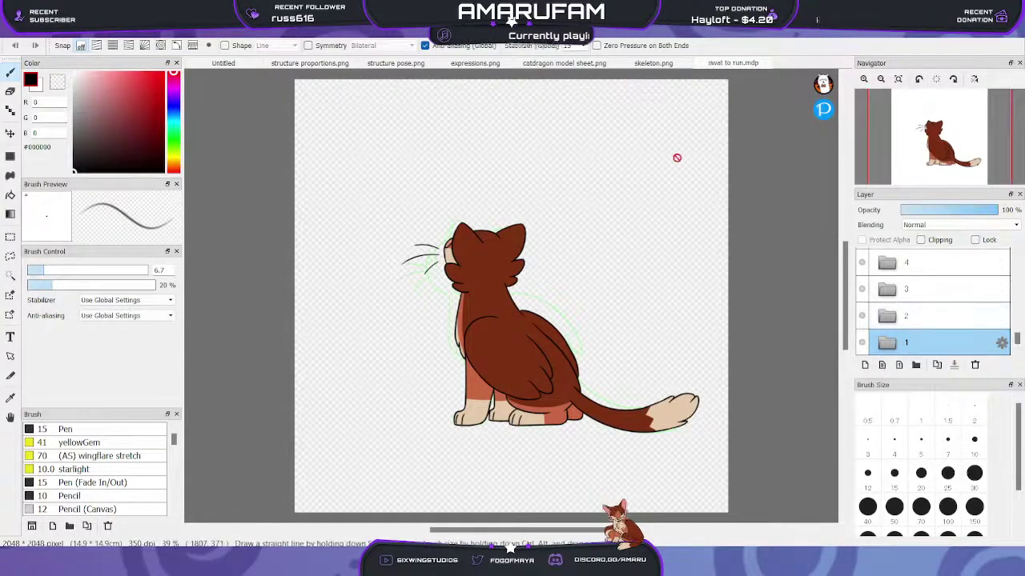
# Step through the onion-skinned animation frames in layer folders 2 to 6
pyautogui.click(957, 315)
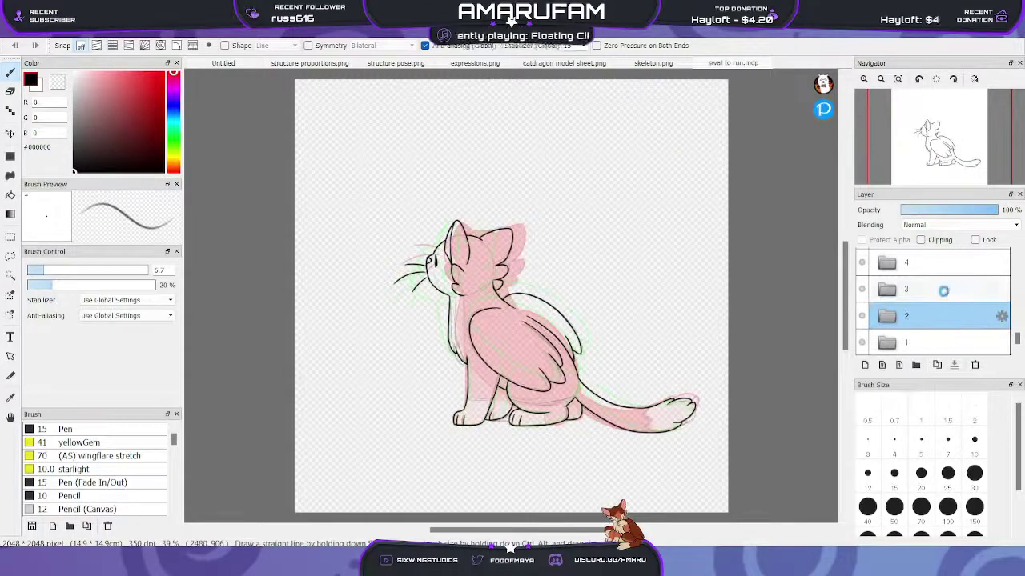
pyautogui.click(942, 290)
pyautogui.scroll(1, 933, 291)
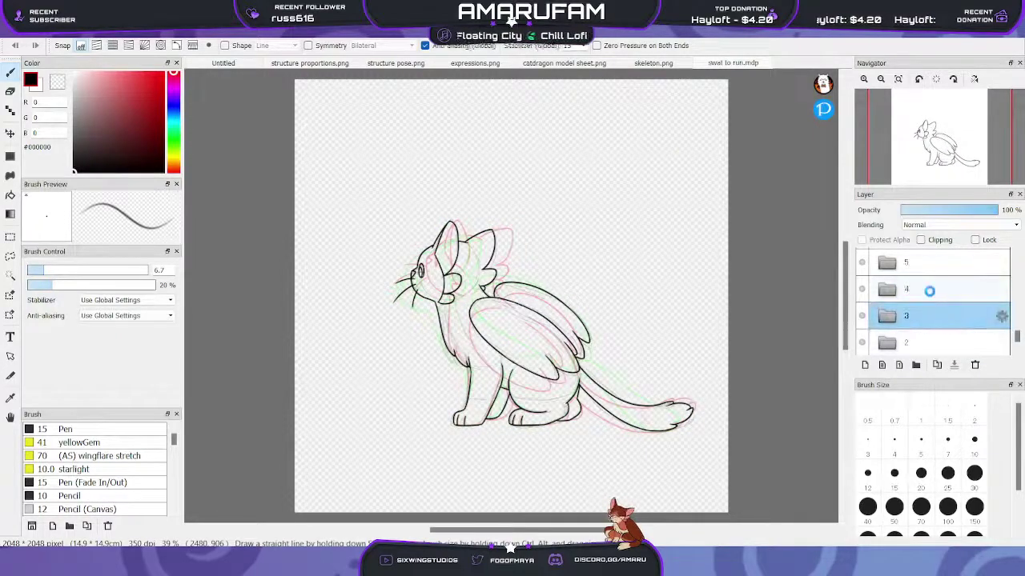
pyautogui.click(929, 290)
pyautogui.click(928, 262)
pyautogui.scroll(2, 928, 264)
pyautogui.click(929, 289)
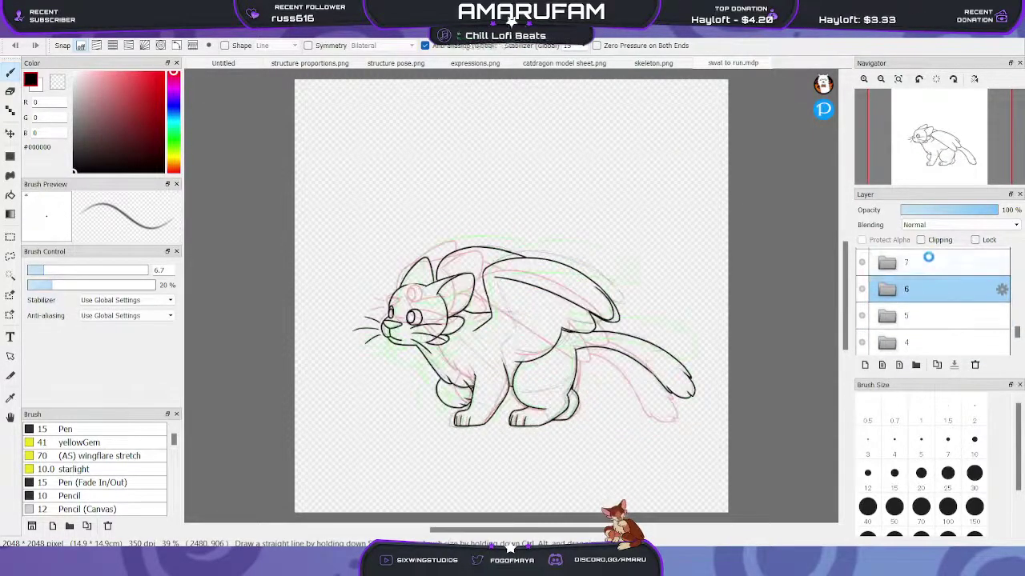
# Step through the animation frames from layer folder 7 up to the upper folder 11
pyautogui.click(928, 261)
pyautogui.scroll(3, 928, 272)
pyautogui.click(927, 308)
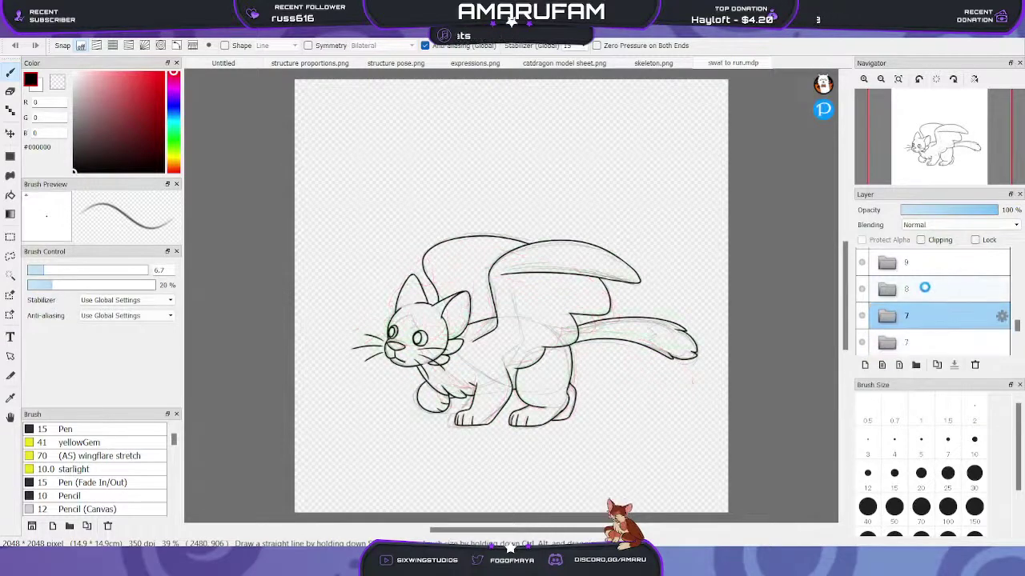
pyautogui.click(925, 287)
pyautogui.click(927, 262)
pyautogui.scroll(3, 928, 272)
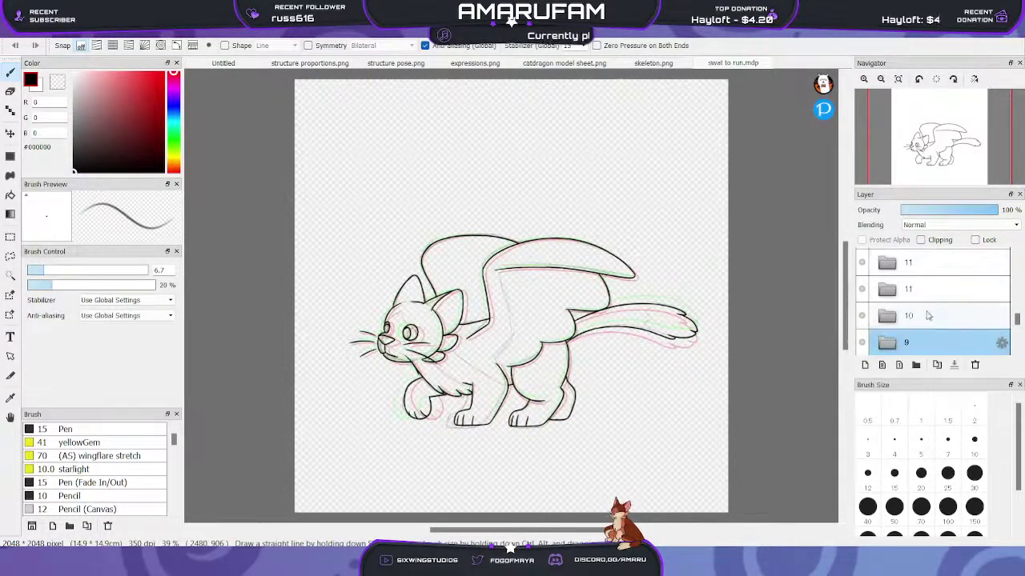
pyautogui.click(926, 316)
pyautogui.click(929, 289)
pyautogui.click(928, 264)
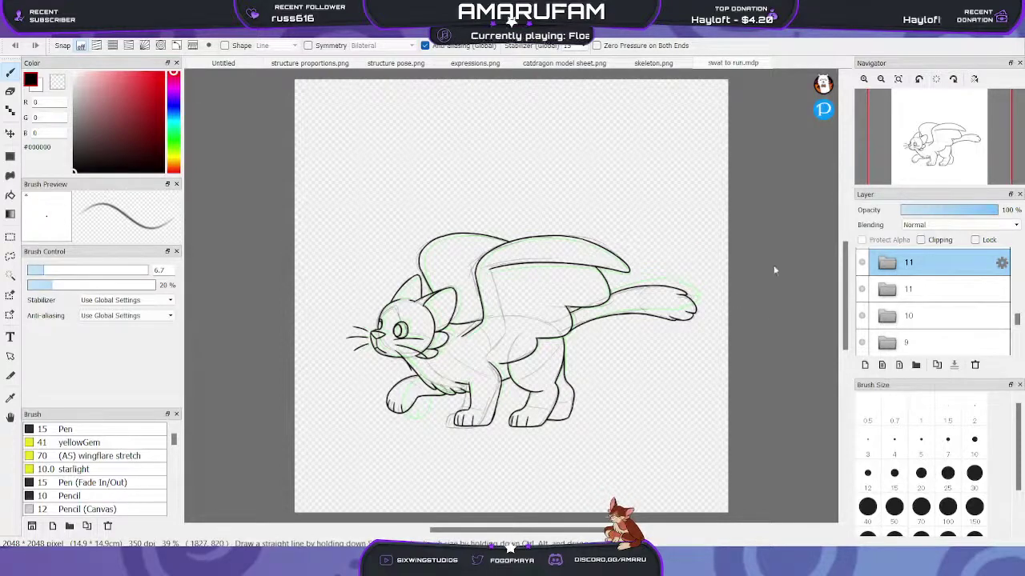
# Sample the animation frames above layer folder 11, finishing on the running pose in folder 19
pyautogui.scroll(-3, 921, 308)
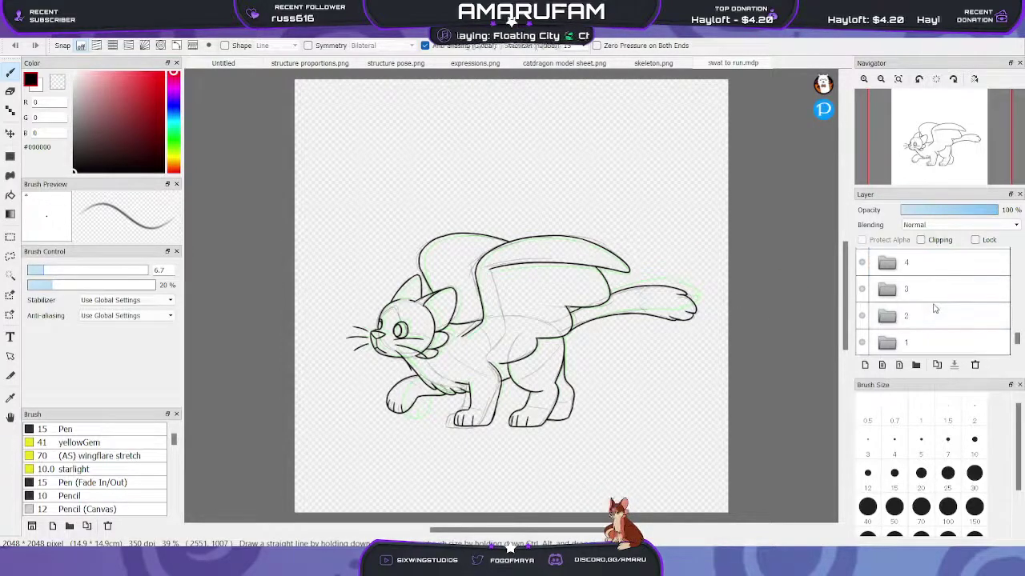
pyautogui.scroll(4, 934, 307)
pyautogui.click(922, 291)
pyautogui.scroll(2, 944, 295)
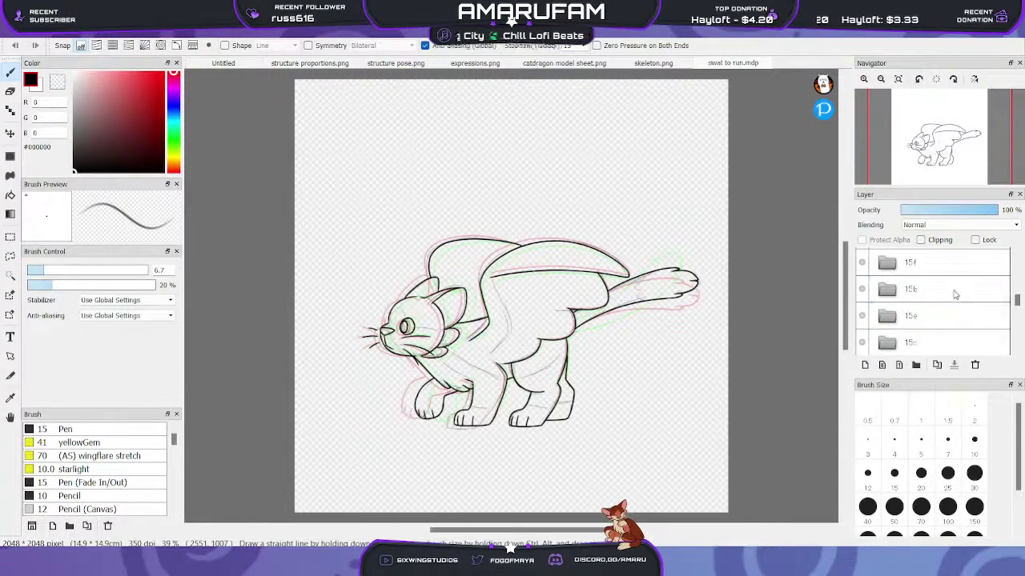
pyautogui.click(934, 293)
pyautogui.scroll(2, 930, 295)
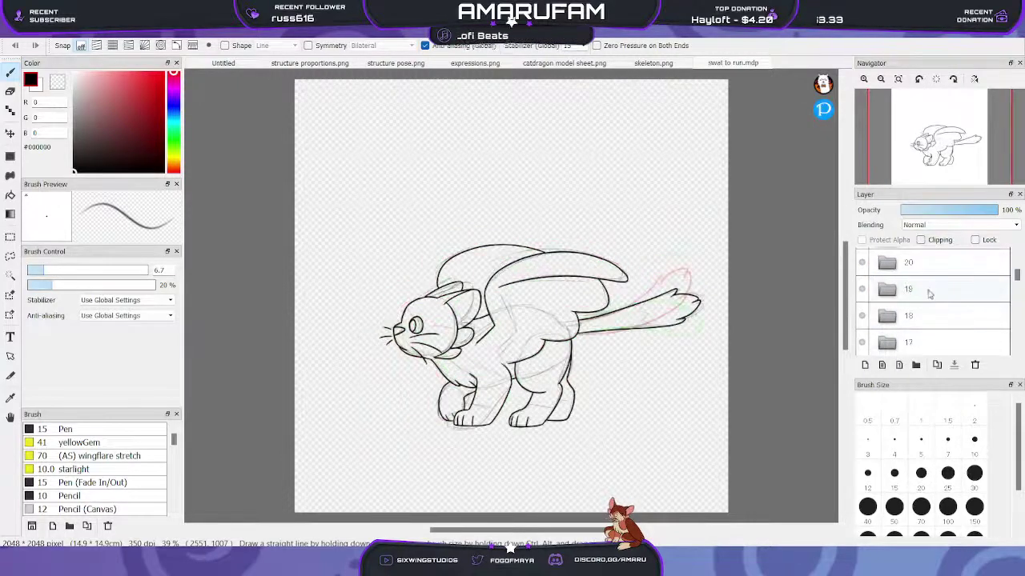
pyautogui.click(928, 293)
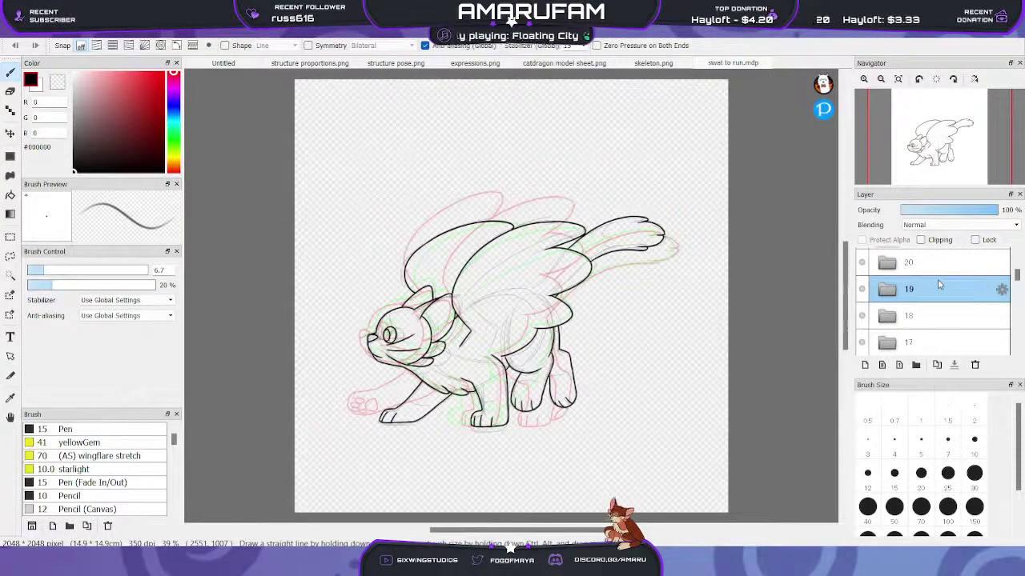
# Add a new layer above Layer21357 inside folder 19 and set the brush colour to red #EF4C4C
pyautogui.click(864, 79)
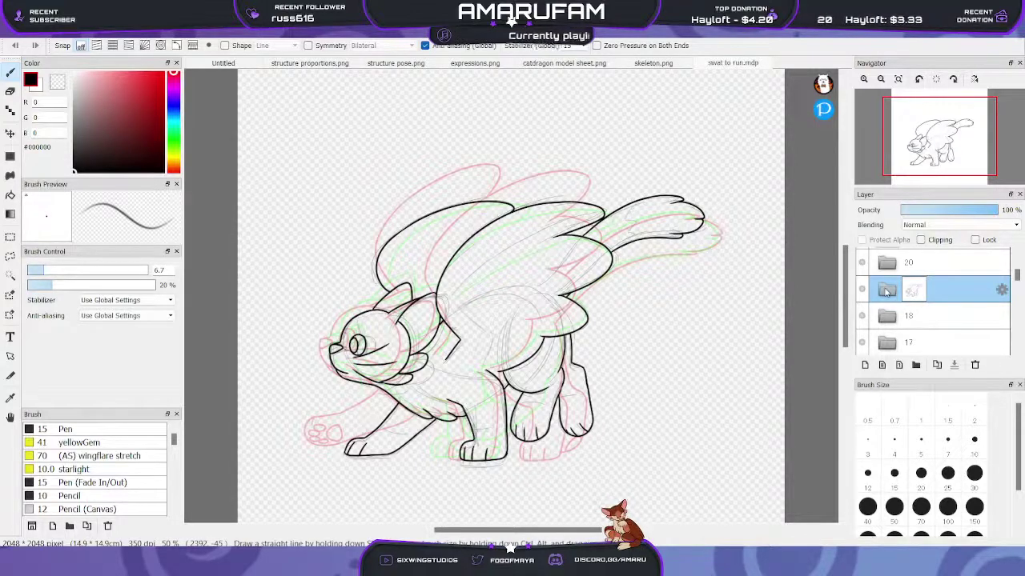
pyautogui.moveTo(886, 291); pyautogui.dragTo(886, 291)
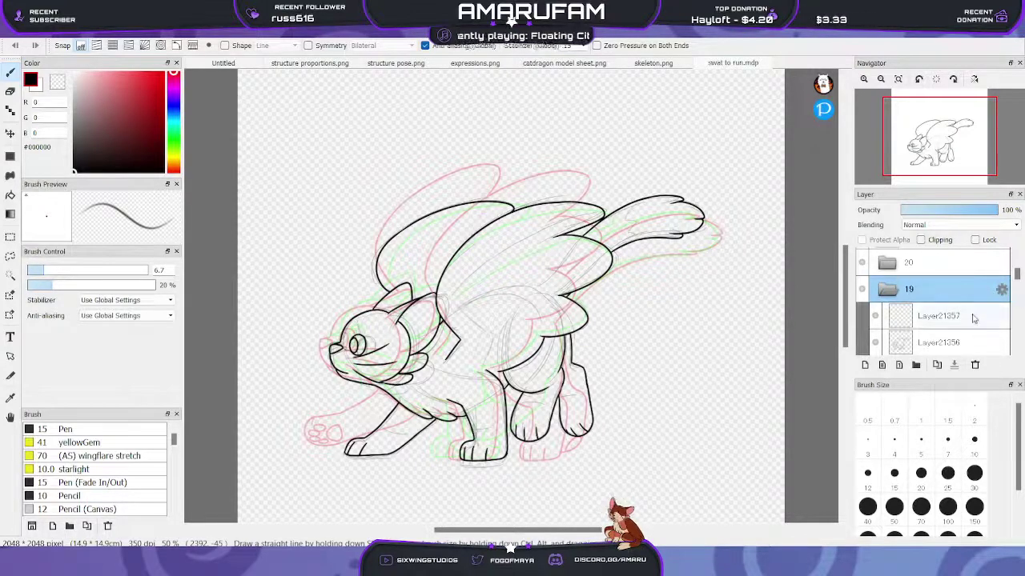
pyautogui.click(909, 315)
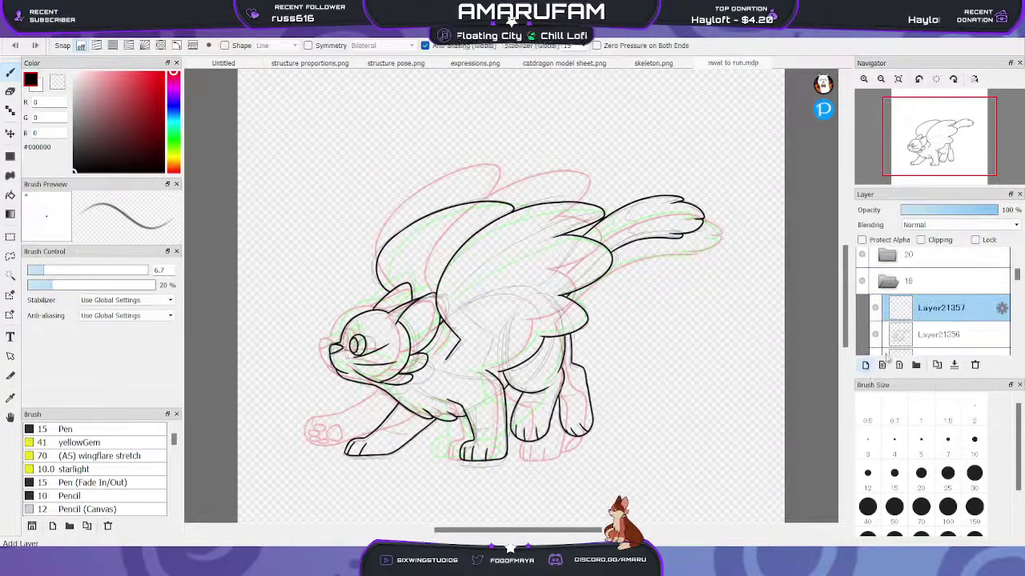
pyautogui.click(864, 364)
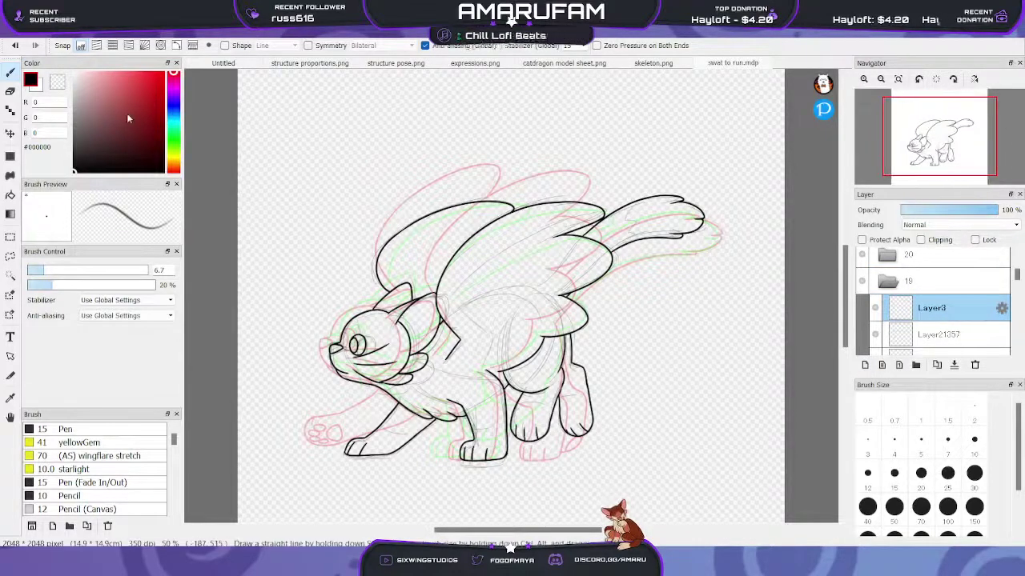
pyautogui.moveTo(126, 118)
pyautogui.mouseDown()
pyautogui.moveTo(124, 78)
pyautogui.moveTo(135, 77)
pyautogui.mouseUp()
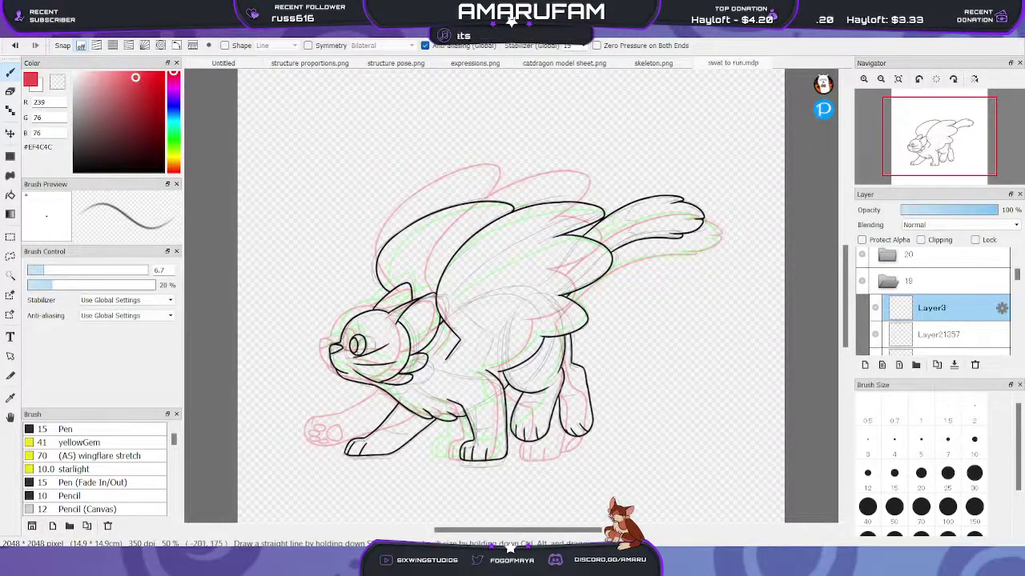
pyautogui.click(863, 78)
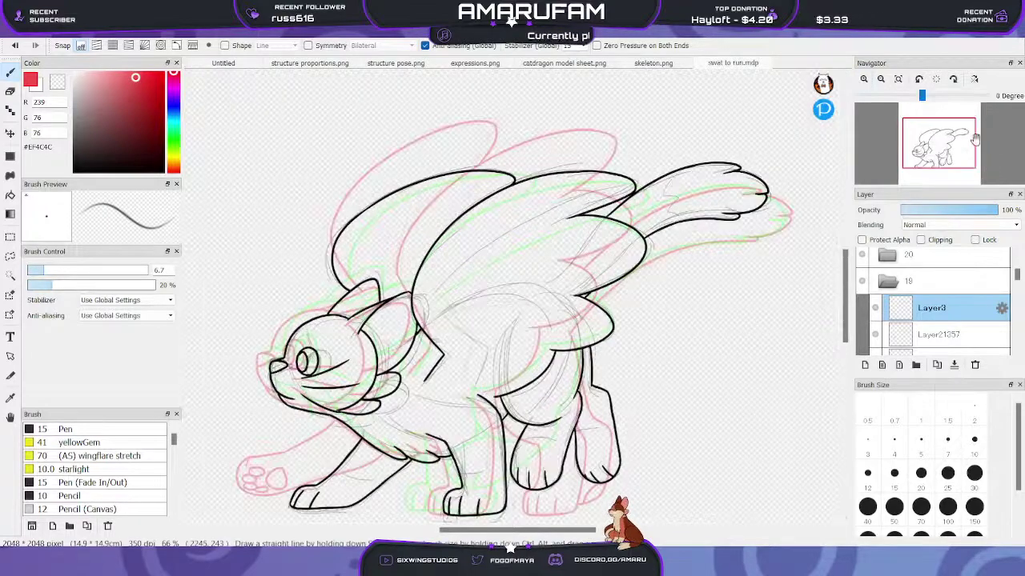
pyautogui.click(951, 149)
pyautogui.moveTo(951, 152); pyautogui.dragTo(931, 152)
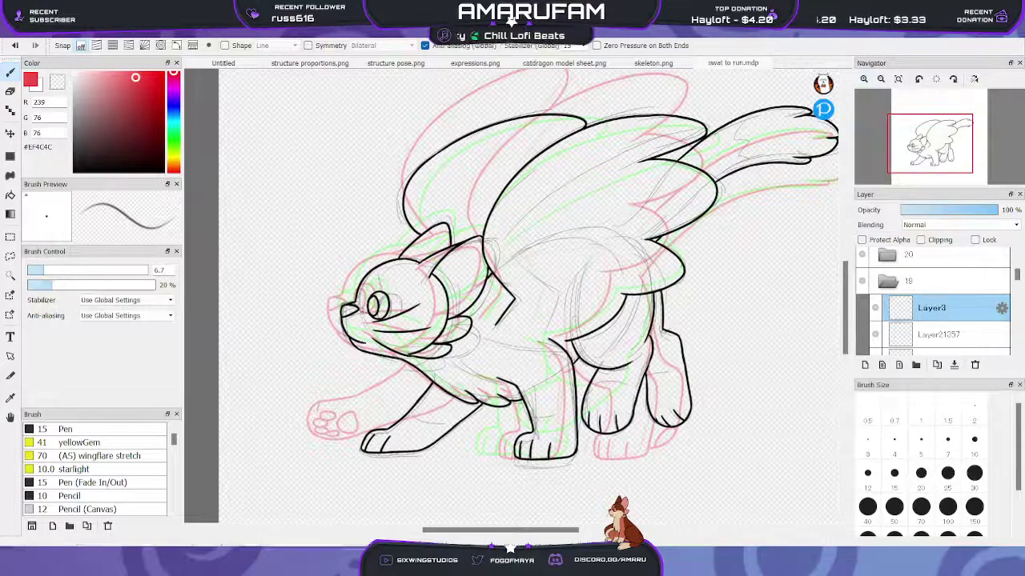
# Examine the ball and stick skeleton of Pose B up close in structure pose.png
pyautogui.click(376, 64)
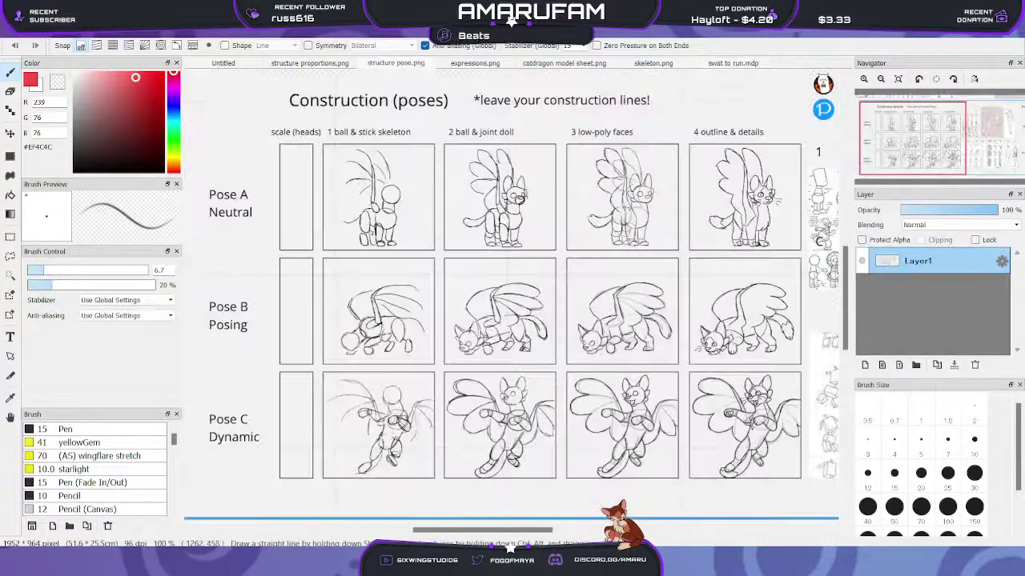
pyautogui.click(864, 79)
pyautogui.moveTo(929, 149); pyautogui.dragTo(917, 153)
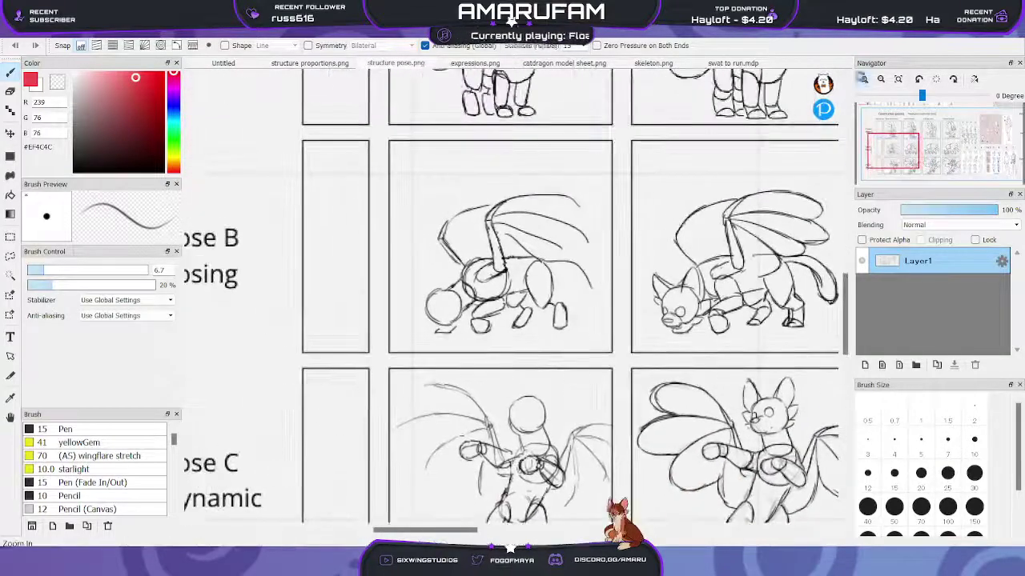
pyautogui.click(864, 78)
pyautogui.click(864, 78)
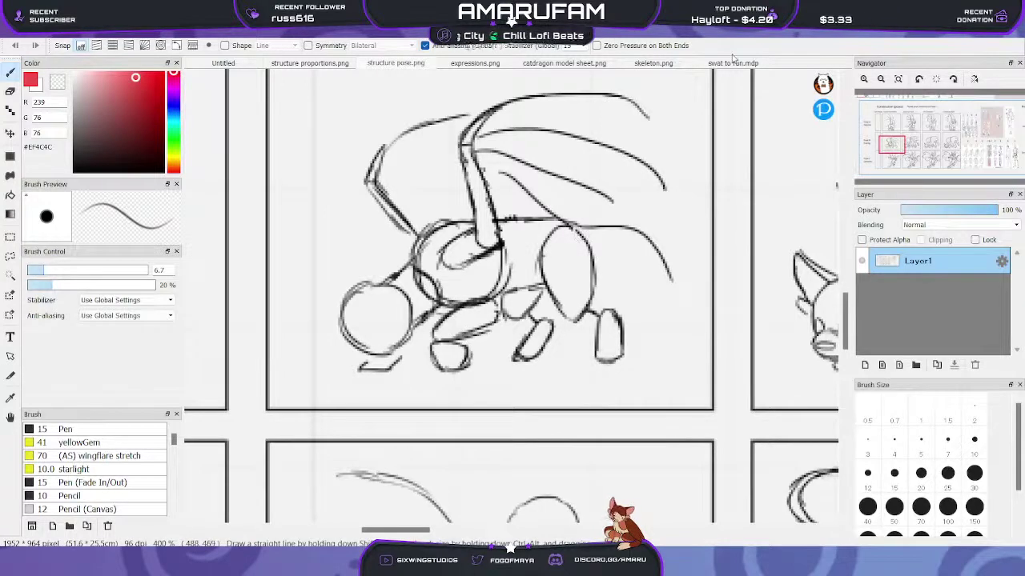
# In swat to run.mdp, sketch red construction circles over the cat-dragon's head, chest and hips
pyautogui.click(731, 62)
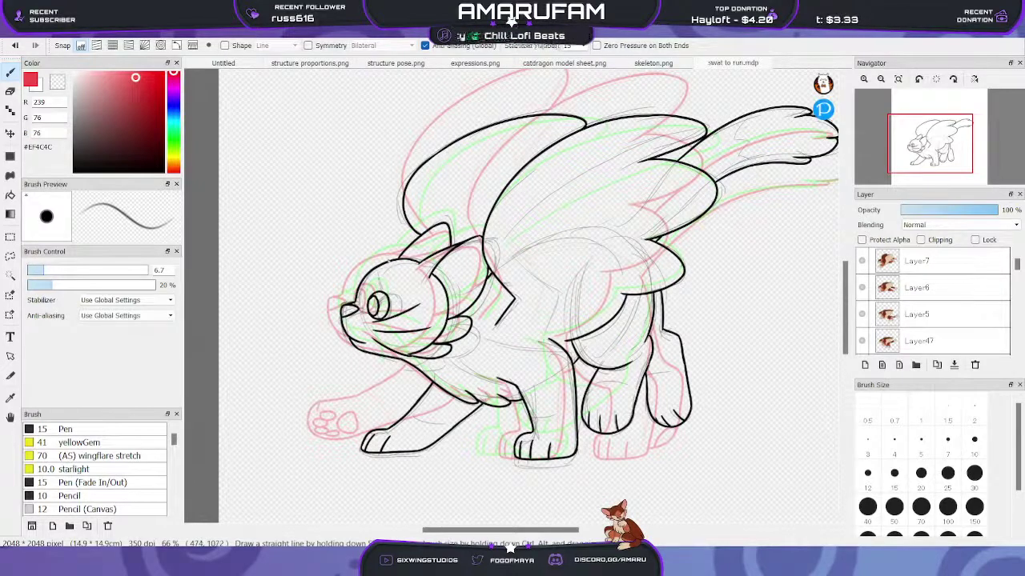
pyautogui.moveTo(373, 271)
pyautogui.mouseDown()
pyautogui.moveTo(355, 324)
pyautogui.moveTo(432, 323)
pyautogui.moveTo(376, 281)
pyautogui.moveTo(443, 322)
pyautogui.moveTo(377, 280)
pyautogui.moveTo(385, 362)
pyautogui.mouseUp()
pyautogui.hotkey('ctrl', 'z')
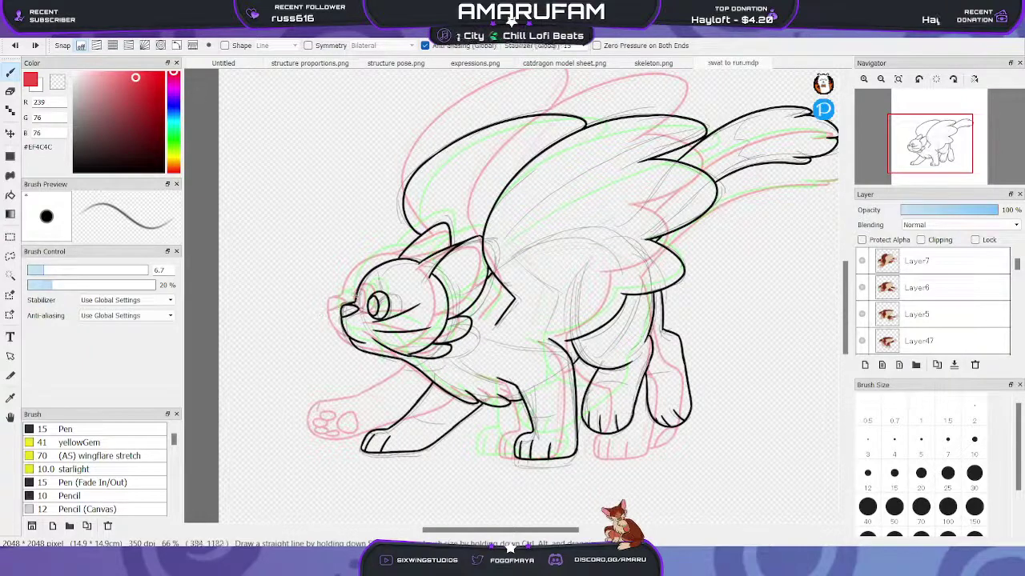
pyautogui.moveTo(364, 293)
pyautogui.mouseDown()
pyautogui.moveTo(362, 272)
pyautogui.moveTo(436, 267)
pyautogui.moveTo(447, 341)
pyautogui.moveTo(368, 326)
pyautogui.moveTo(367, 346)
pyautogui.moveTo(404, 355)
pyautogui.moveTo(364, 290)
pyautogui.moveTo(389, 362)
pyautogui.moveTo(376, 253)
pyautogui.mouseUp()
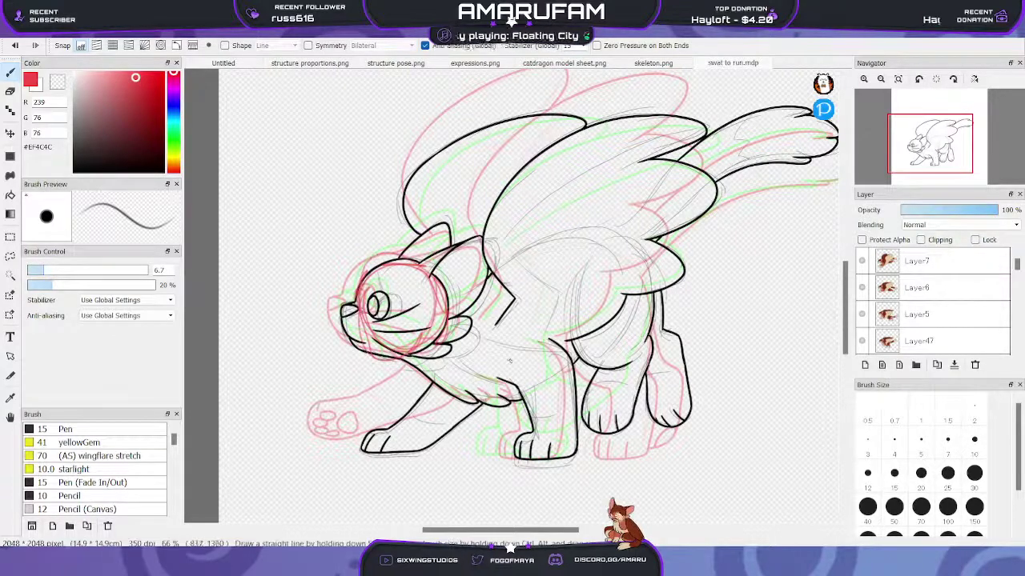
pyautogui.moveTo(487, 298)
pyautogui.mouseDown()
pyautogui.moveTo(464, 305)
pyautogui.moveTo(485, 395)
pyautogui.moveTo(473, 297)
pyautogui.moveTo(498, 411)
pyautogui.moveTo(510, 308)
pyautogui.moveTo(506, 407)
pyautogui.moveTo(546, 380)
pyautogui.mouseUp()
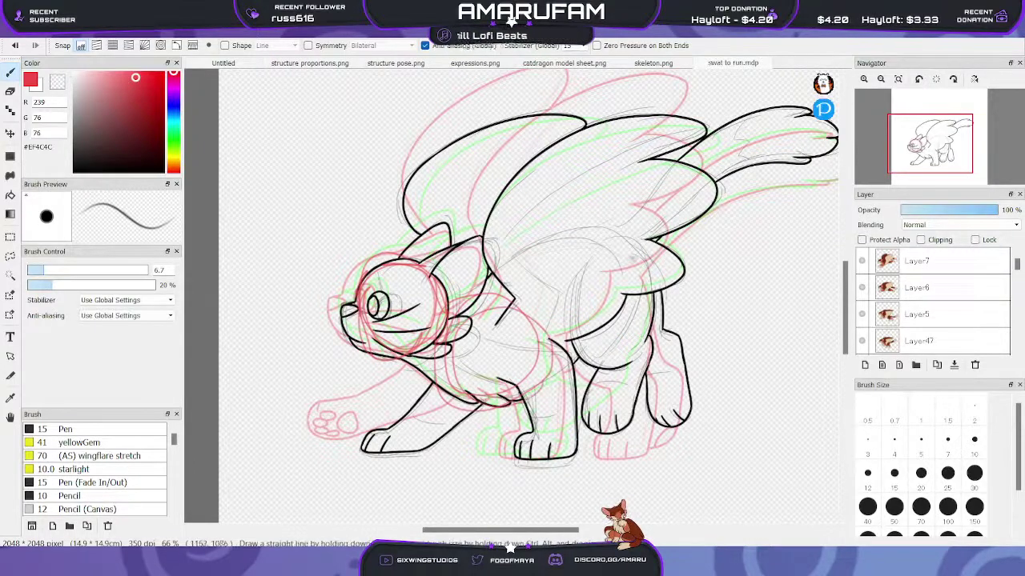
pyautogui.moveTo(620, 241)
pyautogui.mouseDown()
pyautogui.moveTo(565, 285)
pyautogui.moveTo(597, 327)
pyautogui.moveTo(649, 279)
pyautogui.moveTo(567, 241)
pyautogui.moveTo(597, 333)
pyautogui.moveTo(598, 233)
pyautogui.mouseUp()
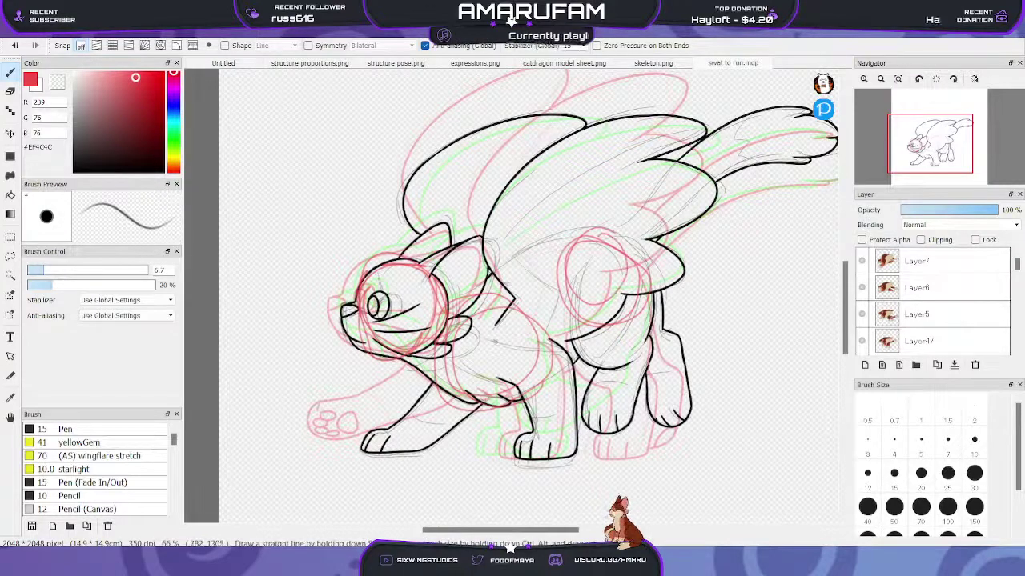
# Sketch red lines joining the chest and hips, and block in the thigh, hind leg and both front legs
pyautogui.moveTo(541, 291)
pyautogui.mouseDown()
pyautogui.moveTo(502, 336)
pyautogui.moveTo(536, 297)
pyautogui.moveTo(472, 264)
pyautogui.moveTo(576, 248)
pyautogui.mouseUp()
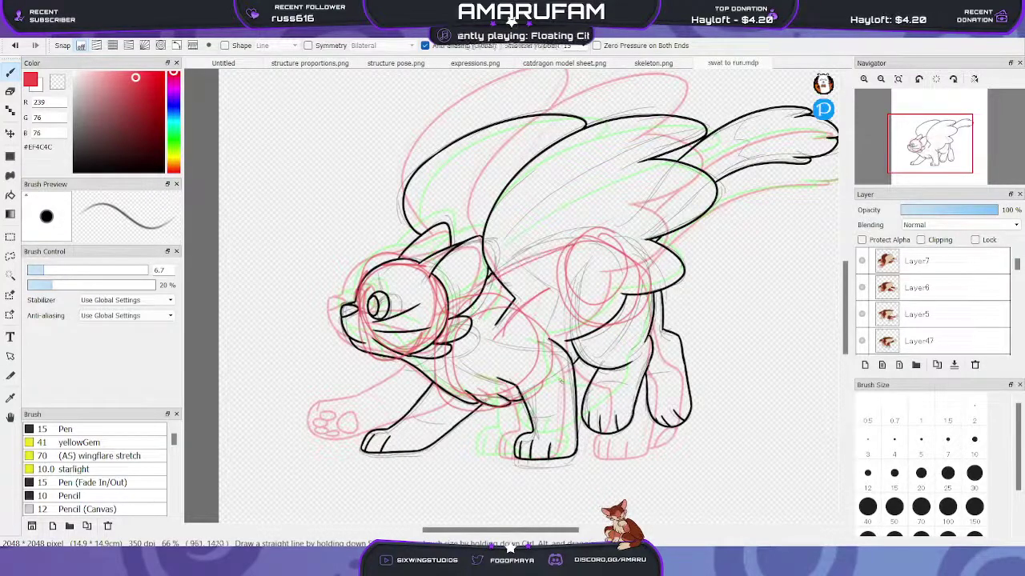
pyautogui.moveTo(577, 358); pyautogui.dragTo(610, 328)
pyautogui.moveTo(616, 226); pyautogui.dragTo(584, 365)
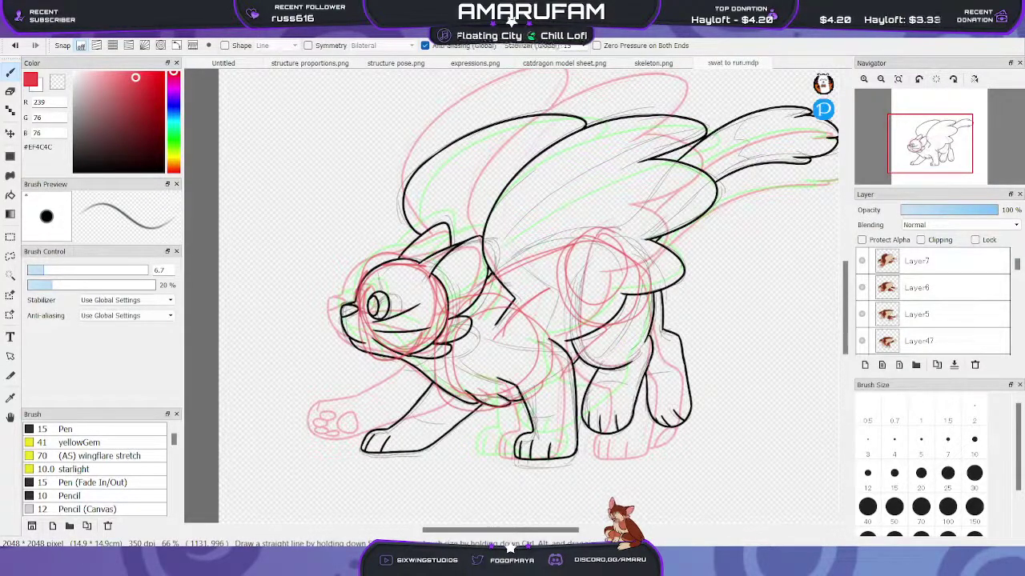
pyautogui.moveTo(648, 256)
pyautogui.mouseDown()
pyautogui.moveTo(608, 348)
pyautogui.moveTo(610, 410)
pyautogui.mouseUp()
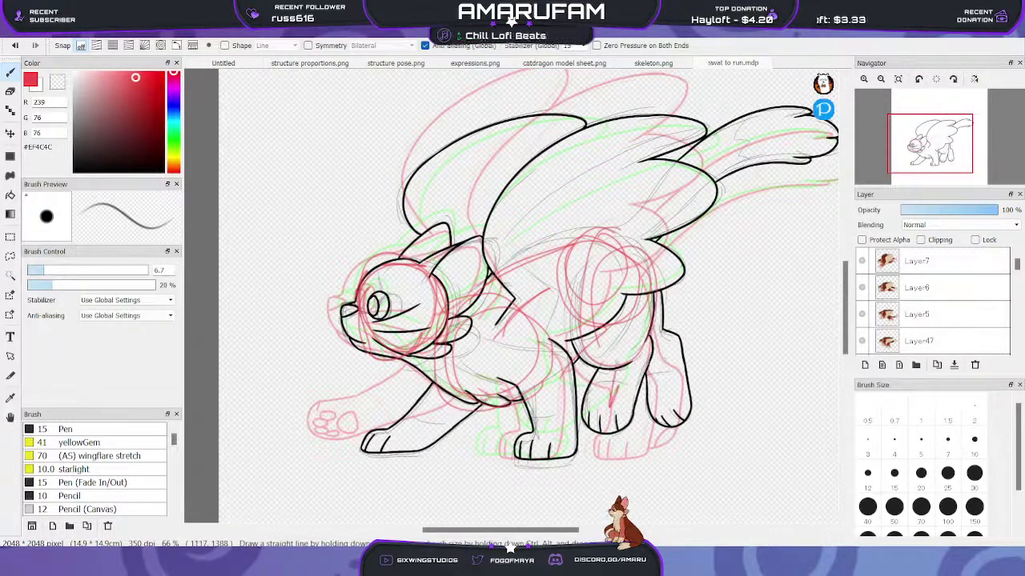
pyautogui.moveTo(613, 367); pyautogui.dragTo(611, 394)
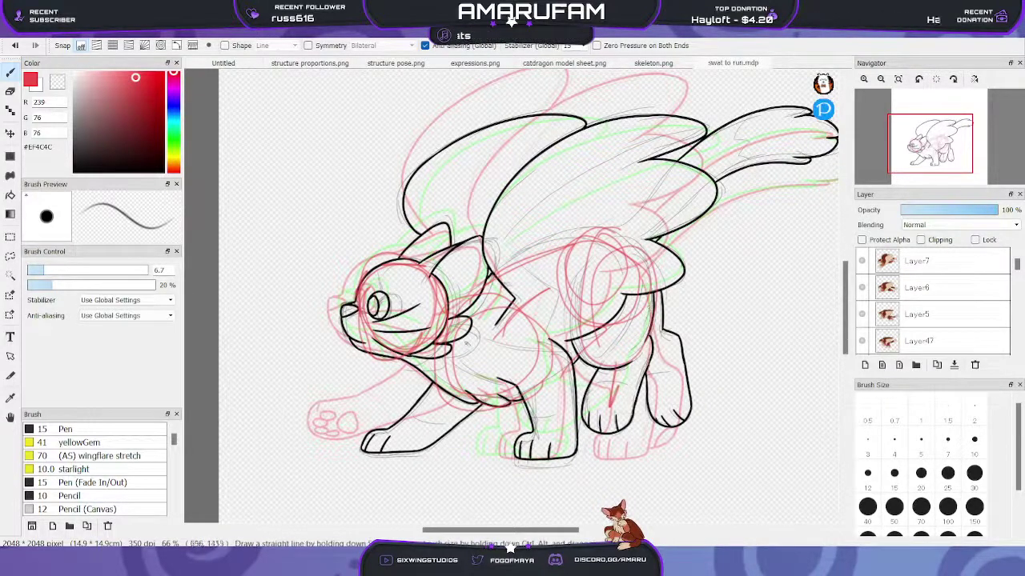
pyautogui.moveTo(522, 375)
pyautogui.mouseDown()
pyautogui.moveTo(572, 359)
pyautogui.moveTo(516, 375)
pyautogui.moveTo(536, 450)
pyautogui.mouseUp()
pyautogui.moveTo(571, 440); pyautogui.dragTo(529, 432)
pyautogui.moveTo(433, 388); pyautogui.dragTo(413, 421)
pyautogui.moveTo(413, 424)
pyautogui.mouseDown()
pyautogui.moveTo(398, 450)
pyautogui.moveTo(441, 467)
pyautogui.mouseUp()
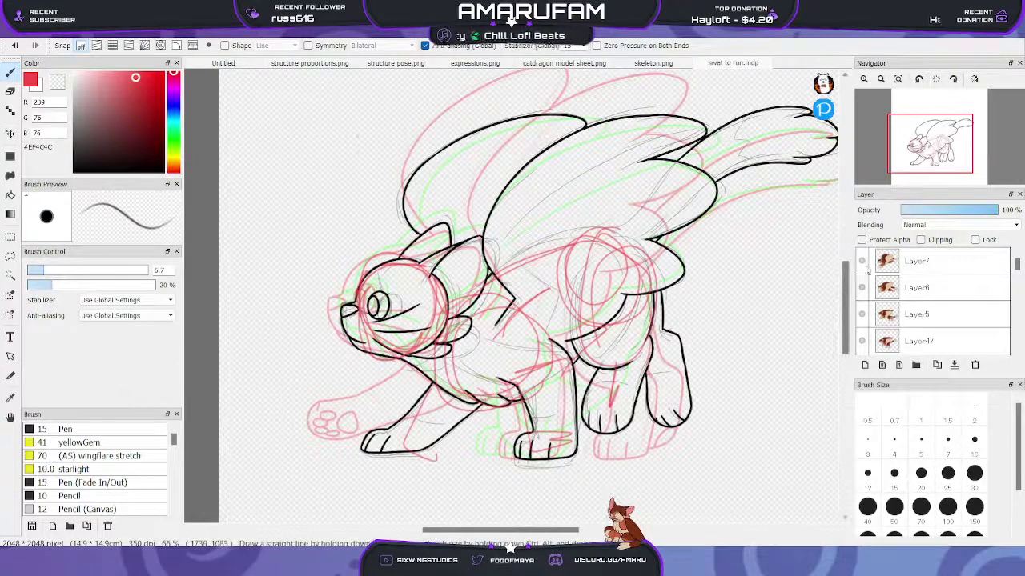
# Hide the line art on Layer21356 and the rough sketch on Layer45 in folder 19
pyautogui.click(997, 299)
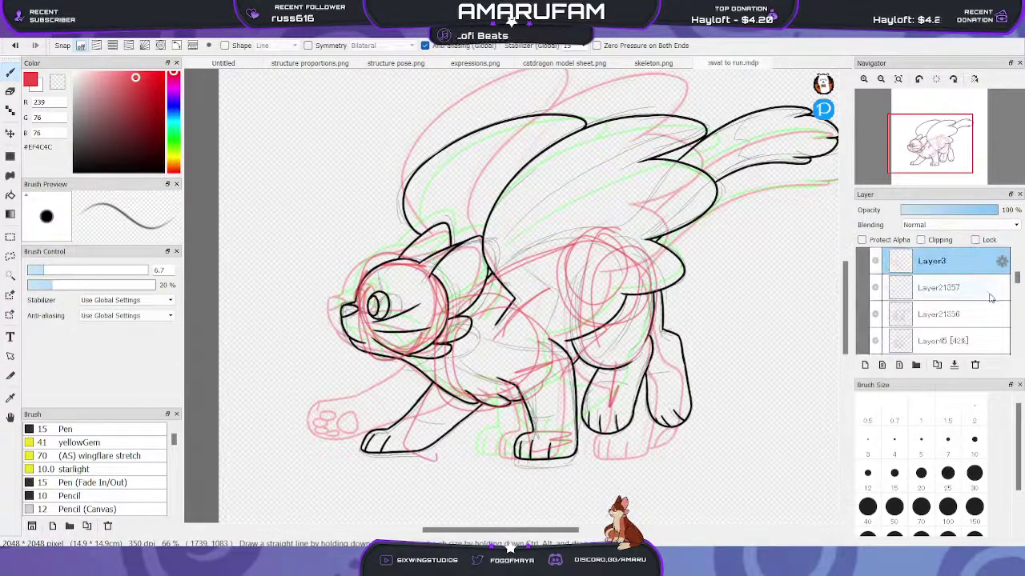
pyautogui.click(875, 316)
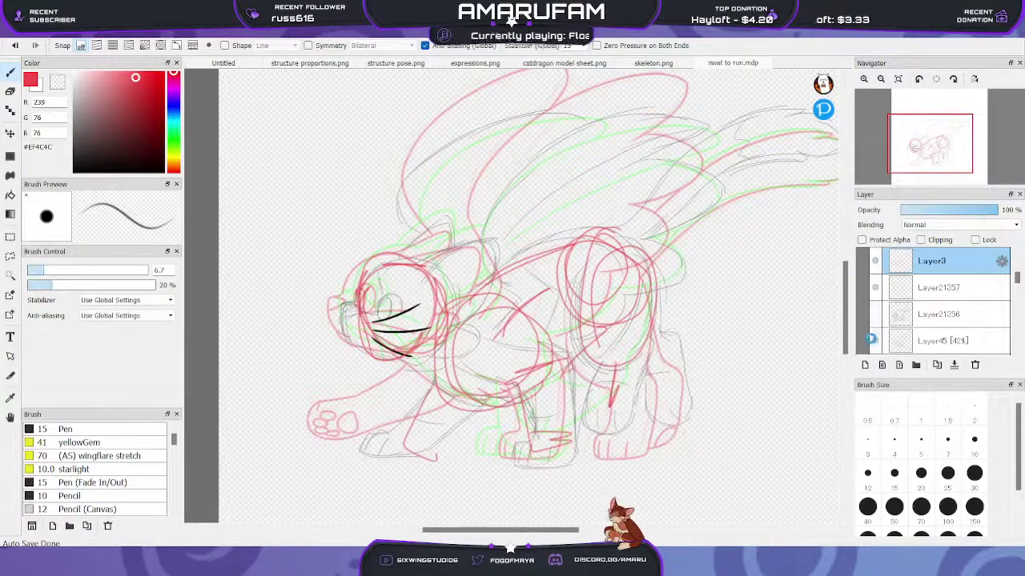
pyautogui.click(872, 339)
pyautogui.click(873, 340)
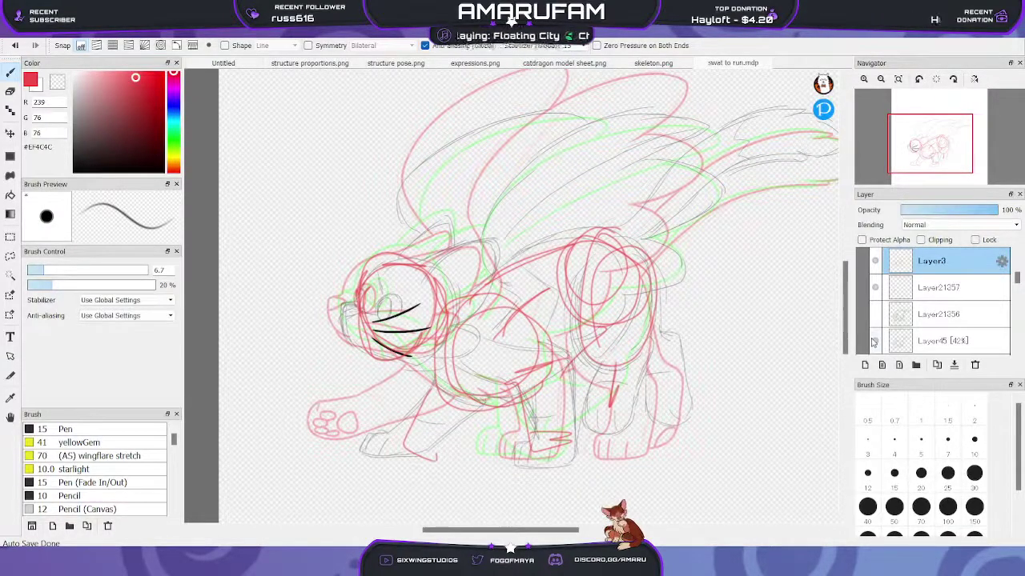
pyautogui.click(871, 339)
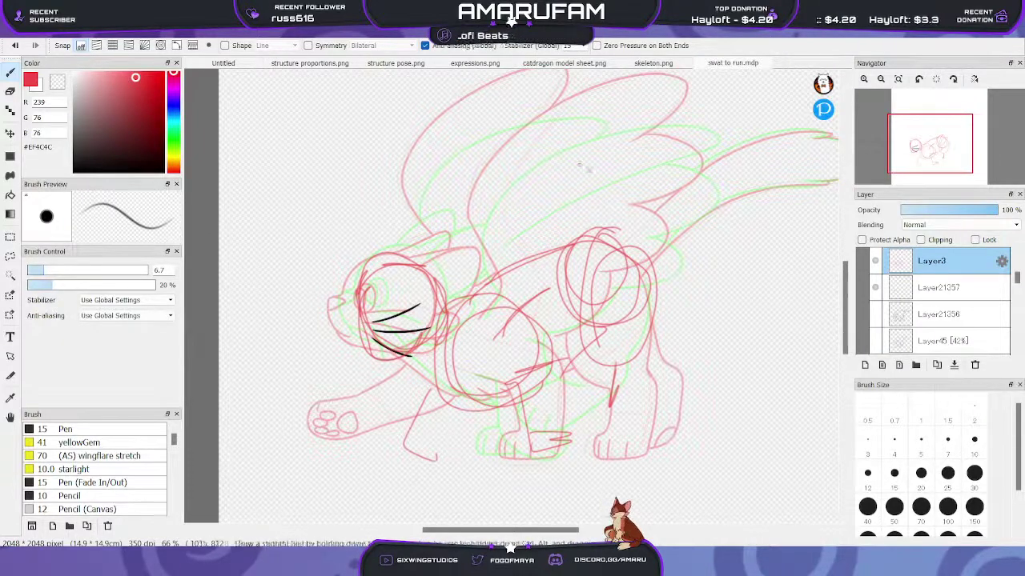
# Reinforce the red chest circle, add the tail curves, and rough in the front paws and hind leg
pyautogui.moveTo(490, 304)
pyautogui.mouseDown()
pyautogui.moveTo(532, 320)
pyautogui.moveTo(533, 290)
pyautogui.moveTo(500, 286)
pyautogui.mouseUp()
pyautogui.moveTo(579, 260)
pyautogui.mouseDown()
pyautogui.moveTo(791, 84)
pyautogui.moveTo(701, 137)
pyautogui.moveTo(600, 247)
pyautogui.mouseUp()
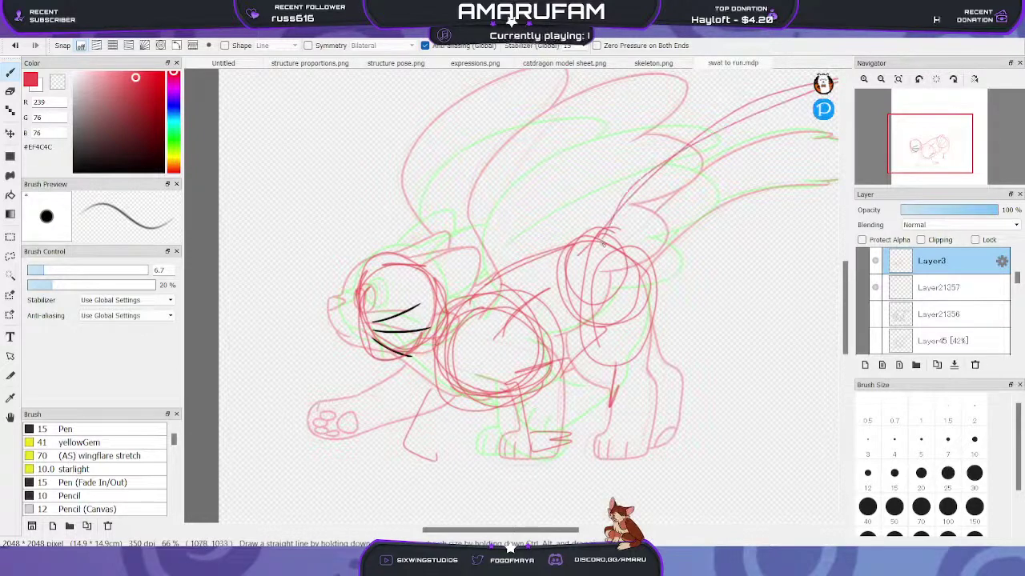
pyautogui.moveTo(477, 377)
pyautogui.mouseDown()
pyautogui.moveTo(514, 397)
pyautogui.moveTo(496, 451)
pyautogui.mouseUp()
pyautogui.moveTo(434, 390)
pyautogui.mouseDown()
pyautogui.moveTo(423, 404)
pyautogui.moveTo(435, 449)
pyautogui.mouseUp()
pyautogui.moveTo(365, 443)
pyautogui.mouseDown()
pyautogui.moveTo(456, 457)
pyautogui.moveTo(498, 450)
pyautogui.mouseUp()
pyautogui.moveTo(573, 302)
pyautogui.mouseDown()
pyautogui.moveTo(605, 445)
pyautogui.moveTo(652, 369)
pyautogui.moveTo(612, 383)
pyautogui.moveTo(666, 386)
pyautogui.moveTo(600, 389)
pyautogui.moveTo(557, 330)
pyautogui.moveTo(604, 246)
pyautogui.moveTo(641, 364)
pyautogui.moveTo(643, 295)
pyautogui.moveTo(634, 373)
pyautogui.moveTo(644, 409)
pyautogui.mouseUp()
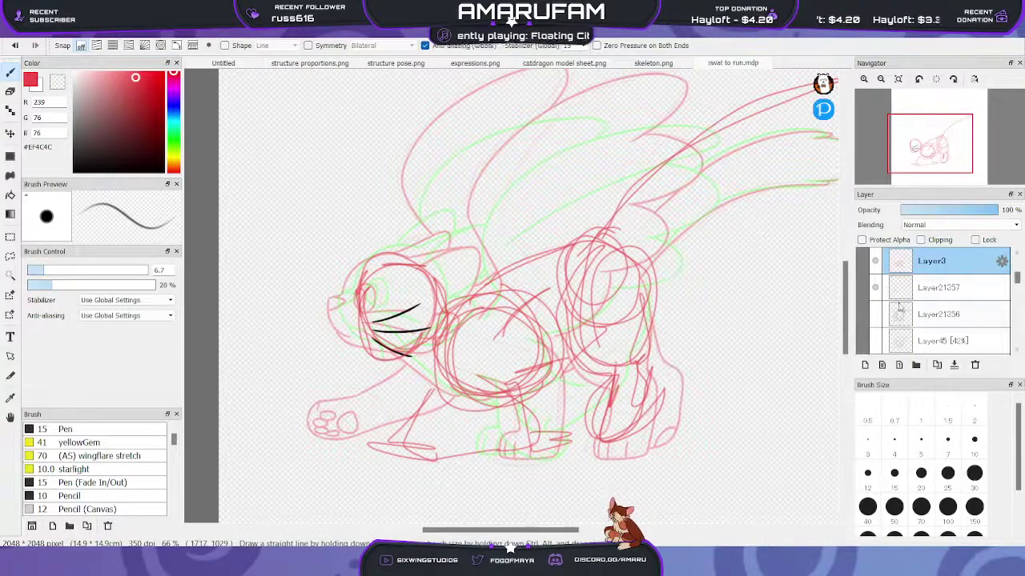
# Show Layer21356 and Layer45 again, and hide and delete the red construction sketch on Layer3
pyautogui.click(875, 314)
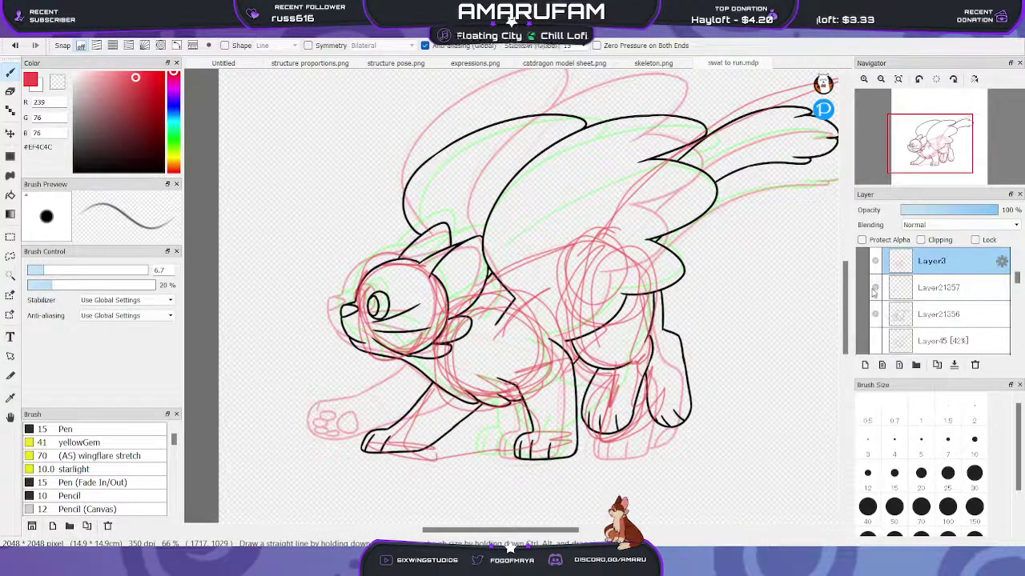
pyautogui.click(874, 261)
pyautogui.scroll(2, 901, 320)
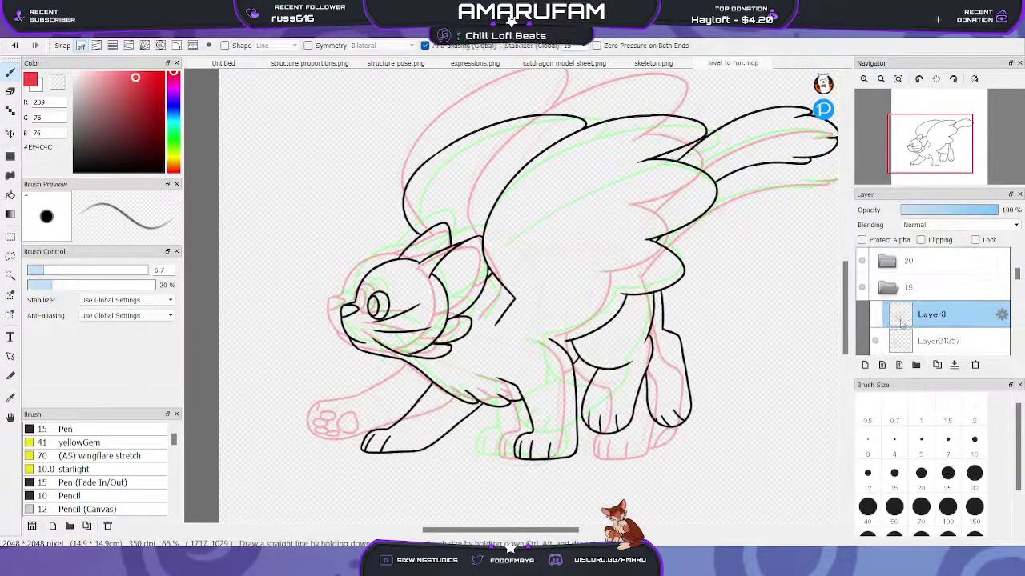
pyautogui.scroll(-2, 901, 320)
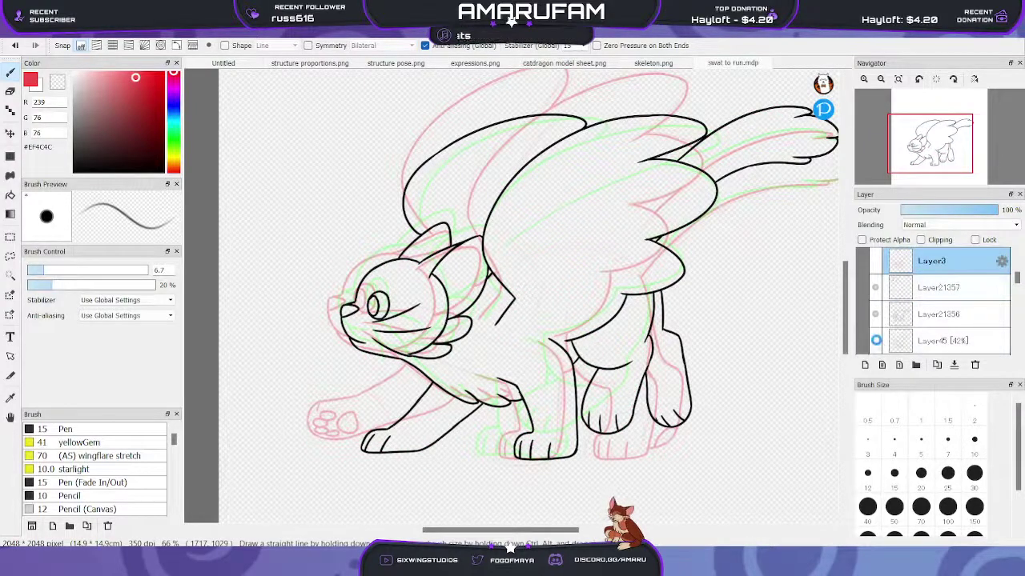
pyautogui.click(876, 341)
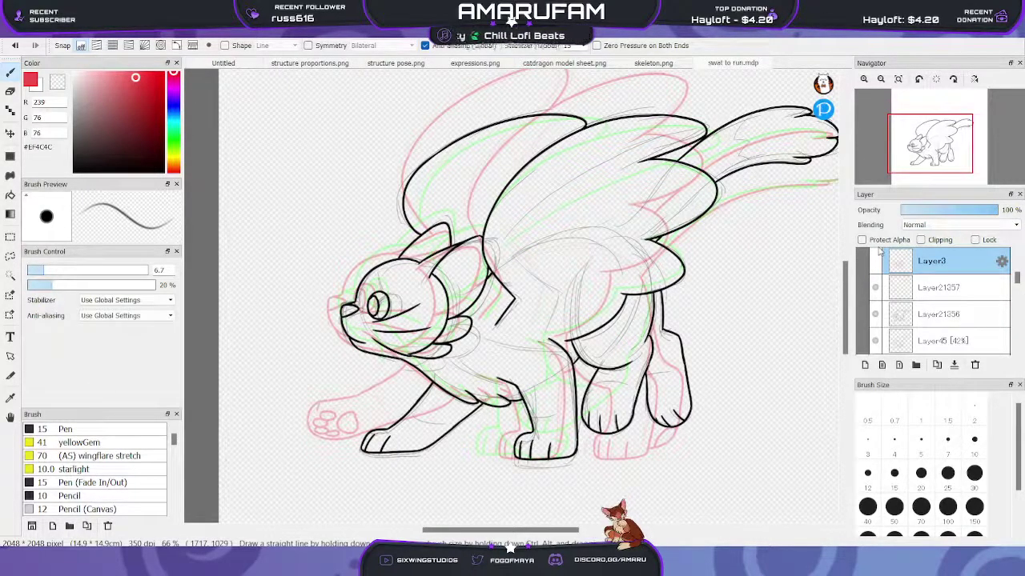
pyautogui.click(975, 364)
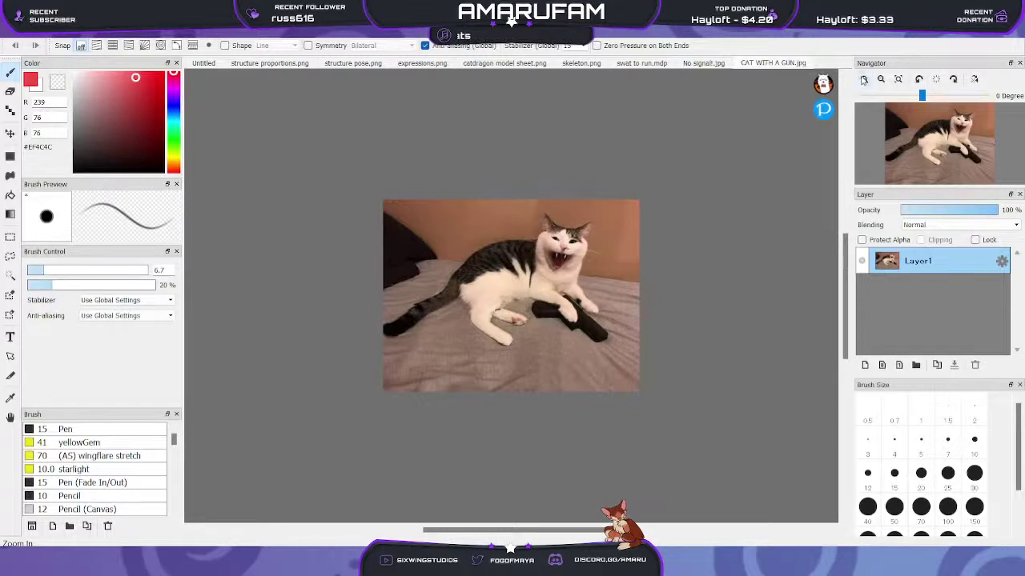
# Add a layer above the photo in CAT WITH A GUN.jpg and circle the cat's head in red
pyautogui.click(864, 80)
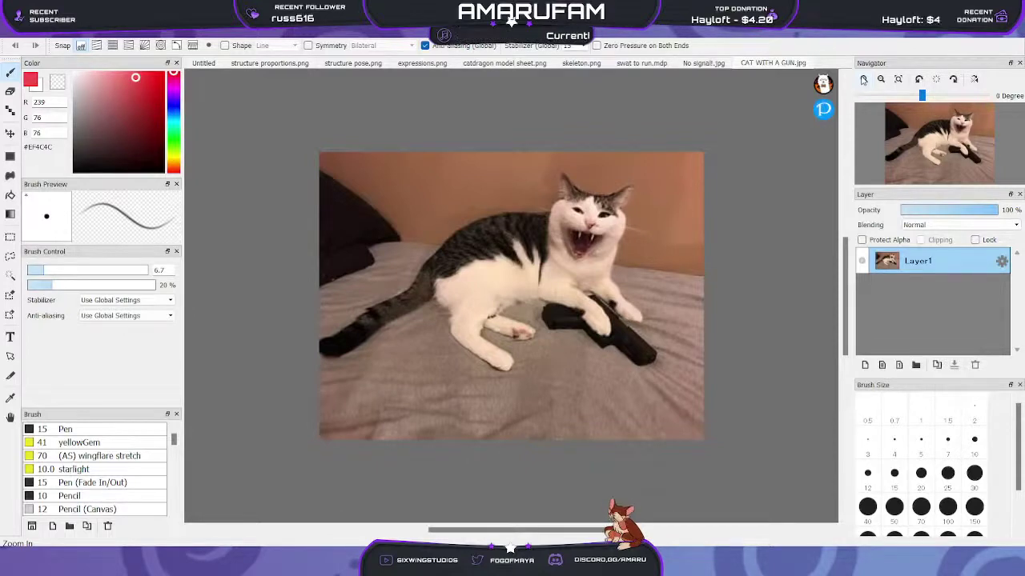
pyautogui.click(863, 80)
pyautogui.click(865, 365)
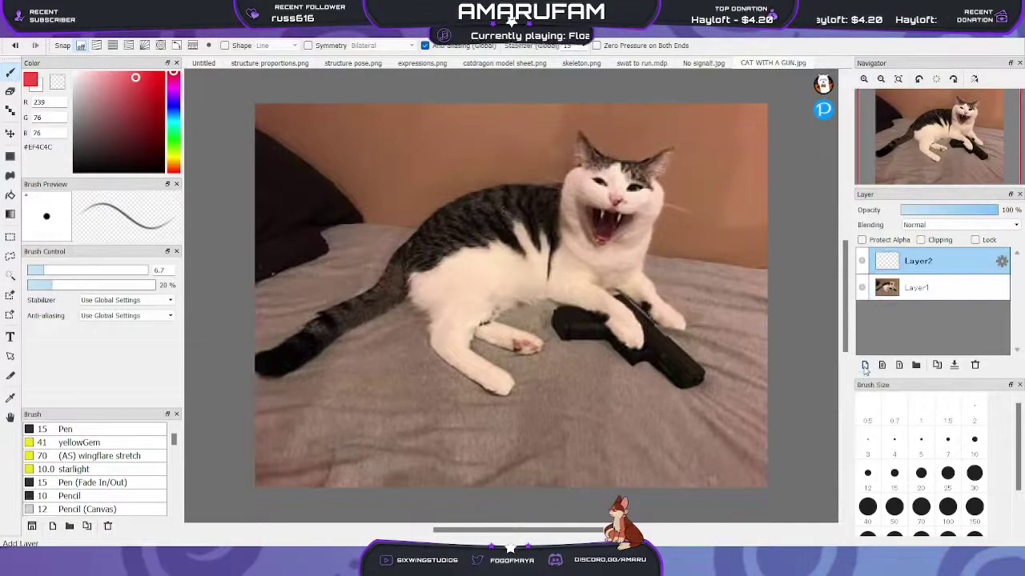
pyautogui.moveTo(937, 145)
pyautogui.mouseDown()
pyautogui.moveTo(923, 133)
pyautogui.moveTo(952, 141)
pyautogui.mouseUp()
pyautogui.click(863, 80)
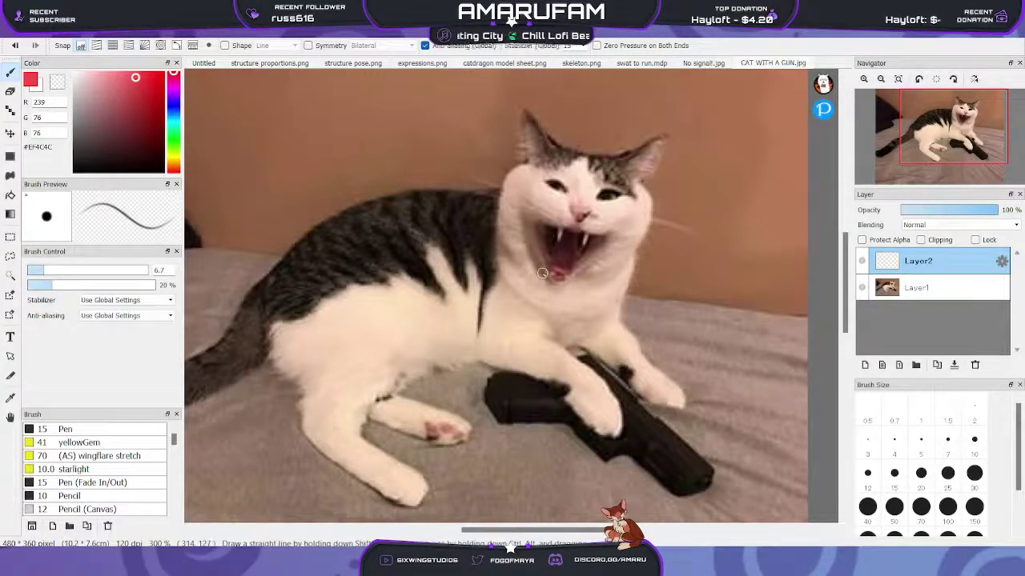
pyautogui.moveTo(526, 170)
pyautogui.mouseDown()
pyautogui.moveTo(501, 244)
pyautogui.moveTo(538, 286)
pyautogui.moveTo(527, 254)
pyautogui.moveTo(519, 259)
pyautogui.moveTo(596, 280)
pyautogui.moveTo(632, 240)
pyautogui.moveTo(646, 198)
pyautogui.moveTo(648, 211)
pyautogui.moveTo(623, 161)
pyautogui.moveTo(556, 149)
pyautogui.moveTo(531, 160)
pyautogui.moveTo(610, 151)
pyautogui.moveTo(526, 166)
pyautogui.mouseUp()
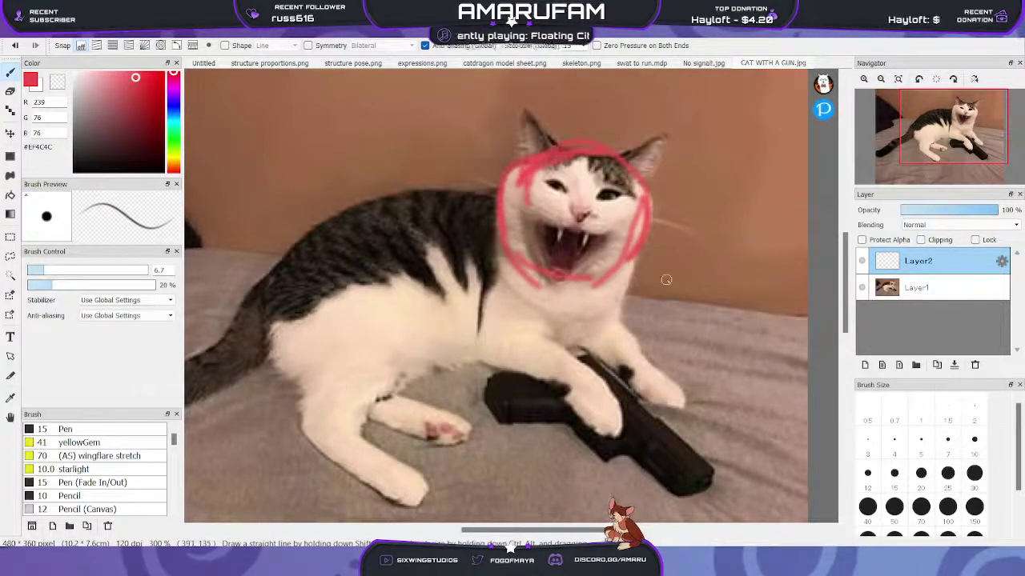
# Outline the cat's back, rump and belly in red and divide the torso with hip and rib cage curves
pyautogui.moveTo(500, 192)
pyautogui.mouseDown()
pyautogui.moveTo(336, 207)
pyautogui.moveTo(290, 224)
pyautogui.mouseUp()
pyautogui.moveTo(458, 179)
pyautogui.mouseDown()
pyautogui.moveTo(327, 217)
pyautogui.moveTo(295, 245)
pyautogui.mouseUp()
pyautogui.moveTo(252, 287)
pyautogui.mouseDown()
pyautogui.moveTo(260, 366)
pyautogui.moveTo(237, 306)
pyautogui.moveTo(251, 349)
pyautogui.moveTo(376, 416)
pyautogui.moveTo(347, 410)
pyautogui.moveTo(457, 350)
pyautogui.moveTo(527, 355)
pyautogui.moveTo(559, 346)
pyautogui.moveTo(626, 299)
pyautogui.moveTo(569, 348)
pyautogui.moveTo(606, 270)
pyautogui.mouseUp()
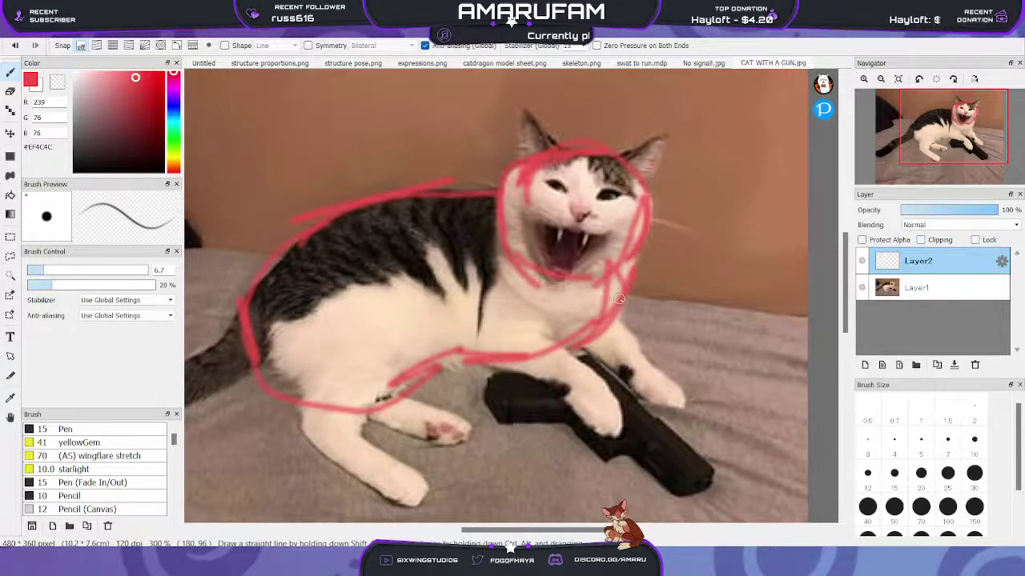
pyautogui.moveTo(261, 242)
pyautogui.mouseDown()
pyautogui.moveTo(400, 337)
pyautogui.moveTo(318, 235)
pyautogui.mouseUp()
pyautogui.moveTo(478, 212)
pyautogui.mouseDown()
pyautogui.moveTo(445, 249)
pyautogui.moveTo(510, 396)
pyautogui.moveTo(478, 216)
pyautogui.moveTo(377, 219)
pyautogui.moveTo(479, 190)
pyautogui.moveTo(410, 207)
pyautogui.moveTo(428, 232)
pyautogui.mouseUp()
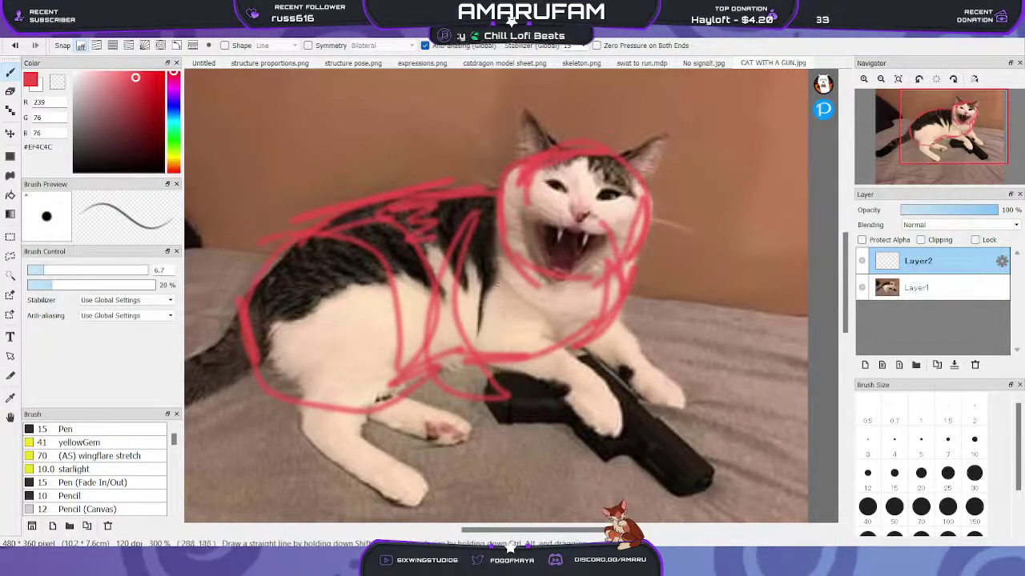
# Redraw the underside of the chest shape as a curve running up toward the neck
pyautogui.moveTo(478, 207)
pyautogui.mouseDown()
pyautogui.moveTo(496, 355)
pyautogui.moveTo(584, 397)
pyautogui.mouseUp()
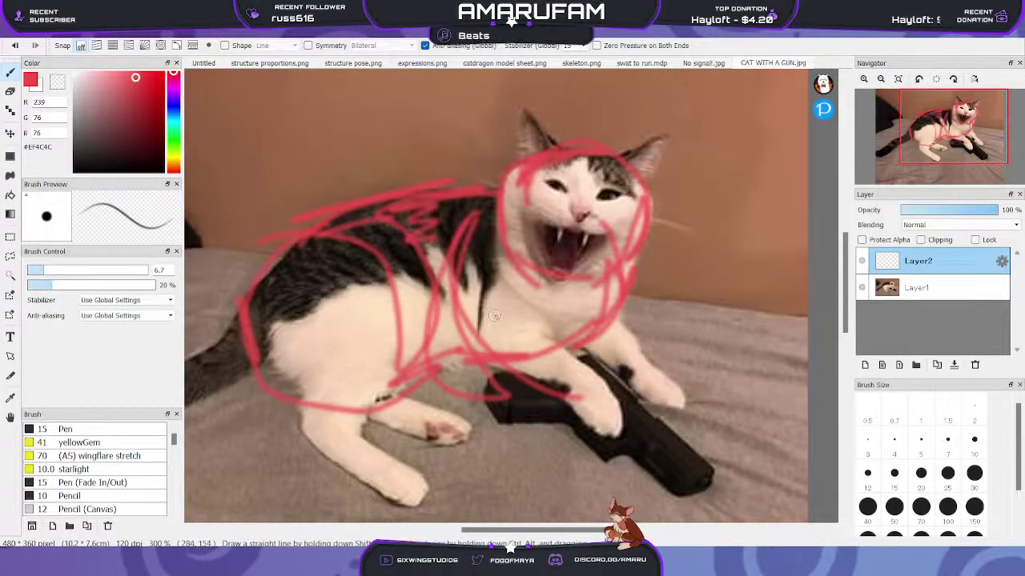
pyautogui.hotkey('ctrl', 'z')
pyautogui.moveTo(455, 318)
pyautogui.mouseDown()
pyautogui.moveTo(582, 335)
pyautogui.moveTo(548, 346)
pyautogui.moveTo(495, 345)
pyautogui.moveTo(611, 288)
pyautogui.mouseUp()
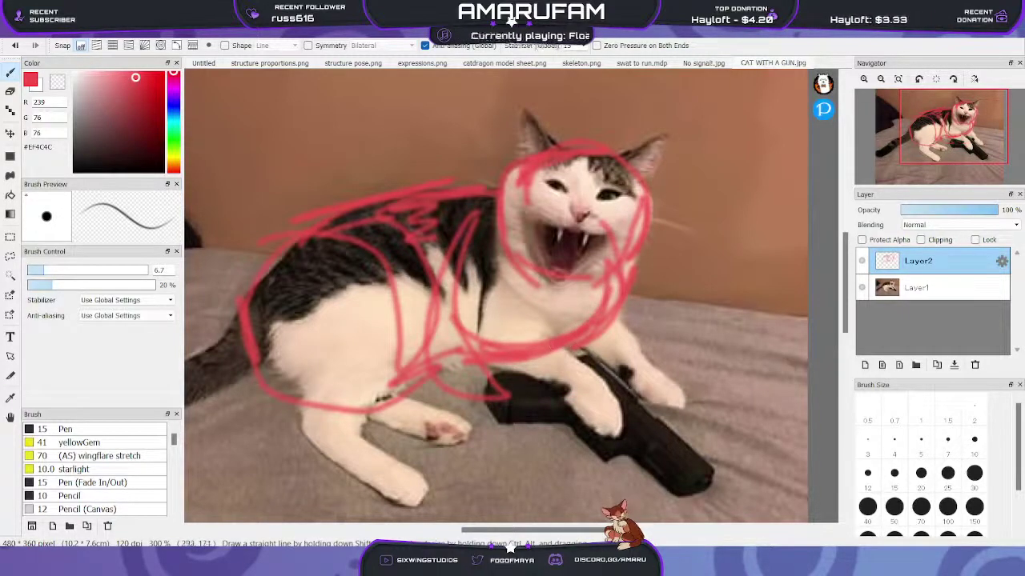
# Sketch the shoulder and both front legs in red, ending each leg with an oval paw
pyautogui.moveTo(496, 254); pyautogui.dragTo(482, 353)
pyautogui.moveTo(525, 389)
pyautogui.mouseDown()
pyautogui.moveTo(493, 364)
pyautogui.moveTo(524, 365)
pyautogui.moveTo(530, 381)
pyautogui.moveTo(569, 391)
pyautogui.moveTo(563, 380)
pyautogui.moveTo(593, 361)
pyautogui.moveTo(580, 373)
pyautogui.moveTo(535, 338)
pyautogui.moveTo(568, 355)
pyautogui.moveTo(501, 337)
pyautogui.moveTo(489, 347)
pyautogui.moveTo(569, 351)
pyautogui.moveTo(541, 338)
pyautogui.moveTo(596, 321)
pyautogui.moveTo(578, 341)
pyautogui.moveTo(617, 377)
pyautogui.moveTo(645, 356)
pyautogui.moveTo(601, 311)
pyautogui.moveTo(551, 346)
pyautogui.mouseUp()
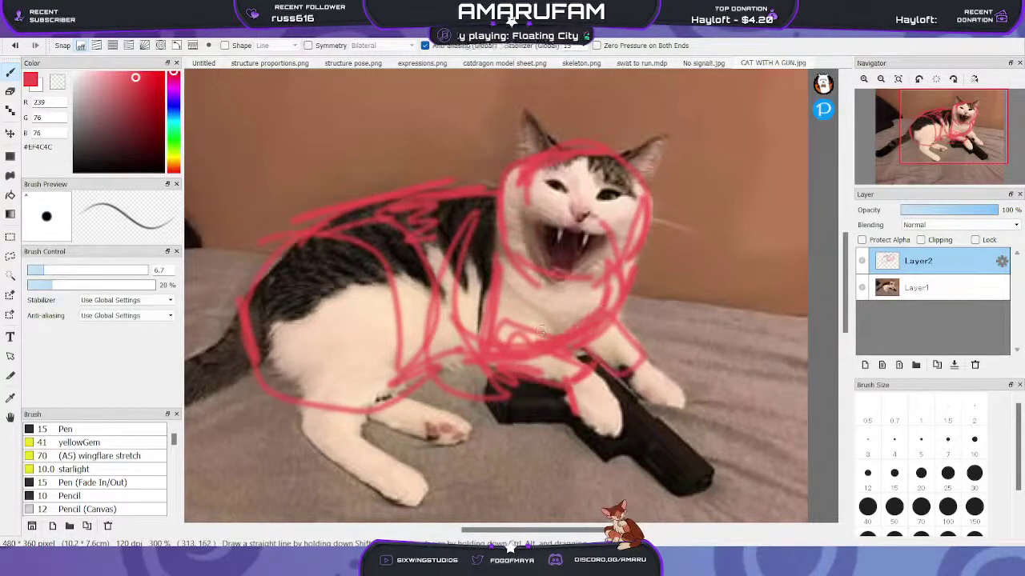
pyautogui.moveTo(480, 347)
pyautogui.mouseDown()
pyautogui.moveTo(463, 289)
pyautogui.moveTo(524, 298)
pyautogui.moveTo(542, 325)
pyautogui.mouseUp()
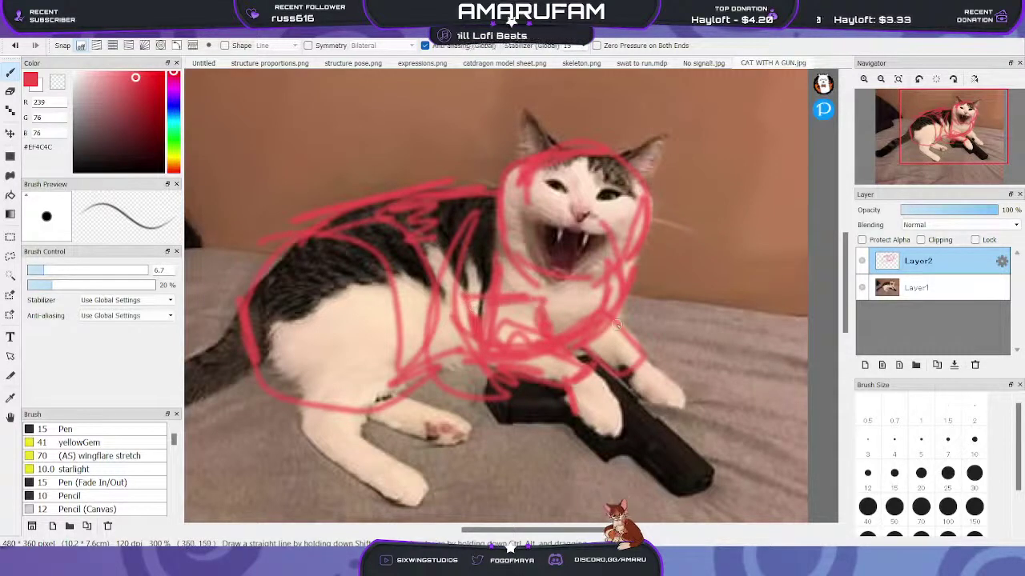
pyautogui.moveTo(590, 430)
pyautogui.mouseDown()
pyautogui.moveTo(608, 381)
pyautogui.moveTo(599, 438)
pyautogui.moveTo(634, 389)
pyautogui.moveTo(669, 378)
pyautogui.moveTo(680, 401)
pyautogui.moveTo(632, 376)
pyautogui.moveTo(677, 396)
pyautogui.moveTo(644, 362)
pyautogui.mouseUp()
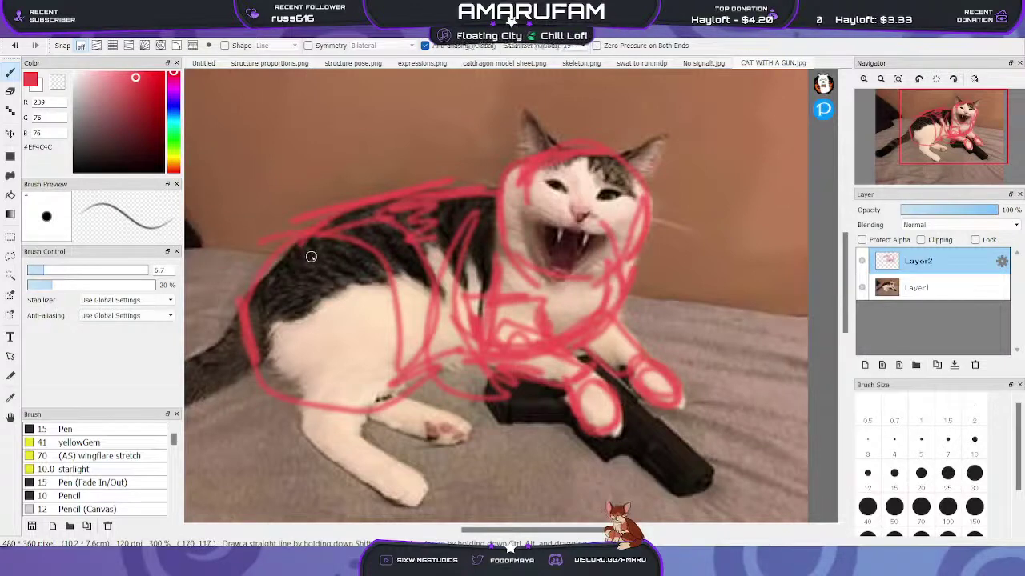
# Draw a large oval for the cat's thigh and block in both hind legs below it
pyautogui.moveTo(299, 390)
pyautogui.mouseDown()
pyautogui.moveTo(269, 349)
pyautogui.moveTo(276, 263)
pyautogui.moveTo(388, 316)
pyautogui.mouseUp()
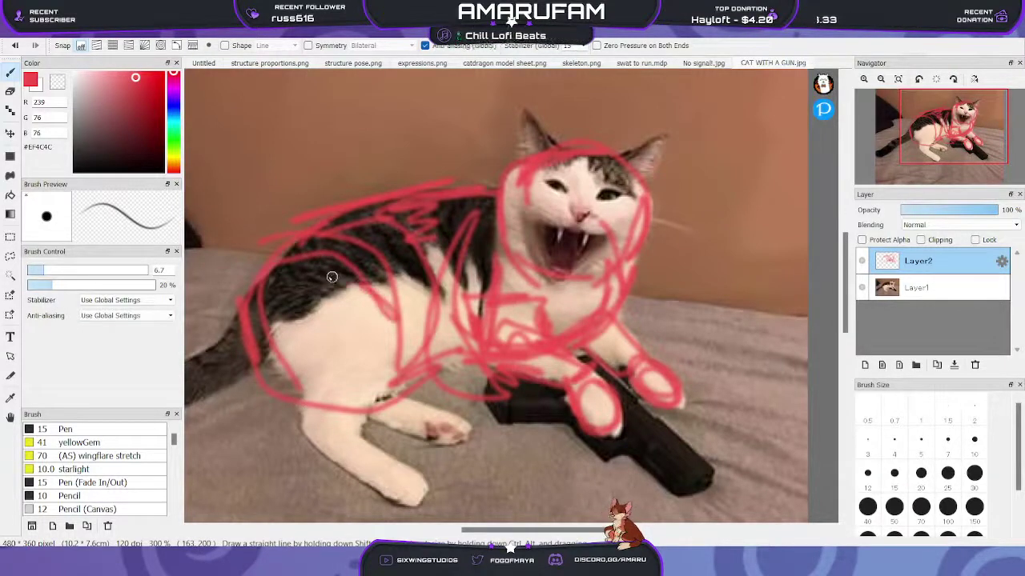
pyautogui.moveTo(331, 276)
pyautogui.mouseDown()
pyautogui.moveTo(397, 366)
pyautogui.moveTo(326, 265)
pyautogui.moveTo(390, 367)
pyautogui.moveTo(311, 276)
pyautogui.moveTo(275, 287)
pyautogui.moveTo(291, 379)
pyautogui.moveTo(380, 369)
pyautogui.moveTo(342, 255)
pyautogui.moveTo(289, 320)
pyautogui.moveTo(310, 332)
pyautogui.mouseUp()
pyautogui.moveTo(343, 435)
pyautogui.mouseDown()
pyautogui.moveTo(301, 434)
pyautogui.moveTo(388, 491)
pyautogui.moveTo(383, 504)
pyautogui.moveTo(403, 506)
pyautogui.moveTo(426, 484)
pyautogui.moveTo(347, 402)
pyautogui.moveTo(387, 450)
pyautogui.moveTo(385, 396)
pyautogui.mouseUp()
pyautogui.moveTo(416, 426)
pyautogui.mouseDown()
pyautogui.moveTo(429, 436)
pyautogui.moveTo(288, 376)
pyautogui.moveTo(314, 412)
pyautogui.moveTo(313, 433)
pyautogui.mouseUp()
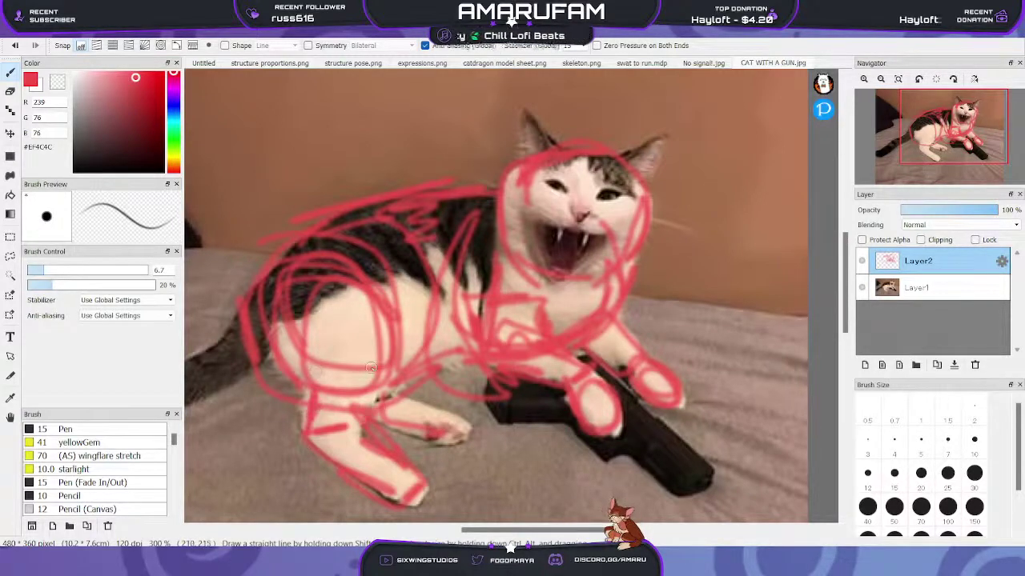
pyautogui.moveTo(370, 367)
pyautogui.mouseDown()
pyautogui.moveTo(364, 403)
pyautogui.moveTo(369, 323)
pyautogui.moveTo(389, 288)
pyautogui.moveTo(362, 431)
pyautogui.moveTo(402, 337)
pyautogui.moveTo(399, 373)
pyautogui.moveTo(369, 435)
pyautogui.moveTo(390, 306)
pyautogui.moveTo(338, 275)
pyautogui.mouseUp()
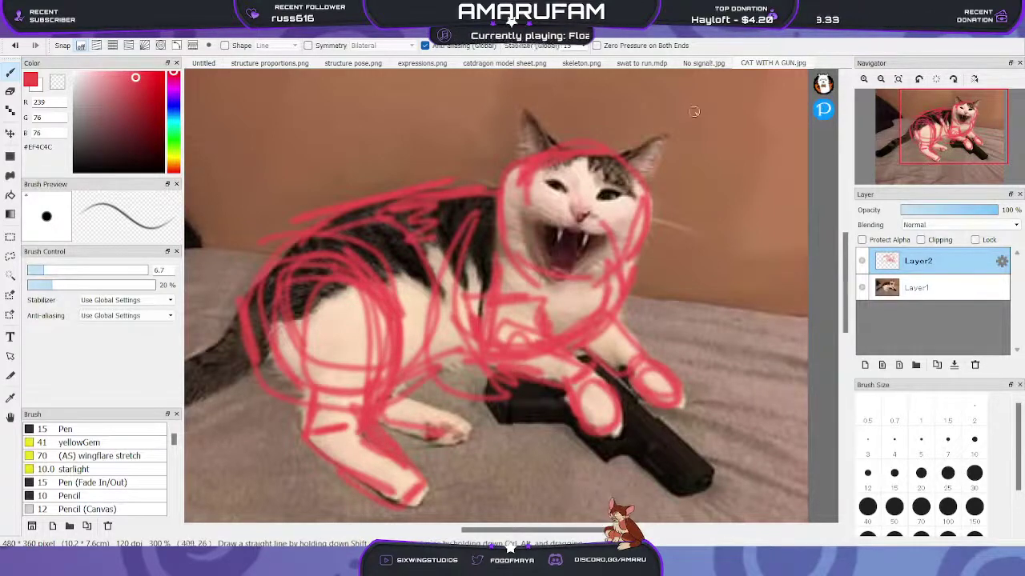
# Trace the upper and lower edges of the cat's tail from the rump to the tip
pyautogui.moveTo(925, 123); pyautogui.dragTo(908, 136)
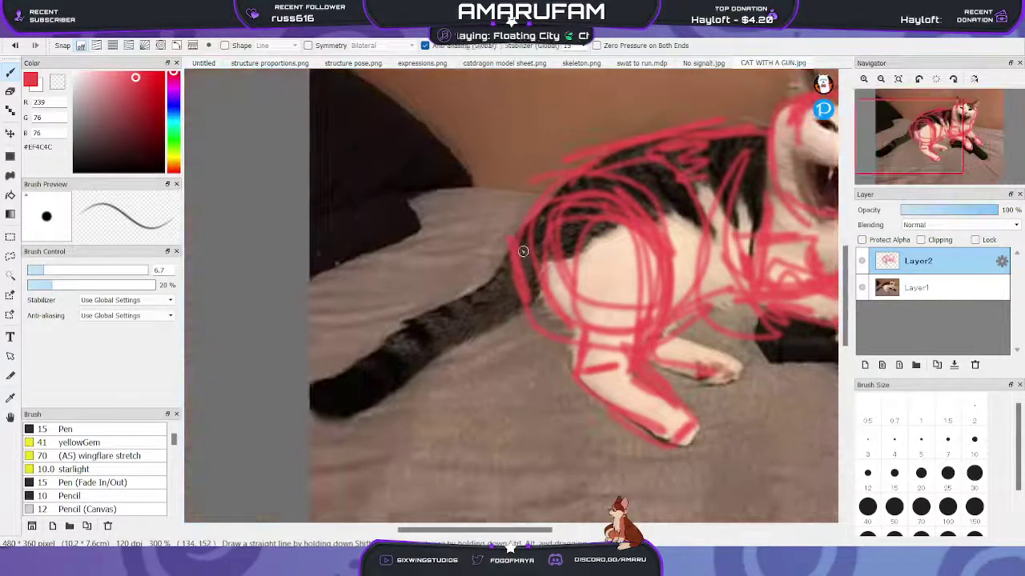
pyautogui.moveTo(523, 252)
pyautogui.mouseDown()
pyautogui.moveTo(312, 385)
pyautogui.moveTo(378, 387)
pyautogui.mouseUp()
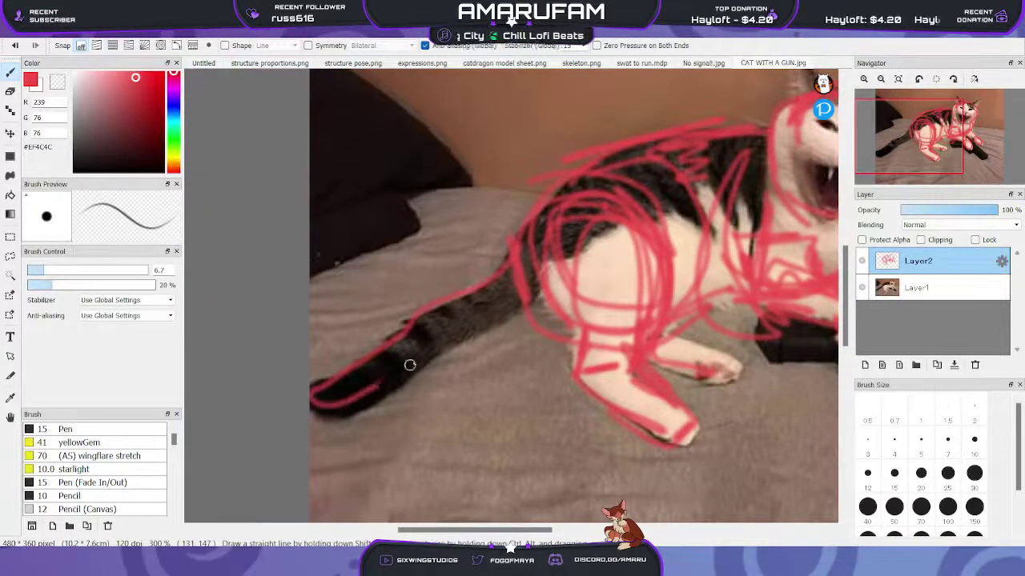
pyautogui.moveTo(304, 410)
pyautogui.mouseDown()
pyautogui.moveTo(408, 376)
pyautogui.moveTo(443, 338)
pyautogui.moveTo(492, 322)
pyautogui.moveTo(533, 289)
pyautogui.mouseUp()
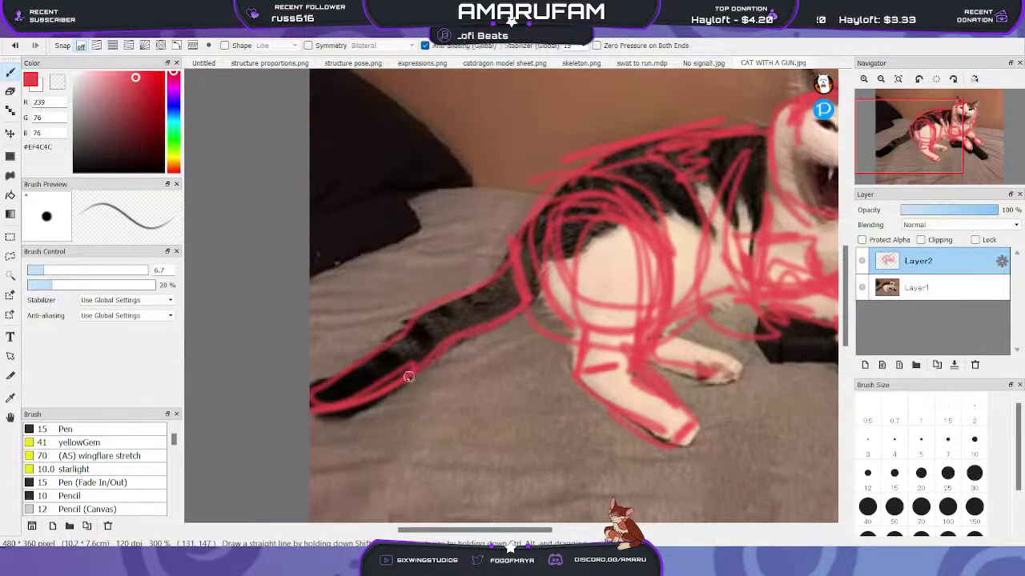
# Draw triangular outlines over both of the cat's ears
pyautogui.moveTo(904, 98)
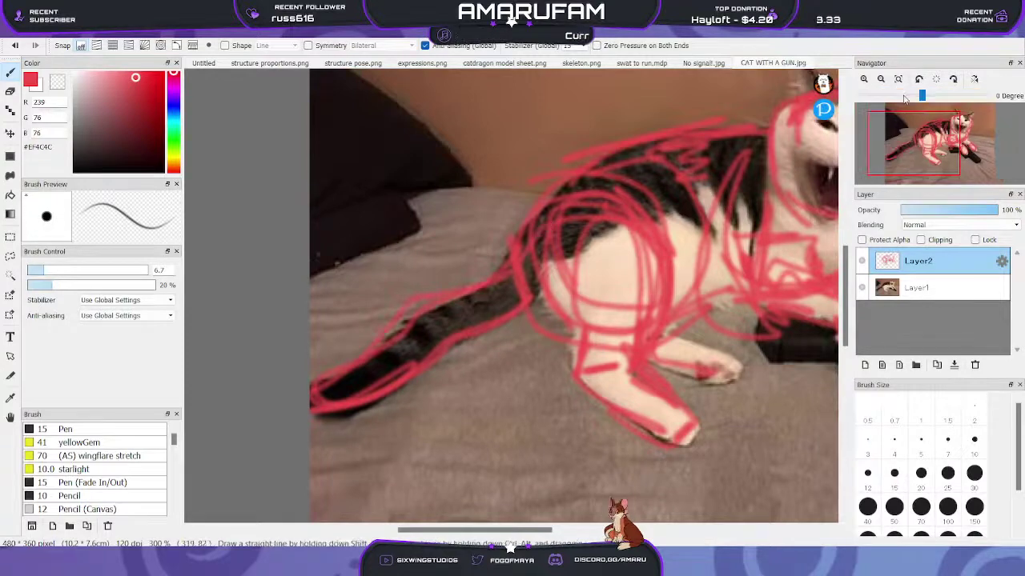
pyautogui.moveTo(914, 143); pyautogui.dragTo(945, 126)
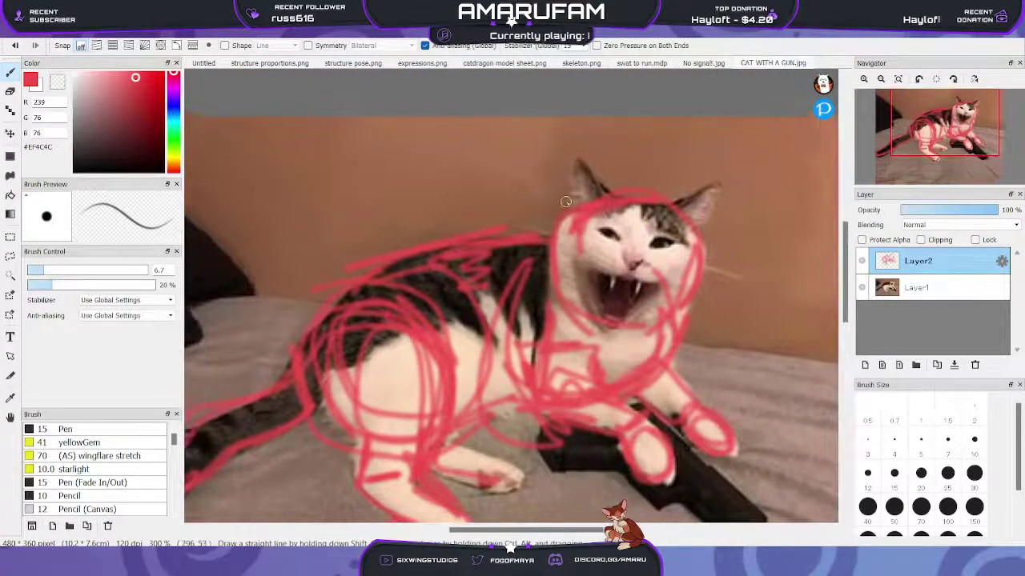
pyautogui.moveTo(570, 168); pyautogui.dragTo(569, 198)
pyautogui.moveTo(590, 164)
pyautogui.mouseDown()
pyautogui.moveTo(628, 191)
pyautogui.moveTo(607, 203)
pyautogui.mouseUp()
pyautogui.moveTo(681, 200); pyautogui.dragTo(713, 183)
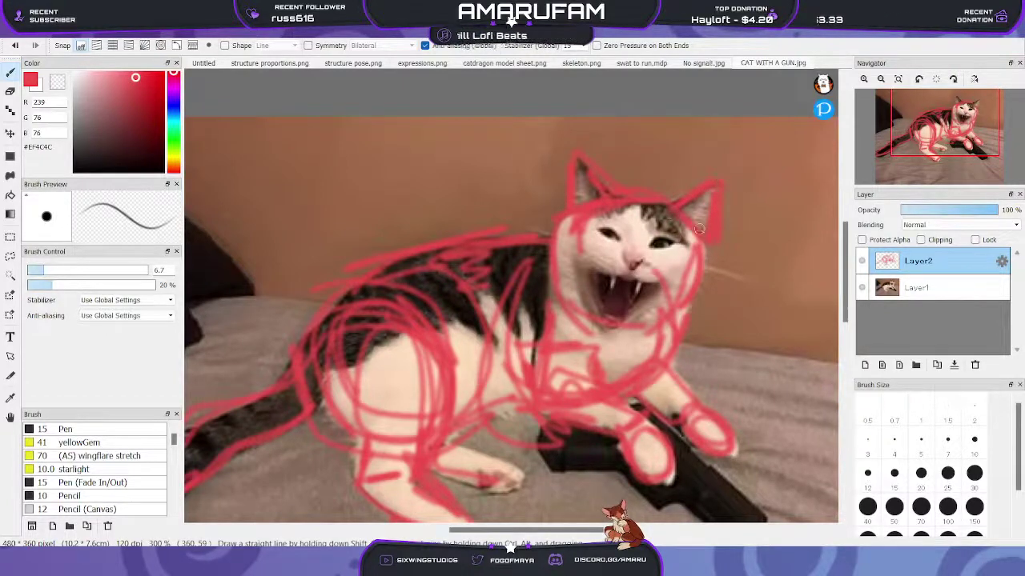
# Draw a curved guideline across the cat's face through both eyes, replacing the first attempt
pyautogui.moveTo(940, 96)
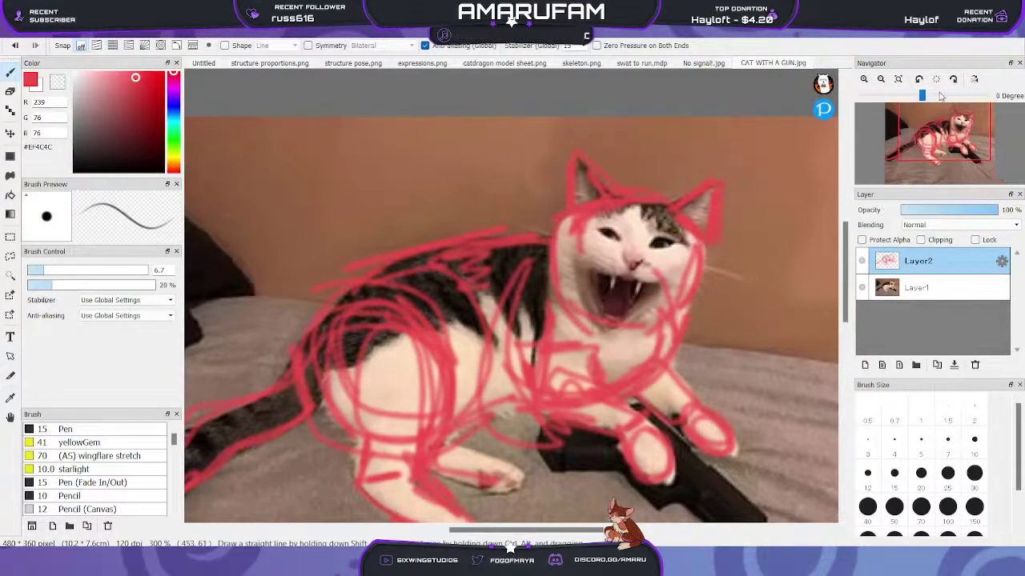
pyautogui.click(863, 79)
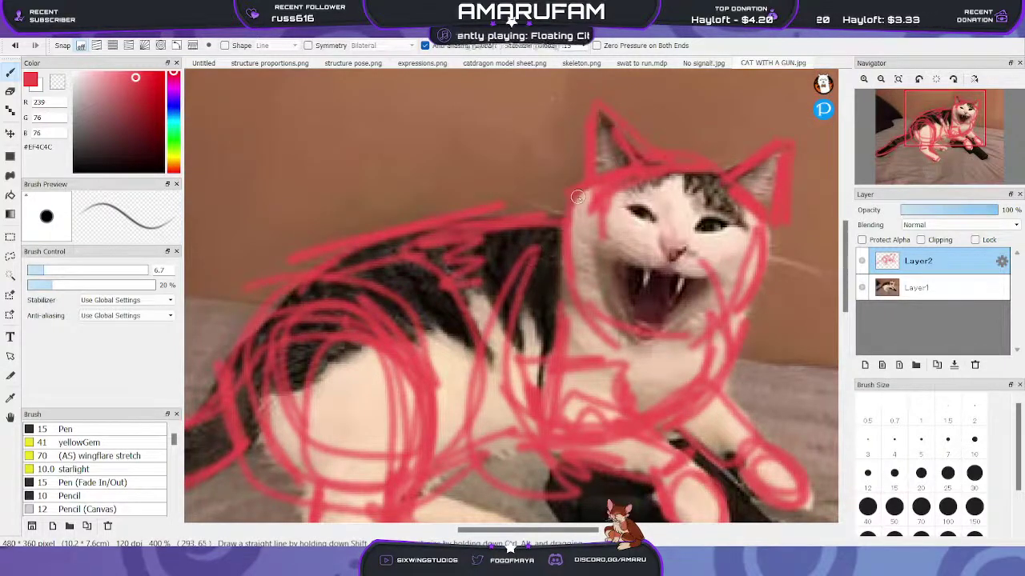
pyautogui.moveTo(578, 202); pyautogui.dragTo(756, 222)
pyautogui.hotkey('ctrl', 'z')
pyautogui.moveTo(583, 195); pyautogui.dragTo(774, 226)
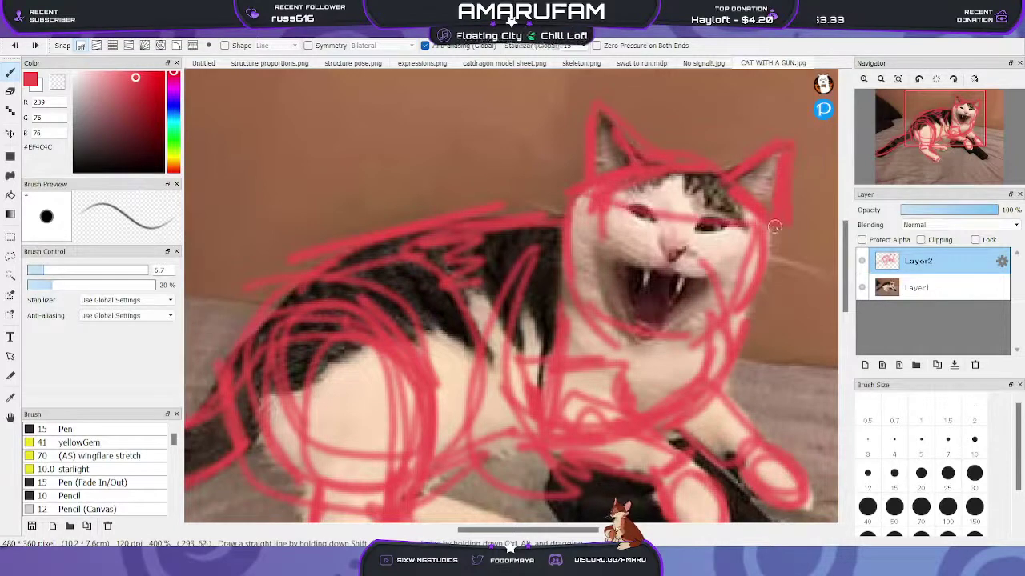
# Trace the muzzle and open mouth, and fill in the cat's eyes and nose in red
pyautogui.moveTo(606, 258)
pyautogui.mouseDown()
pyautogui.moveTo(691, 279)
pyautogui.moveTo(719, 276)
pyautogui.mouseUp()
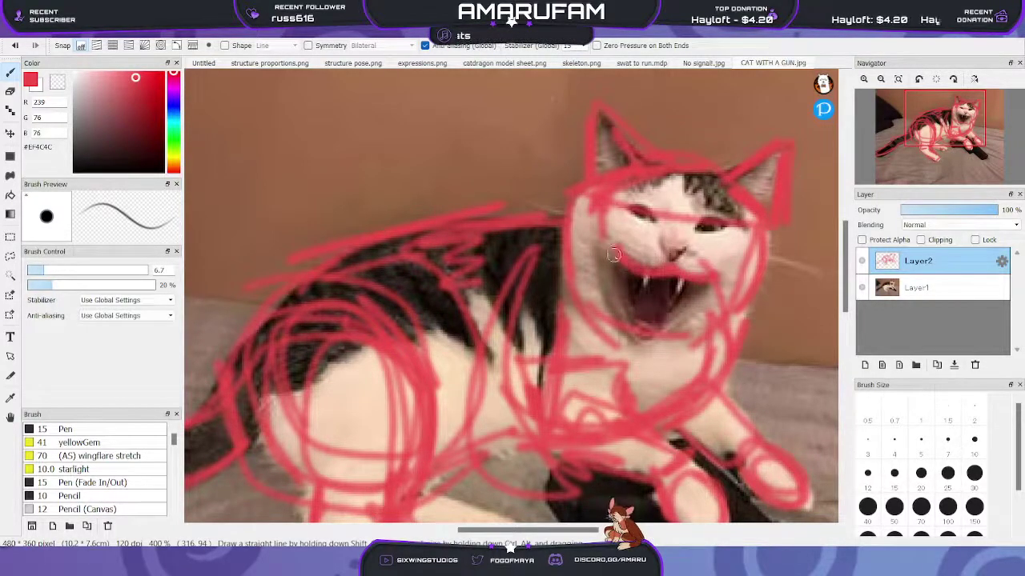
pyautogui.moveTo(614, 252)
pyautogui.mouseDown()
pyautogui.moveTo(625, 337)
pyautogui.moveTo(667, 322)
pyautogui.moveTo(693, 286)
pyautogui.mouseUp()
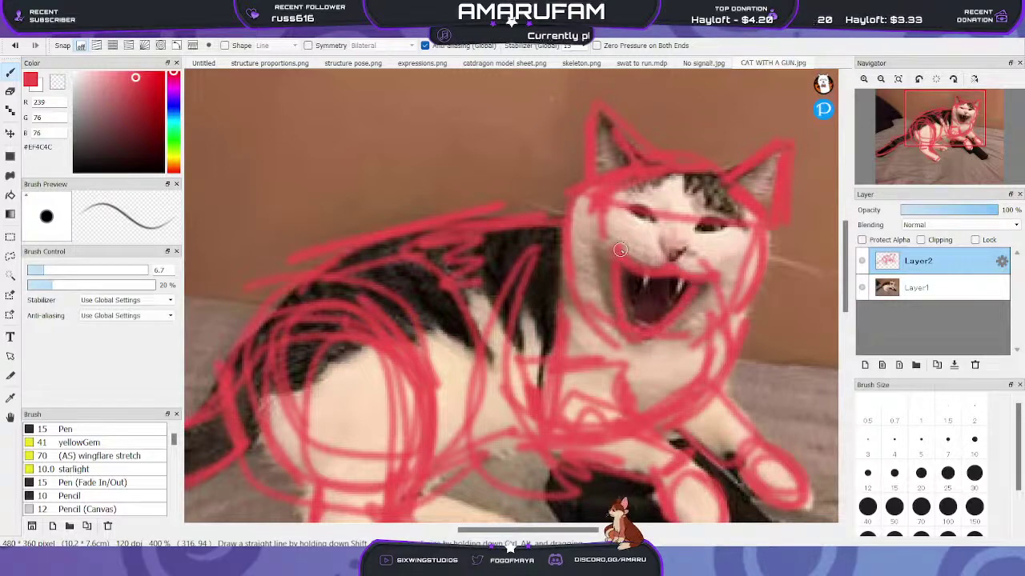
pyautogui.moveTo(655, 223); pyautogui.dragTo(650, 216)
pyautogui.moveTo(721, 226)
pyautogui.mouseDown()
pyautogui.moveTo(701, 228)
pyautogui.moveTo(709, 226)
pyautogui.mouseUp()
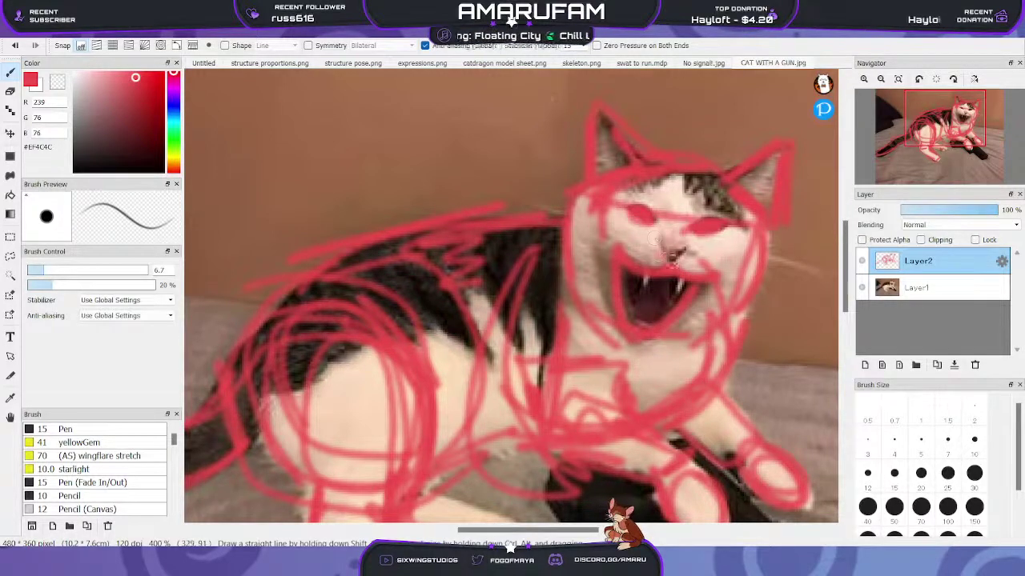
pyautogui.moveTo(658, 249)
pyautogui.mouseDown()
pyautogui.moveTo(666, 242)
pyautogui.moveTo(674, 246)
pyautogui.moveTo(658, 248)
pyautogui.moveTo(678, 253)
pyautogui.mouseUp()
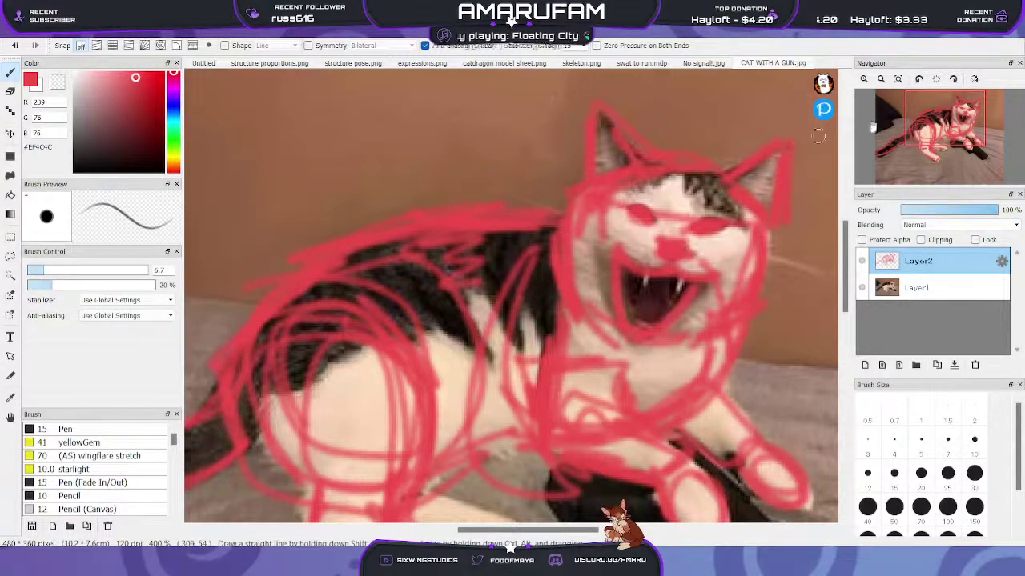
# Reinforce the near hind leg with heavier strokes along the thigh, the lower leg and the foot
pyautogui.moveTo(931, 124); pyautogui.dragTo(912, 138)
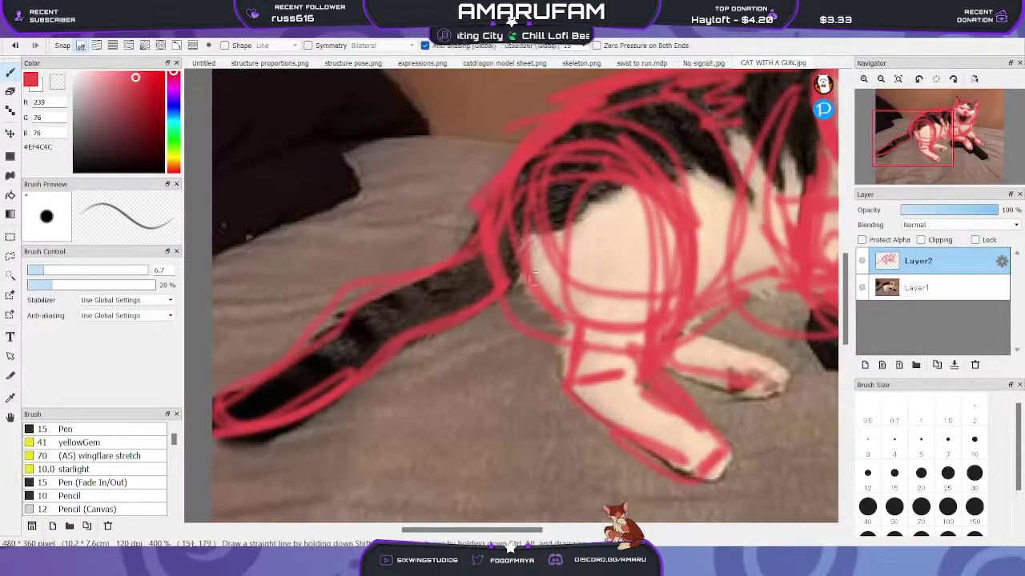
pyautogui.moveTo(532, 281)
pyautogui.mouseDown()
pyautogui.moveTo(585, 321)
pyautogui.moveTo(565, 375)
pyautogui.mouseUp()
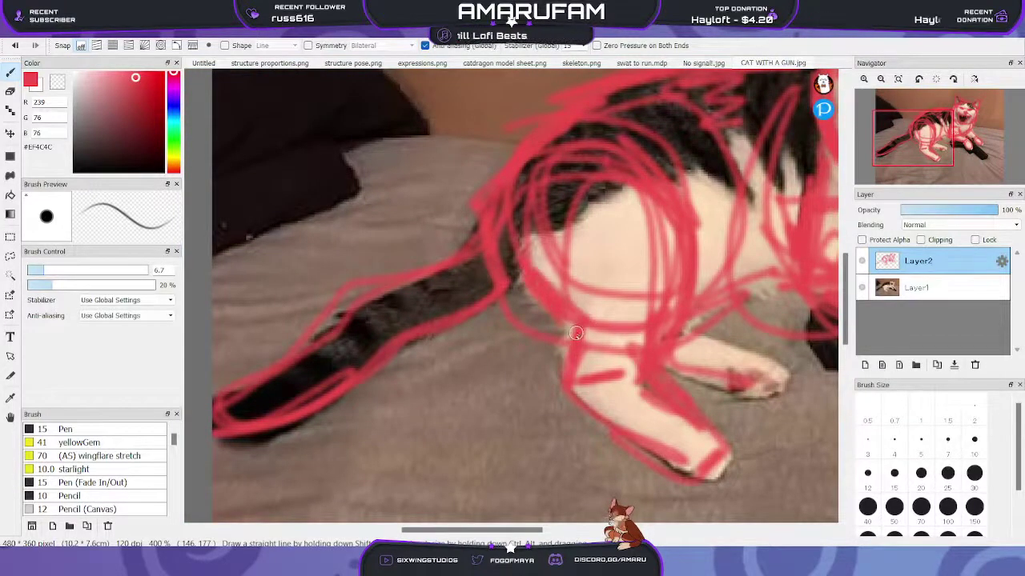
pyautogui.moveTo(579, 335); pyautogui.dragTo(567, 394)
pyautogui.moveTo(649, 365); pyautogui.dragTo(684, 286)
pyautogui.moveTo(664, 335)
pyautogui.mouseDown()
pyautogui.moveTo(690, 267)
pyautogui.moveTo(688, 164)
pyautogui.mouseUp()
pyautogui.moveTo(689, 164); pyautogui.dragTo(694, 268)
pyautogui.moveTo(659, 151)
pyautogui.mouseDown()
pyautogui.moveTo(695, 264)
pyautogui.moveTo(663, 350)
pyautogui.mouseUp()
pyautogui.moveTo(651, 398)
pyautogui.mouseDown()
pyautogui.moveTo(707, 428)
pyautogui.moveTo(737, 461)
pyautogui.mouseUp()
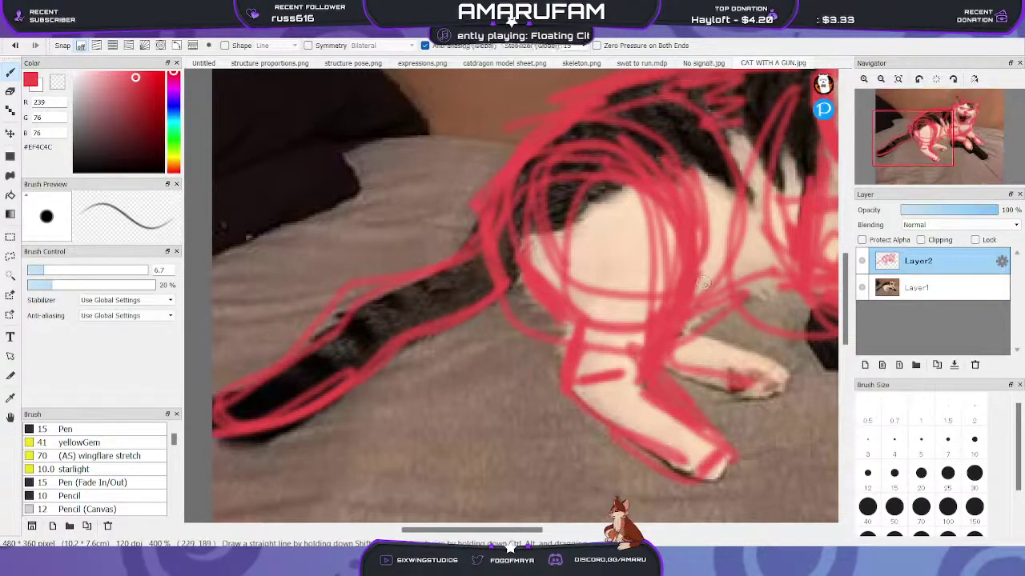
# Darken the top curve of the thigh oval and mark the ankle joint of the near hind leg
pyautogui.moveTo(890, 140)
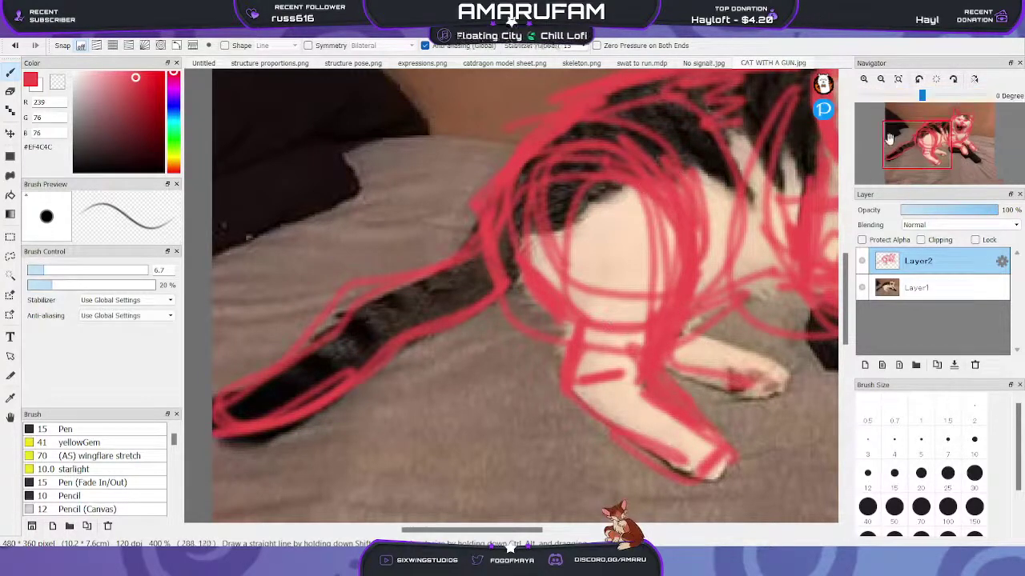
pyautogui.moveTo(944, 139); pyautogui.dragTo(926, 144)
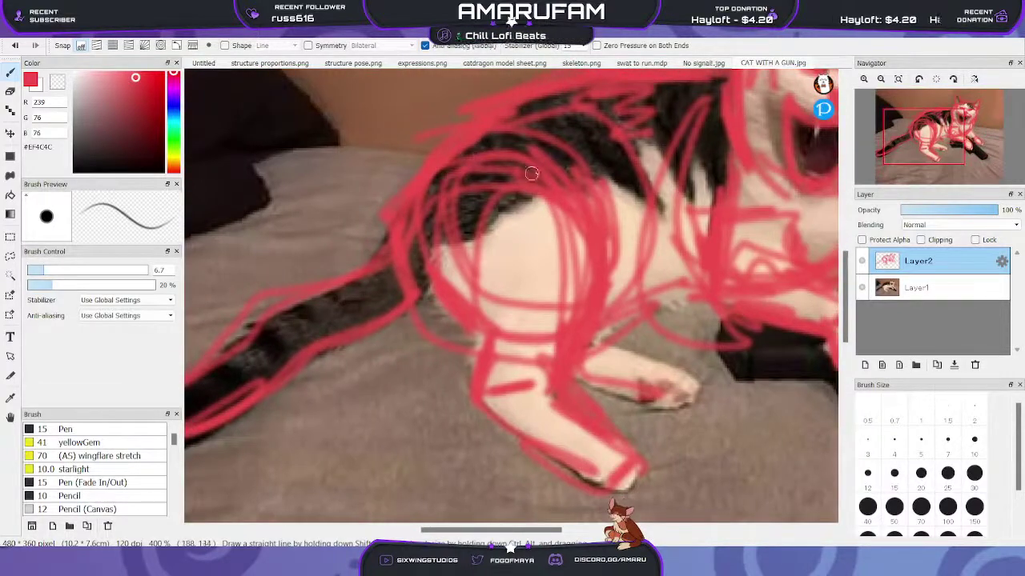
pyautogui.moveTo(538, 163); pyautogui.dragTo(465, 208)
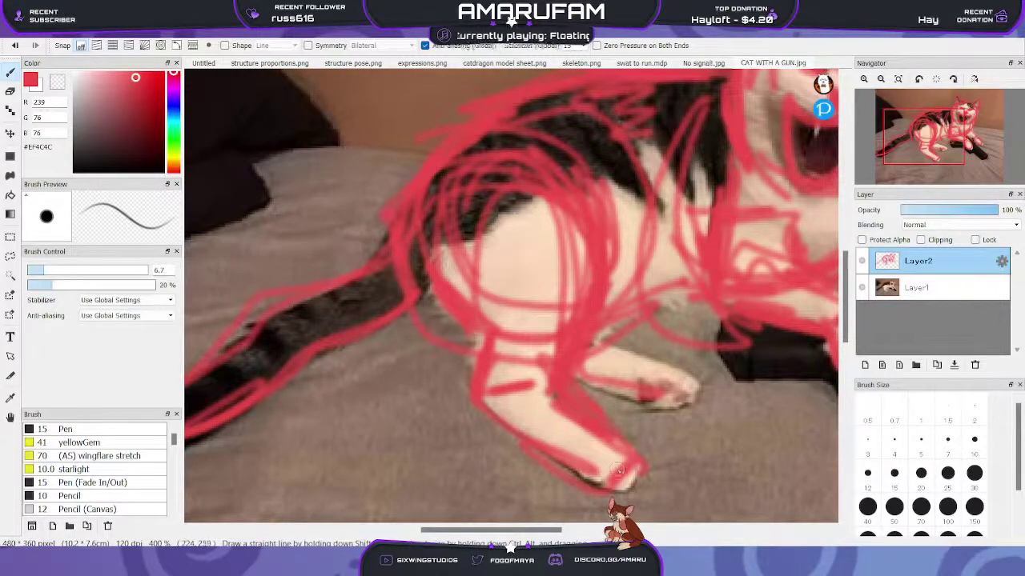
pyautogui.moveTo(482, 391)
pyautogui.mouseDown()
pyautogui.moveTo(542, 364)
pyautogui.moveTo(570, 370)
pyautogui.mouseUp()
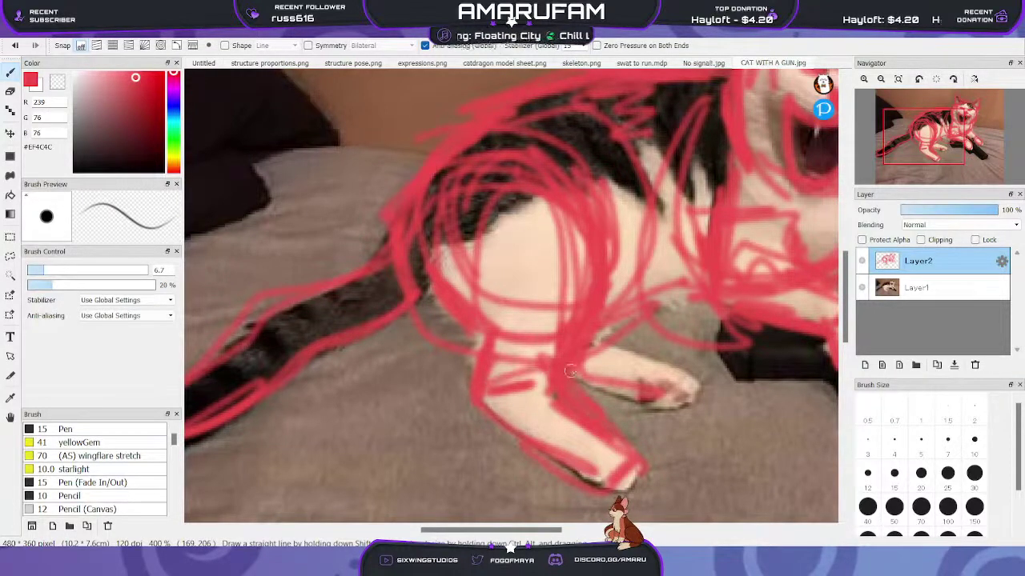
# Outline the far hind leg and its paw in red beneath the belly
pyautogui.moveTo(933, 128)
pyautogui.mouseDown()
pyautogui.moveTo(956, 114)
pyautogui.moveTo(954, 131)
pyautogui.mouseUp()
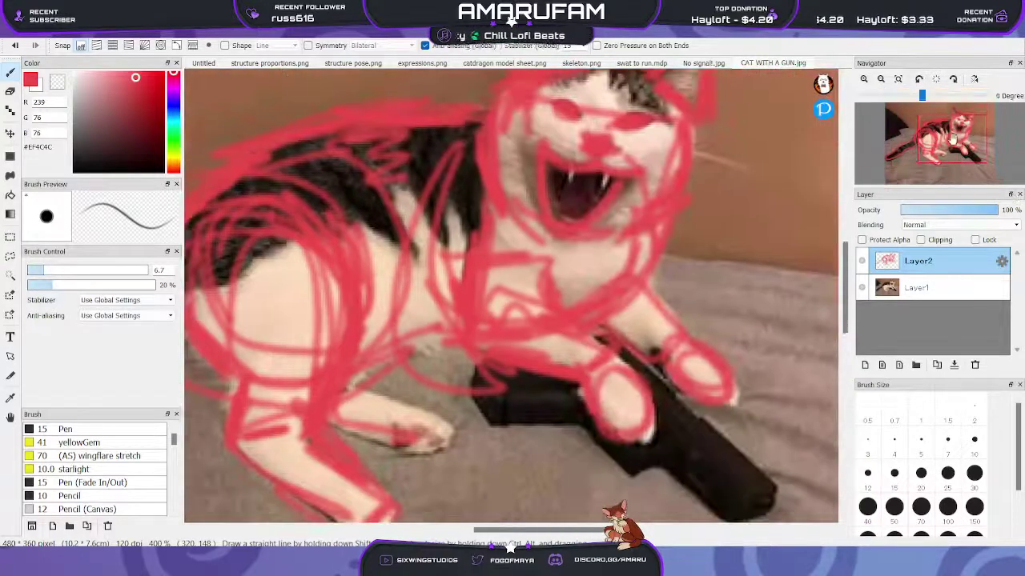
pyautogui.moveTo(393, 445)
pyautogui.mouseDown()
pyautogui.moveTo(439, 449)
pyautogui.moveTo(457, 432)
pyautogui.moveTo(429, 473)
pyautogui.mouseUp()
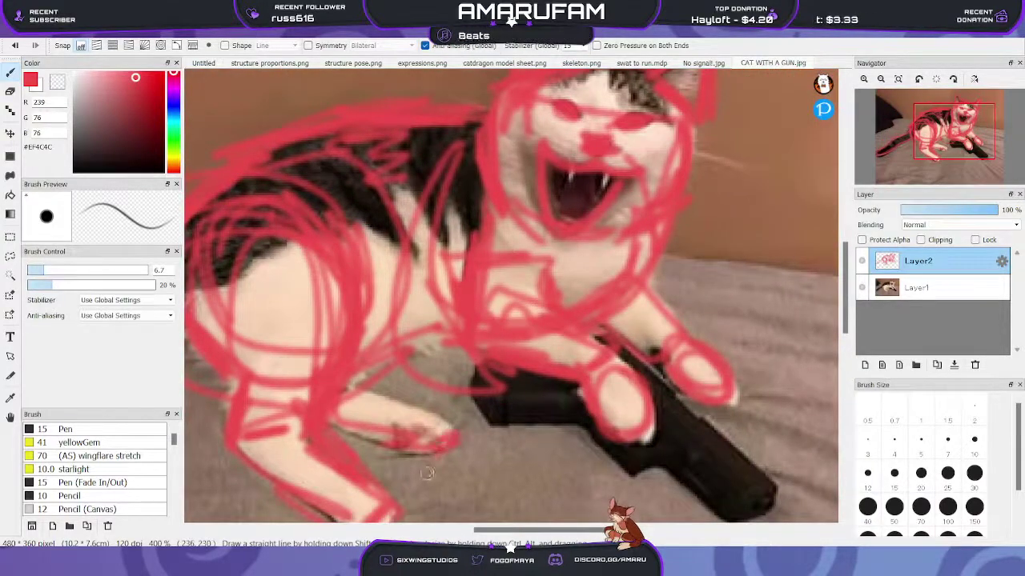
pyautogui.moveTo(444, 438)
pyautogui.mouseDown()
pyautogui.moveTo(419, 403)
pyautogui.moveTo(348, 396)
pyautogui.mouseUp()
pyautogui.moveTo(347, 358)
pyautogui.mouseDown()
pyautogui.moveTo(389, 350)
pyautogui.moveTo(331, 363)
pyautogui.mouseUp()
# Hide the cat photo on Layer1 to view the red construction sketch by itself
pyautogui.click(880, 79)
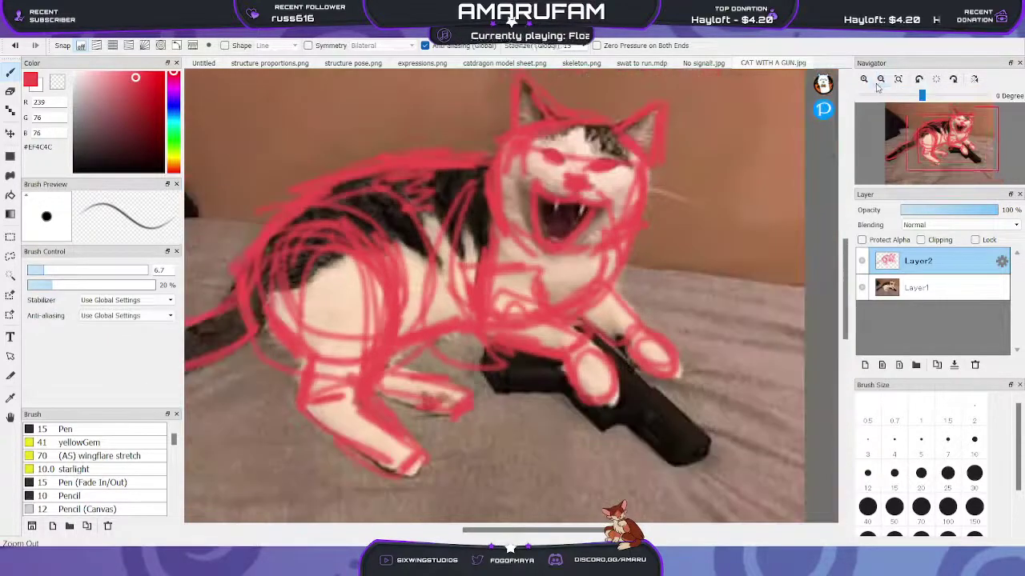
pyautogui.click(861, 288)
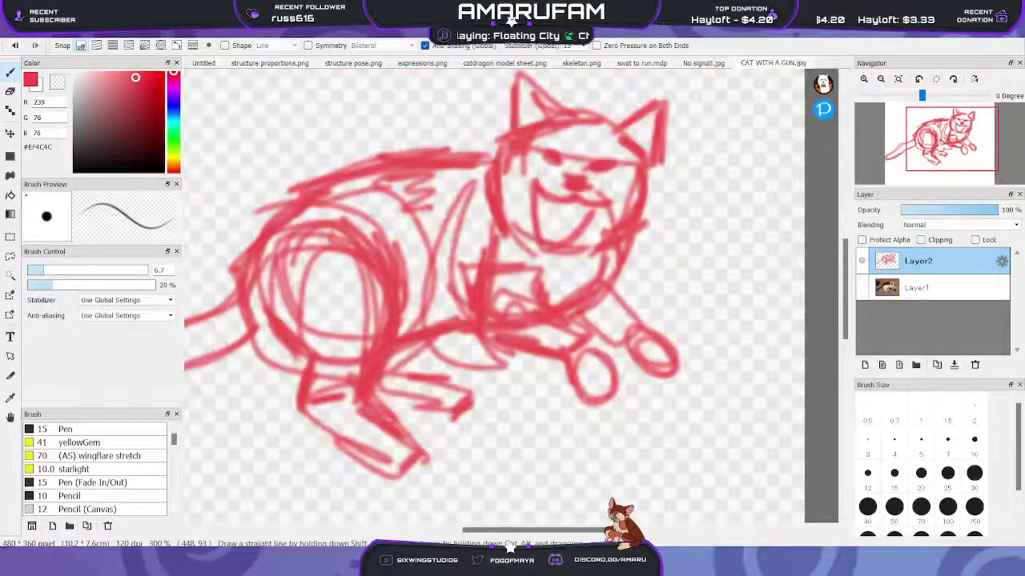
pyautogui.moveTo(941, 143); pyautogui.dragTo(942, 133)
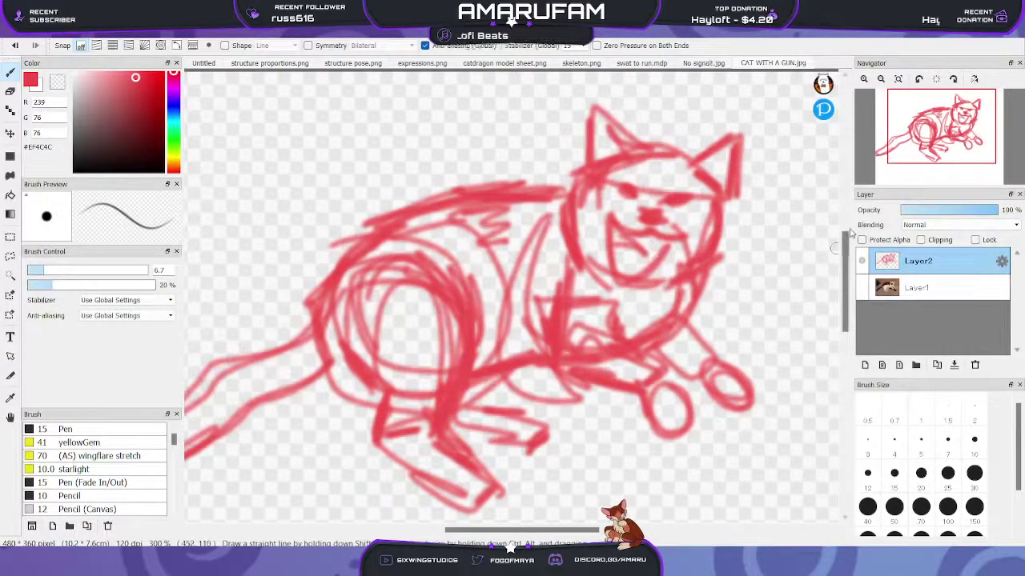
pyautogui.moveTo(884, 177)
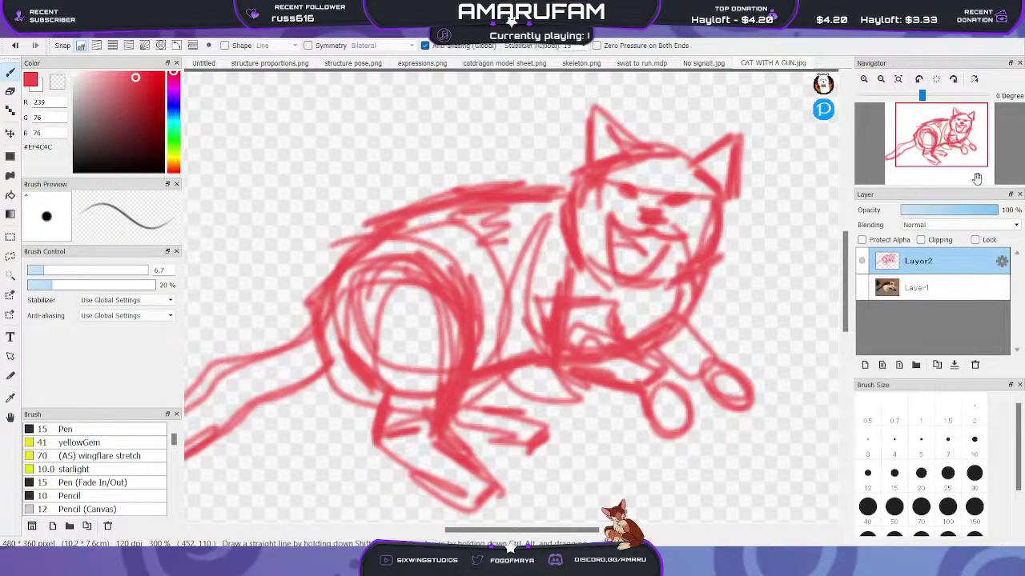
pyautogui.moveTo(949, 147)
pyautogui.mouseDown()
pyautogui.moveTo(906, 153)
pyautogui.moveTo(941, 134)
pyautogui.mouseUp()
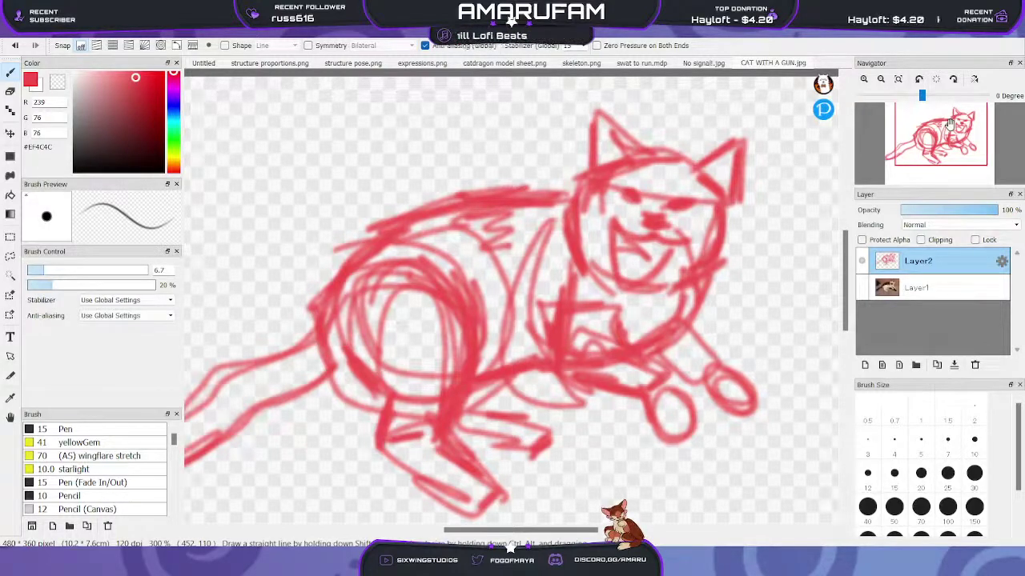
pyautogui.moveTo(950, 122)
pyautogui.mouseDown()
pyautogui.moveTo(924, 136)
pyautogui.moveTo(947, 136)
pyautogui.mouseUp()
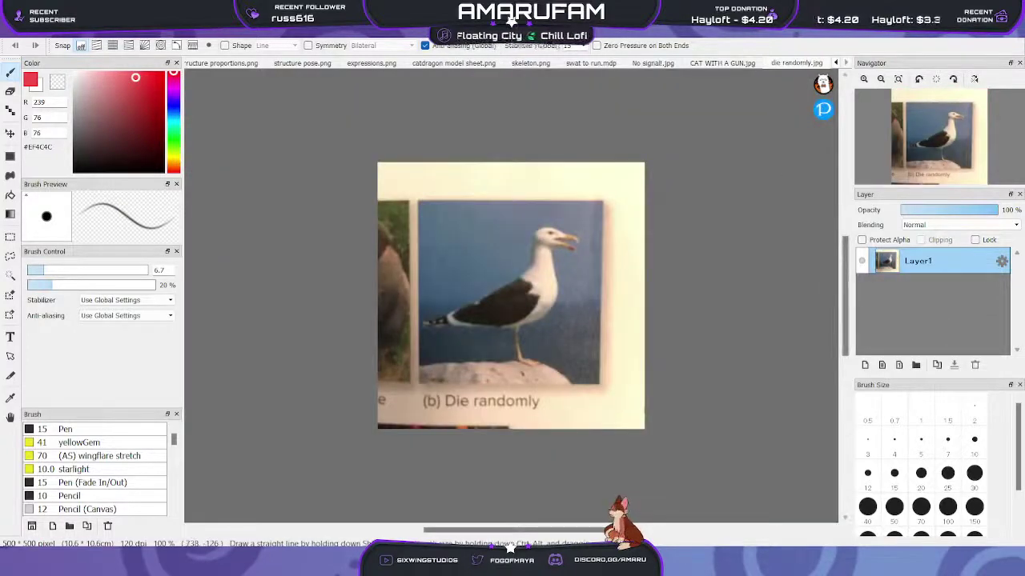
# Sketch the gull's head circle and open beak in red over the photo
pyautogui.click(864, 79)
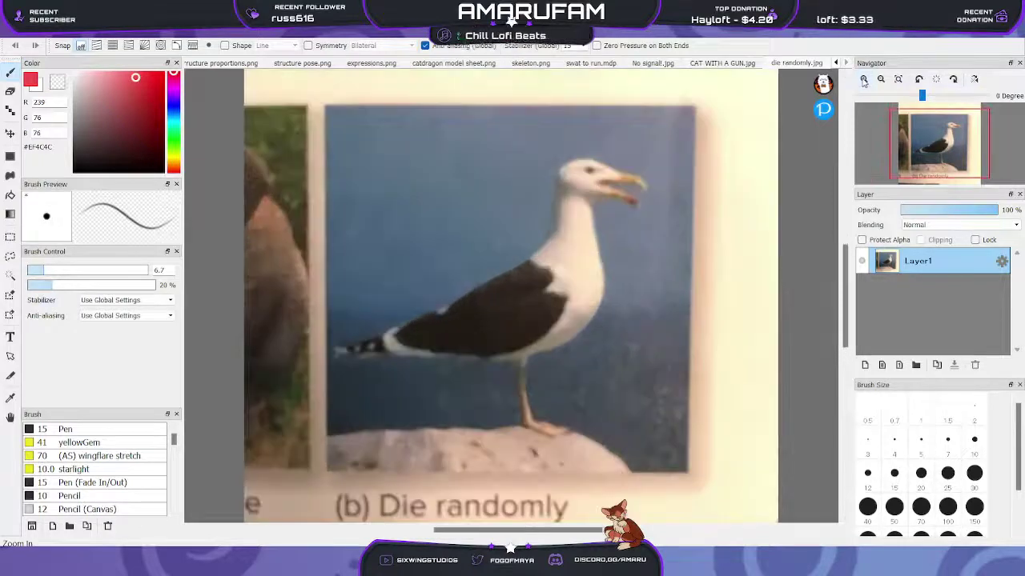
pyautogui.click(945, 159)
pyautogui.moveTo(945, 158); pyautogui.dragTo(943, 147)
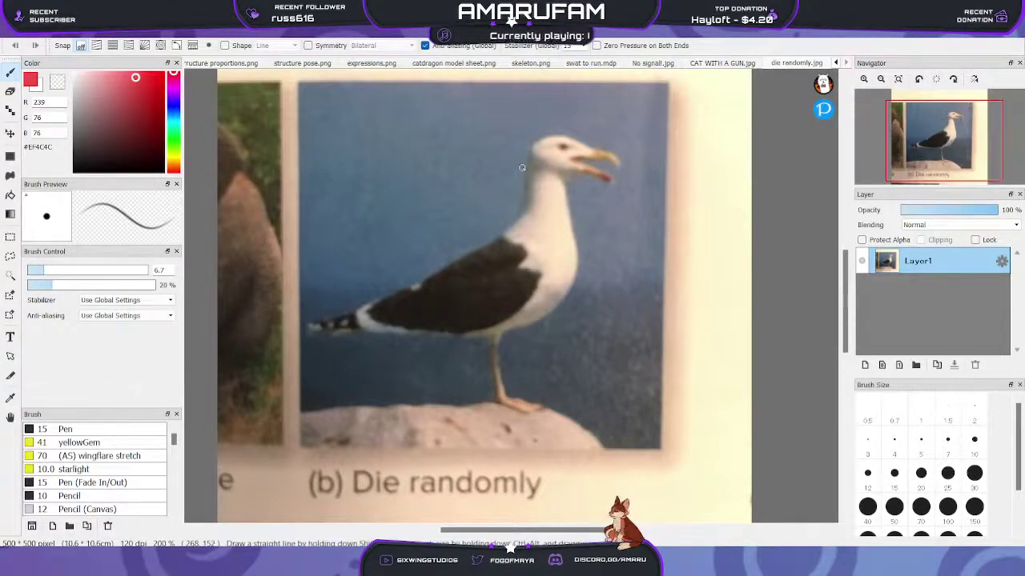
pyautogui.moveTo(949, 148)
pyautogui.mouseDown()
pyautogui.moveTo(971, 137)
pyautogui.moveTo(917, 166)
pyautogui.moveTo(973, 127)
pyautogui.moveTo(952, 131)
pyautogui.moveTo(944, 152)
pyautogui.moveTo(950, 130)
pyautogui.mouseUp()
pyautogui.click(863, 78)
pyautogui.click(863, 78)
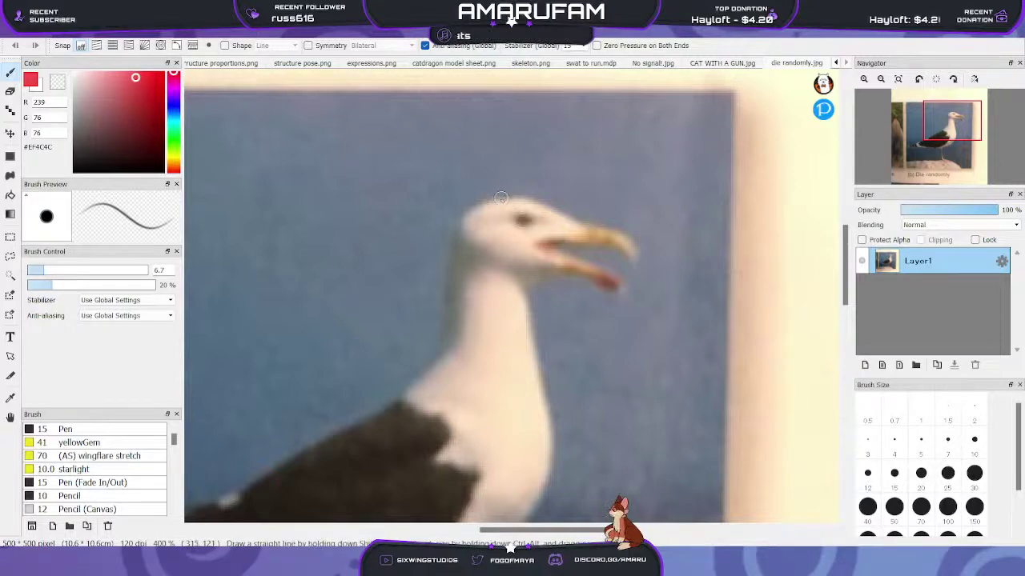
pyautogui.moveTo(500, 197)
pyautogui.mouseDown()
pyautogui.moveTo(522, 275)
pyautogui.moveTo(567, 266)
pyautogui.moveTo(557, 200)
pyautogui.moveTo(481, 211)
pyautogui.moveTo(478, 268)
pyautogui.moveTo(562, 265)
pyautogui.moveTo(572, 220)
pyautogui.moveTo(506, 198)
pyautogui.moveTo(470, 240)
pyautogui.moveTo(496, 264)
pyautogui.moveTo(549, 253)
pyautogui.moveTo(552, 219)
pyautogui.moveTo(482, 205)
pyautogui.moveTo(466, 252)
pyautogui.moveTo(552, 276)
pyautogui.moveTo(570, 230)
pyautogui.moveTo(558, 212)
pyautogui.moveTo(625, 249)
pyautogui.moveTo(589, 228)
pyautogui.moveTo(637, 243)
pyautogui.moveTo(574, 240)
pyautogui.moveTo(582, 269)
pyautogui.moveTo(572, 258)
pyautogui.moveTo(626, 282)
pyautogui.moveTo(549, 264)
pyautogui.moveTo(630, 253)
pyautogui.mouseUp()
# Outline the gull's teardrop-shaped body in red, from the tail tip along the back and around the chest and belly
pyautogui.moveTo(948, 128); pyautogui.dragTo(941, 145)
pyautogui.click(881, 79)
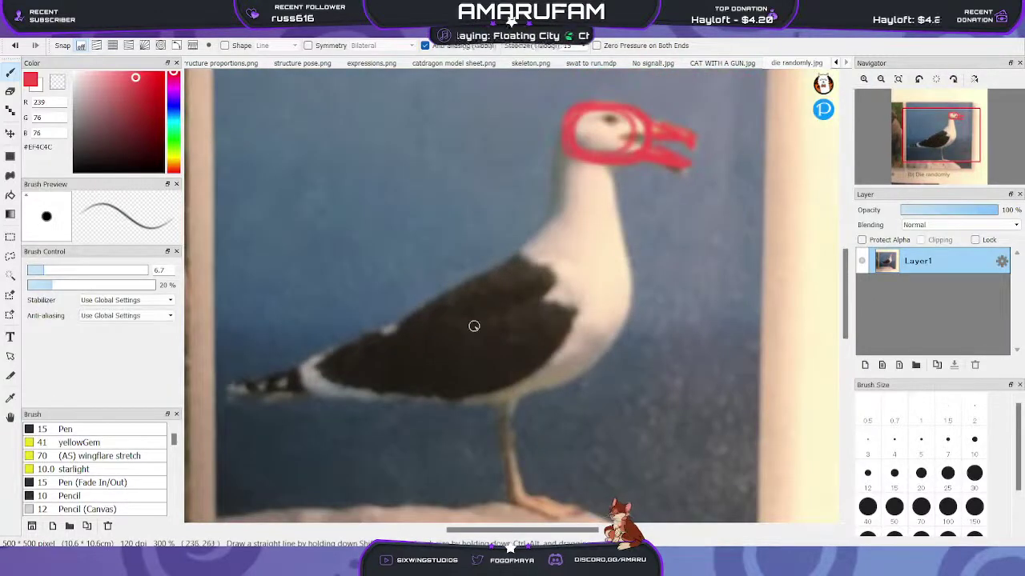
pyautogui.moveTo(232, 389)
pyautogui.mouseDown()
pyautogui.moveTo(410, 303)
pyautogui.moveTo(293, 357)
pyautogui.moveTo(586, 239)
pyautogui.moveTo(572, 241)
pyautogui.moveTo(628, 320)
pyautogui.moveTo(595, 393)
pyautogui.moveTo(612, 375)
pyautogui.moveTo(567, 381)
pyautogui.moveTo(612, 341)
pyautogui.moveTo(560, 394)
pyautogui.moveTo(586, 376)
pyautogui.moveTo(468, 408)
pyautogui.moveTo(281, 406)
pyautogui.moveTo(232, 392)
pyautogui.moveTo(473, 388)
pyautogui.mouseUp()
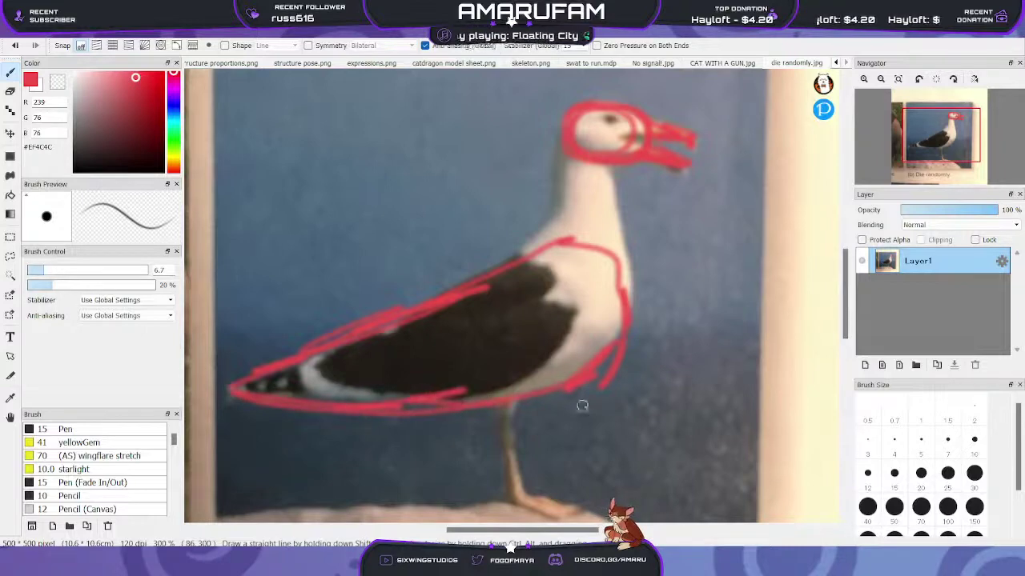
pyautogui.moveTo(574, 405); pyautogui.dragTo(412, 410)
pyautogui.moveTo(603, 346); pyautogui.dragTo(526, 393)
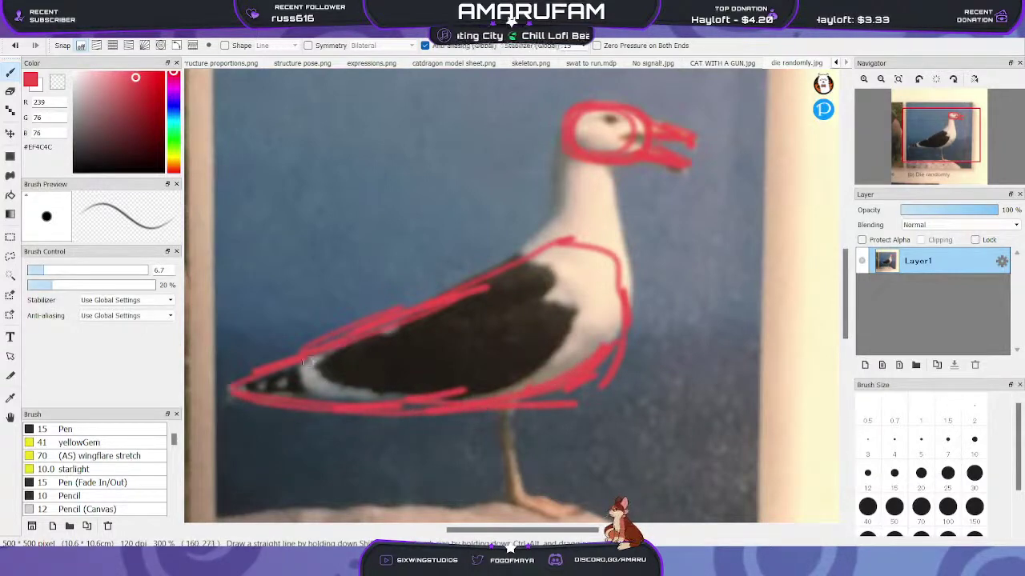
# Draw an oval for the gull's folded wing and add the back and front neck lines between head and body
pyautogui.moveTo(302, 361)
pyautogui.mouseDown()
pyautogui.moveTo(414, 397)
pyautogui.moveTo(351, 399)
pyautogui.moveTo(559, 363)
pyautogui.moveTo(458, 390)
pyautogui.moveTo(563, 325)
pyautogui.moveTo(521, 374)
pyautogui.moveTo(556, 311)
pyautogui.moveTo(516, 270)
pyautogui.moveTo(555, 344)
pyautogui.moveTo(510, 374)
pyautogui.moveTo(527, 292)
pyautogui.moveTo(471, 295)
pyautogui.moveTo(535, 281)
pyautogui.moveTo(562, 336)
pyautogui.moveTo(489, 384)
pyautogui.moveTo(389, 401)
pyautogui.mouseUp()
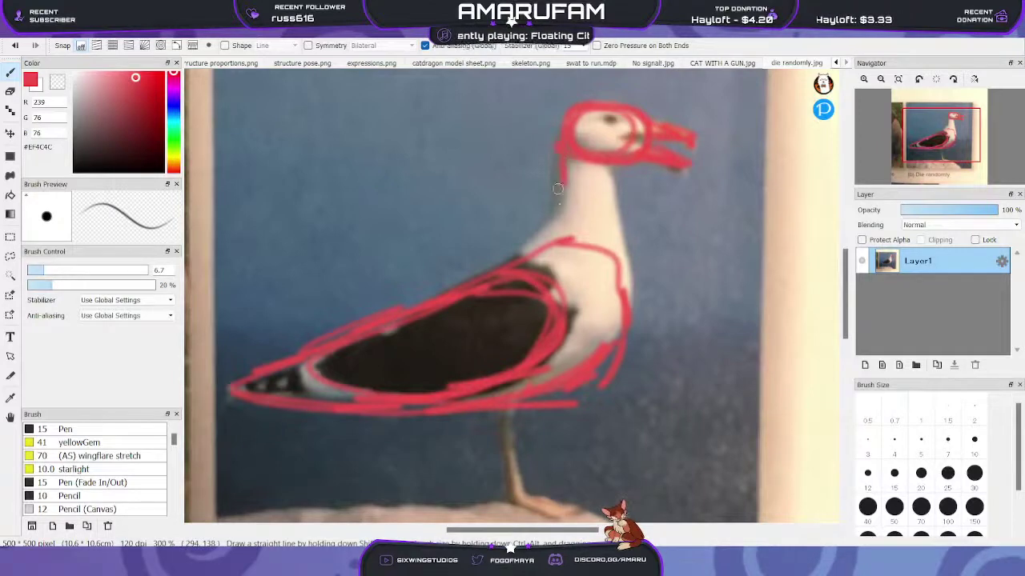
pyautogui.moveTo(558, 188)
pyautogui.mouseDown()
pyautogui.moveTo(556, 153)
pyautogui.moveTo(549, 218)
pyautogui.moveTo(516, 274)
pyautogui.moveTo(539, 238)
pyautogui.moveTo(552, 140)
pyautogui.mouseUp()
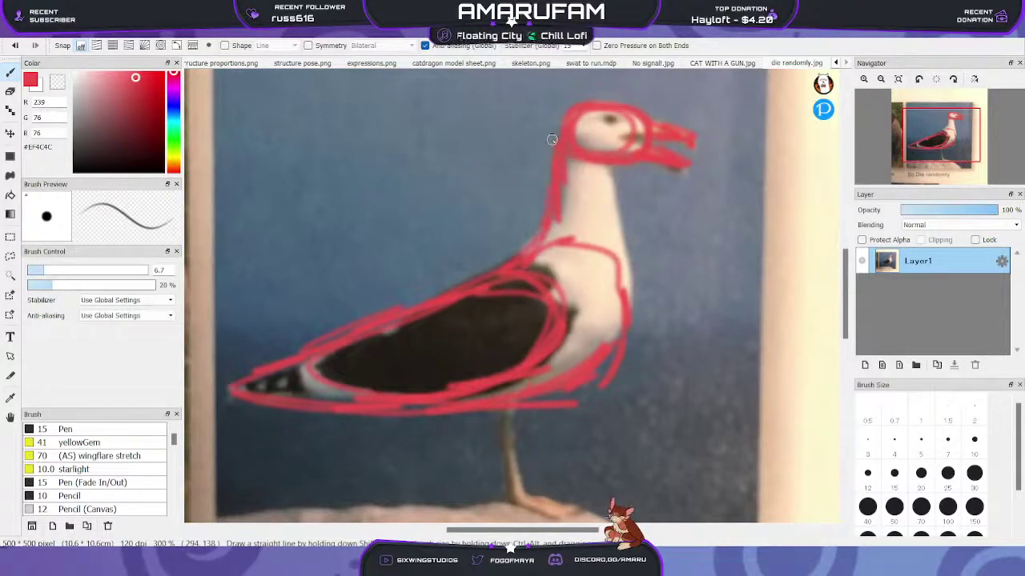
pyautogui.moveTo(617, 183)
pyautogui.mouseDown()
pyautogui.moveTo(641, 313)
pyautogui.moveTo(630, 324)
pyautogui.moveTo(612, 160)
pyautogui.mouseUp()
# Sketch the gull's visible leg and webbed foot in red, with a small joint circle under the belly
pyautogui.moveTo(941, 144); pyautogui.dragTo(941, 159)
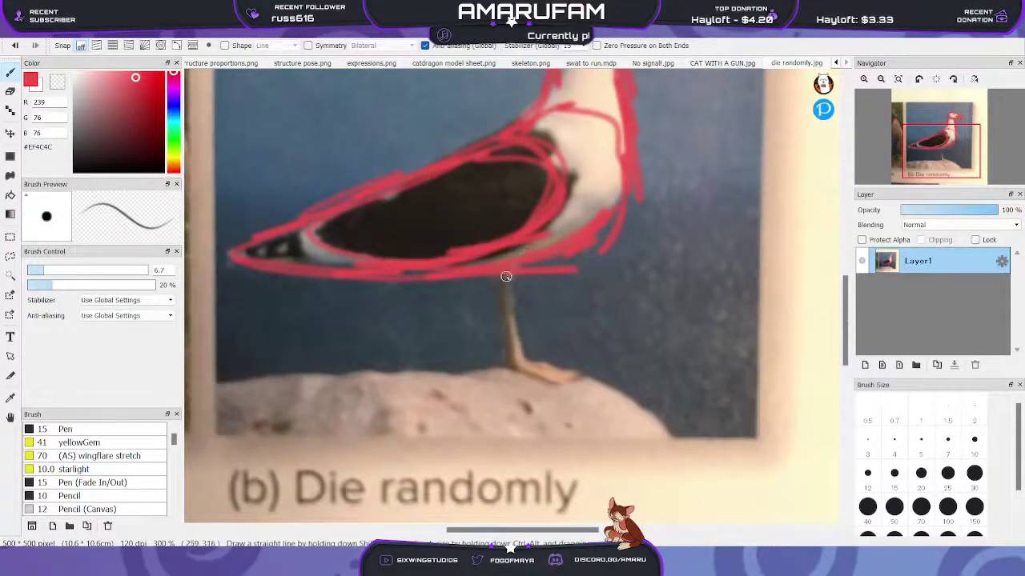
pyautogui.moveTo(504, 280)
pyautogui.mouseDown()
pyautogui.moveTo(519, 380)
pyautogui.moveTo(556, 391)
pyautogui.moveTo(574, 377)
pyautogui.moveTo(519, 368)
pyautogui.moveTo(499, 297)
pyautogui.moveTo(509, 313)
pyautogui.moveTo(512, 272)
pyautogui.moveTo(498, 285)
pyautogui.mouseUp()
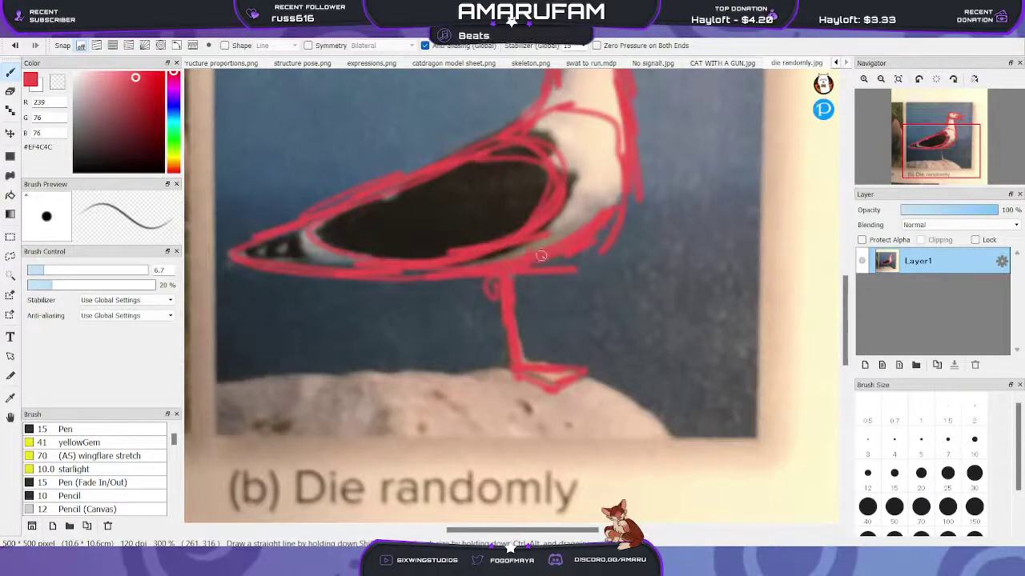
pyautogui.moveTo(209, 245)
pyautogui.mouseDown()
pyautogui.moveTo(255, 241)
pyautogui.moveTo(216, 250)
pyautogui.moveTo(299, 269)
pyautogui.mouseUp()
pyautogui.scroll(6, 440, 264)
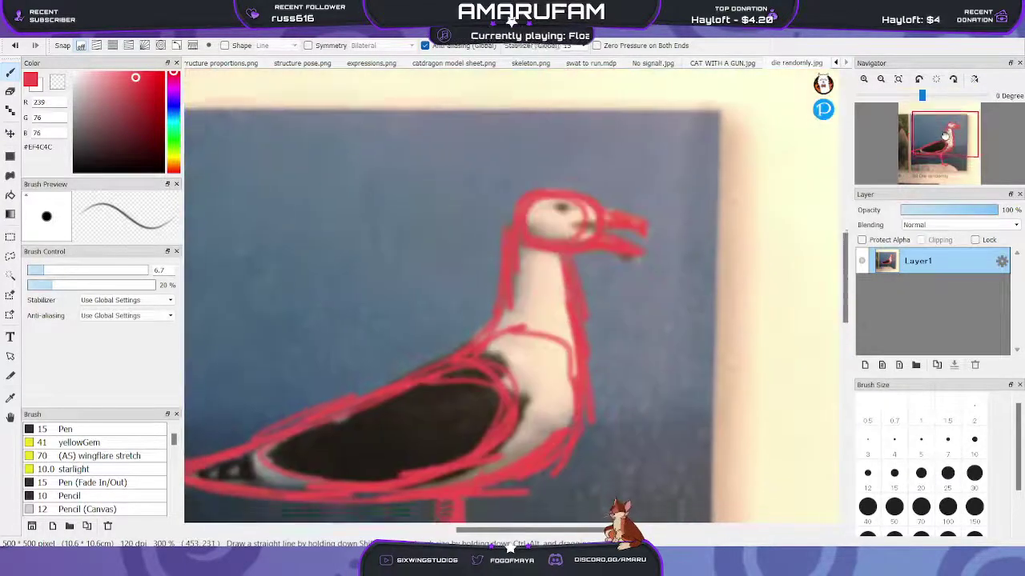
# Add the gull's second leg and foot in red behind the first one, standing on the rock
pyautogui.moveTo(552, 240)
pyautogui.mouseDown()
pyautogui.moveTo(562, 238)
pyautogui.moveTo(554, 243)
pyautogui.mouseUp()
pyautogui.moveTo(928, 158); pyautogui.dragTo(919, 175)
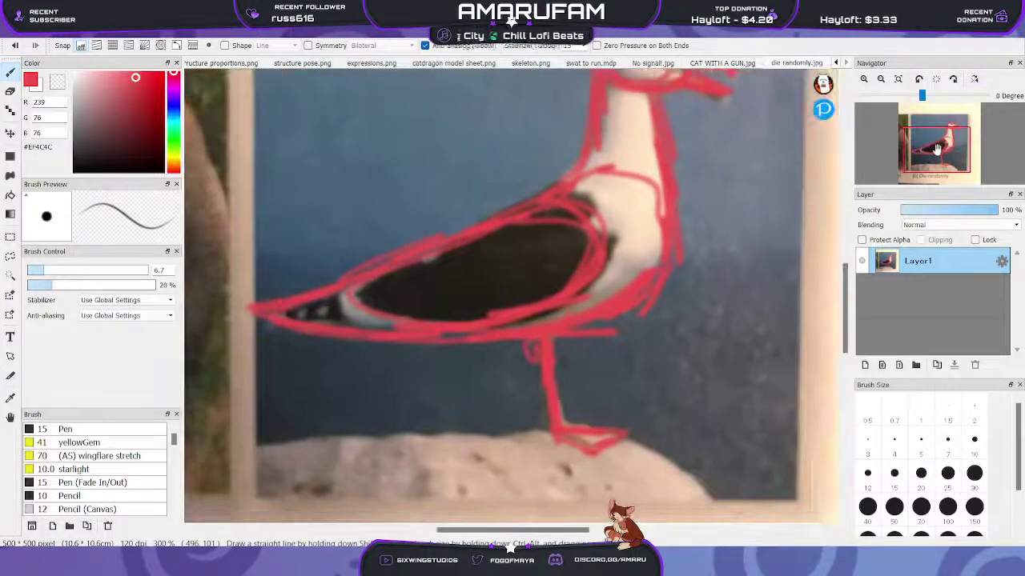
pyautogui.moveTo(560, 220)
pyautogui.mouseDown()
pyautogui.moveTo(601, 231)
pyautogui.moveTo(594, 206)
pyautogui.moveTo(600, 265)
pyautogui.moveTo(536, 298)
pyautogui.moveTo(564, 290)
pyautogui.mouseUp()
pyautogui.moveTo(937, 154)
pyautogui.mouseDown()
pyautogui.moveTo(945, 151)
pyautogui.moveTo(935, 165)
pyautogui.mouseUp()
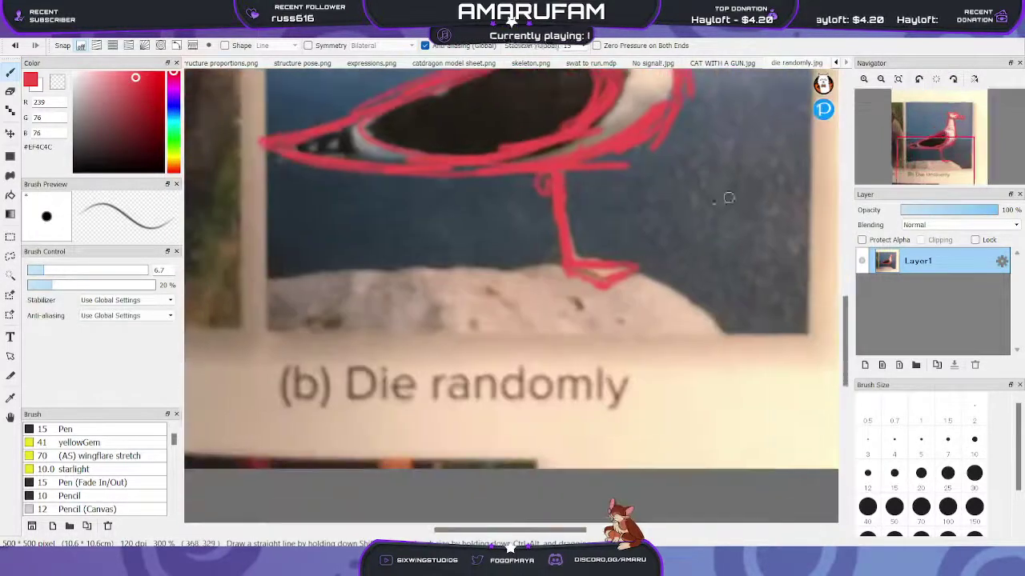
pyautogui.moveTo(513, 182)
pyautogui.mouseDown()
pyautogui.moveTo(521, 286)
pyautogui.moveTo(535, 288)
pyautogui.moveTo(537, 305)
pyautogui.moveTo(580, 277)
pyautogui.moveTo(513, 264)
pyautogui.moveTo(558, 278)
pyautogui.mouseUp()
pyautogui.moveTo(533, 226); pyautogui.dragTo(522, 250)
pyautogui.moveTo(519, 192); pyautogui.dragTo(522, 260)
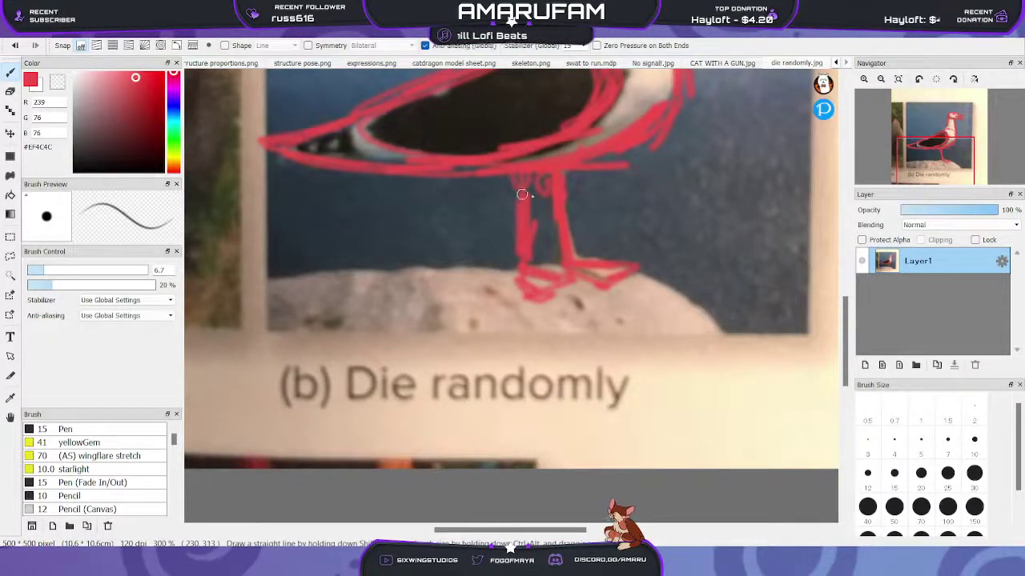
pyautogui.moveTo(937, 157)
pyautogui.mouseDown()
pyautogui.moveTo(936, 147)
pyautogui.moveTo(952, 148)
pyautogui.mouseUp()
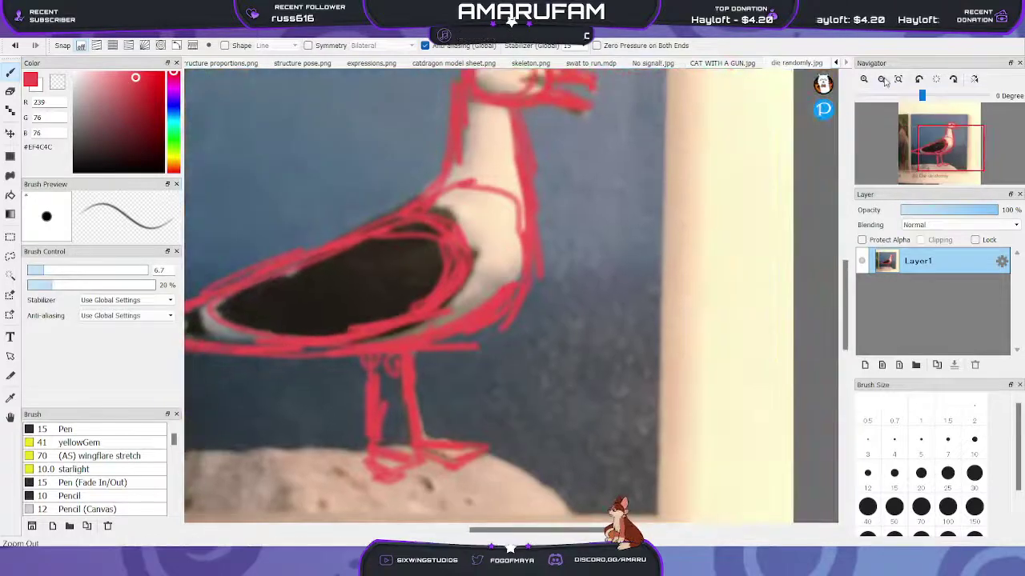
pyautogui.click(881, 79)
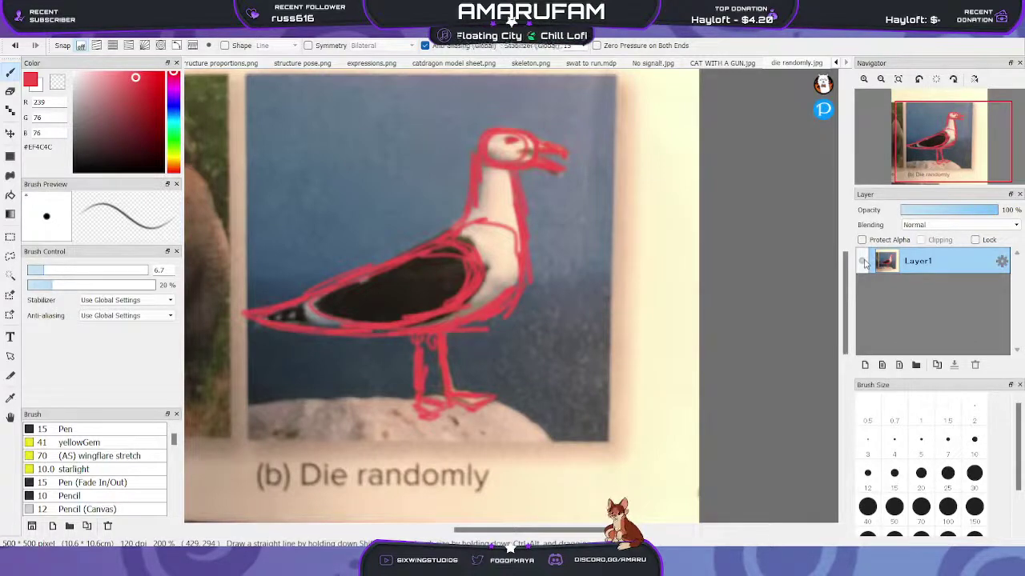
pyautogui.scroll(2, 943, 144)
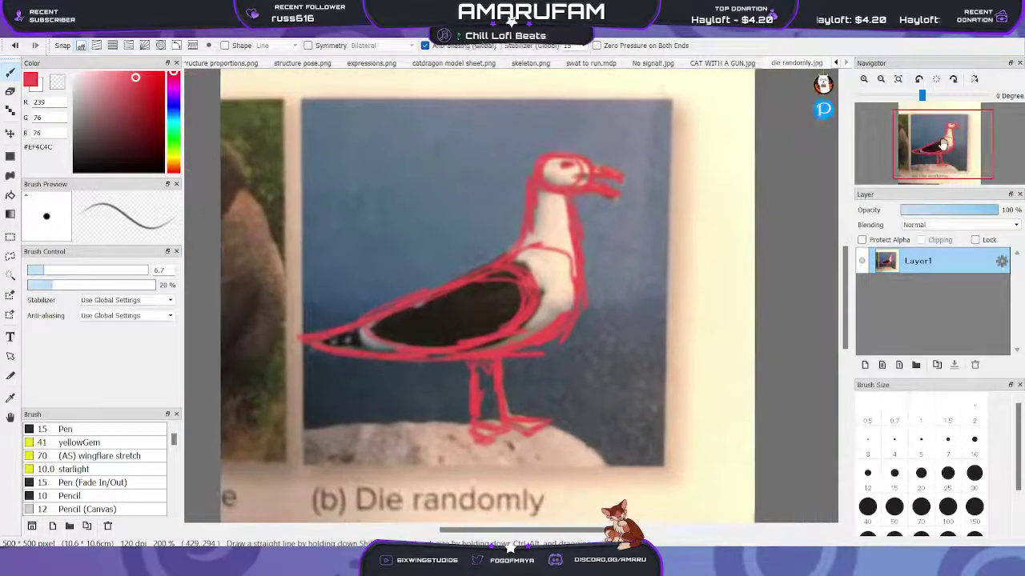
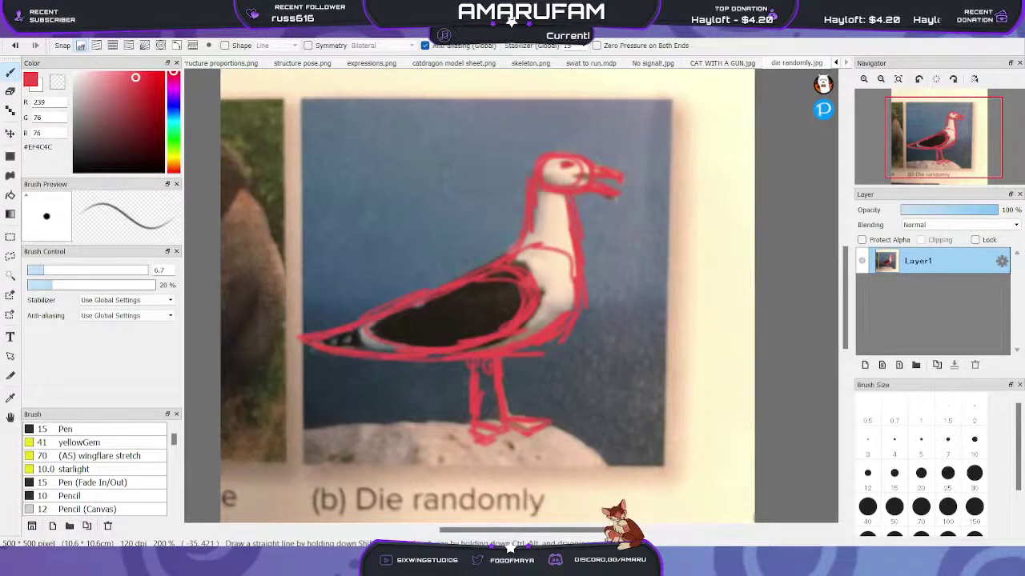
# Bring the flying bird photo into a new canvas and add a blank layer above it for sketching
pyautogui.click(65, 58)
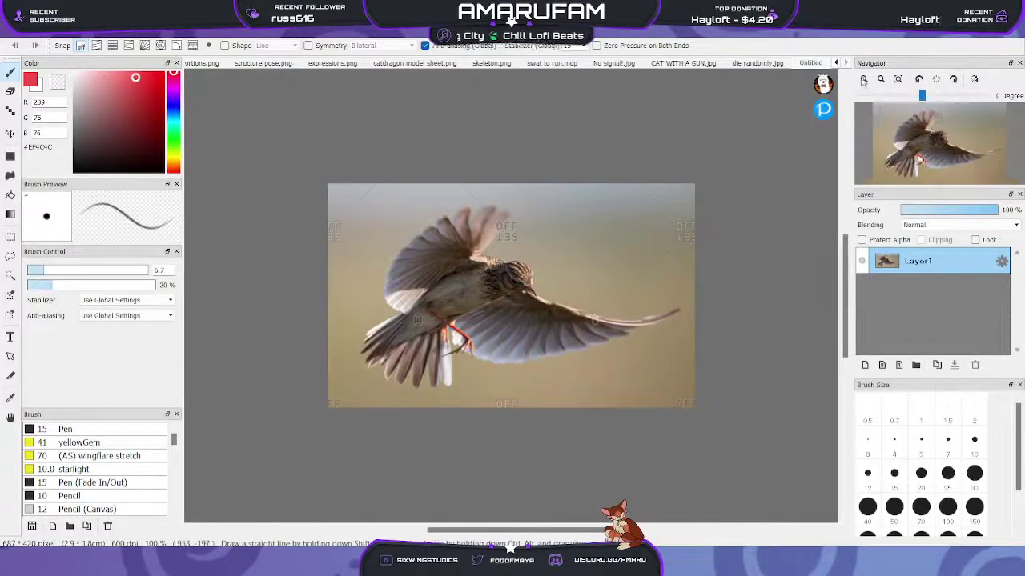
pyautogui.click(864, 78)
pyautogui.click(863, 79)
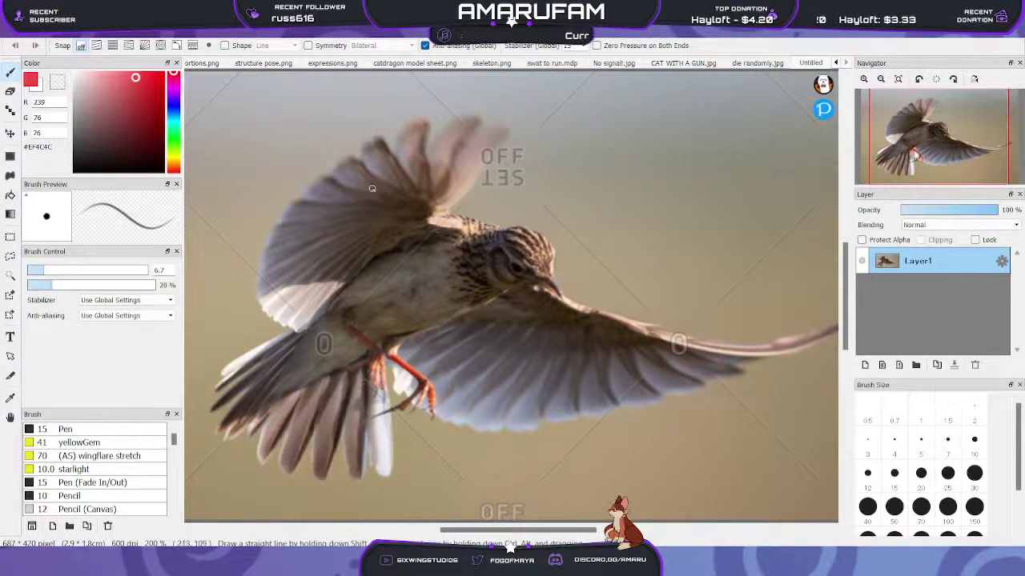
pyautogui.click(865, 365)
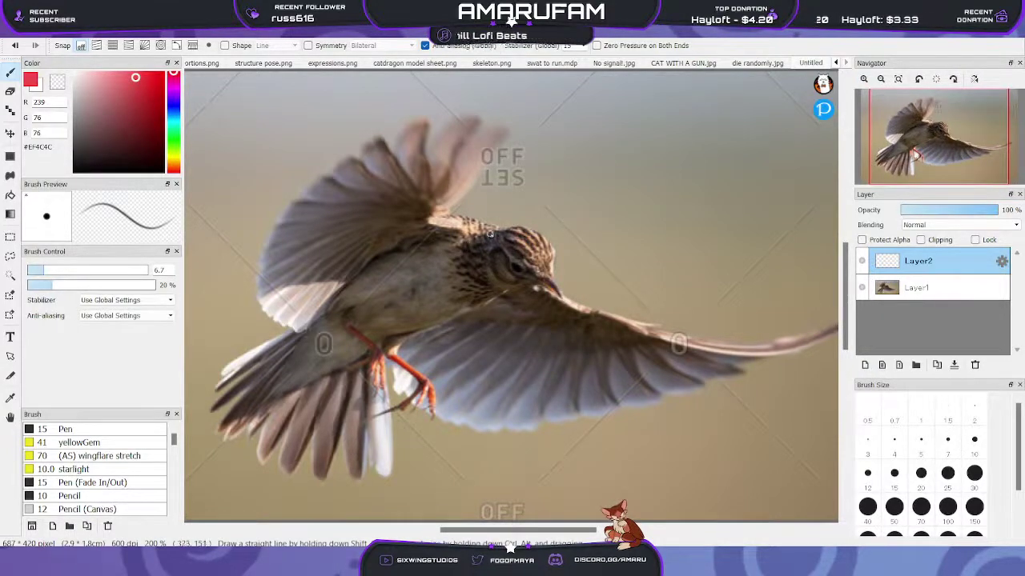
# Sketch the flying bird's head circle and beak in red, and draw its body outline with an inner oval
pyautogui.moveTo(513, 233)
pyautogui.mouseDown()
pyautogui.moveTo(502, 274)
pyautogui.moveTo(543, 271)
pyautogui.moveTo(553, 253)
pyautogui.moveTo(509, 234)
pyautogui.moveTo(497, 274)
pyautogui.moveTo(533, 219)
pyautogui.moveTo(492, 256)
pyautogui.moveTo(502, 281)
pyautogui.moveTo(564, 299)
pyautogui.mouseUp()
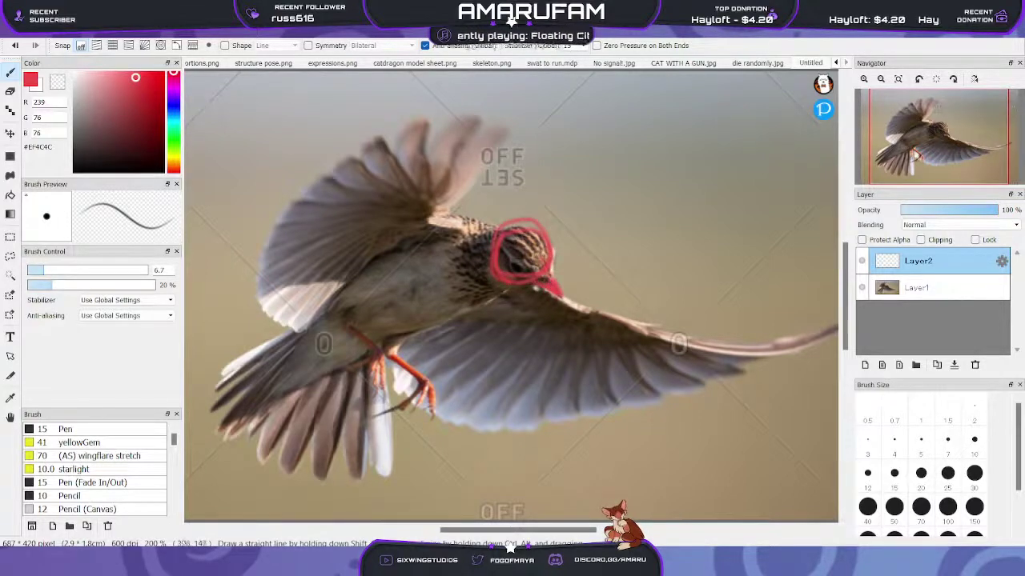
pyautogui.moveTo(501, 228)
pyautogui.mouseDown()
pyautogui.moveTo(441, 228)
pyautogui.moveTo(333, 261)
pyautogui.moveTo(371, 248)
pyautogui.moveTo(297, 362)
pyautogui.moveTo(412, 360)
pyautogui.moveTo(389, 346)
pyautogui.moveTo(465, 312)
pyautogui.moveTo(473, 276)
pyautogui.moveTo(408, 250)
pyautogui.moveTo(354, 308)
pyautogui.moveTo(354, 282)
pyautogui.moveTo(444, 249)
pyautogui.moveTo(466, 317)
pyautogui.moveTo(311, 361)
pyautogui.moveTo(446, 246)
pyautogui.mouseUp()
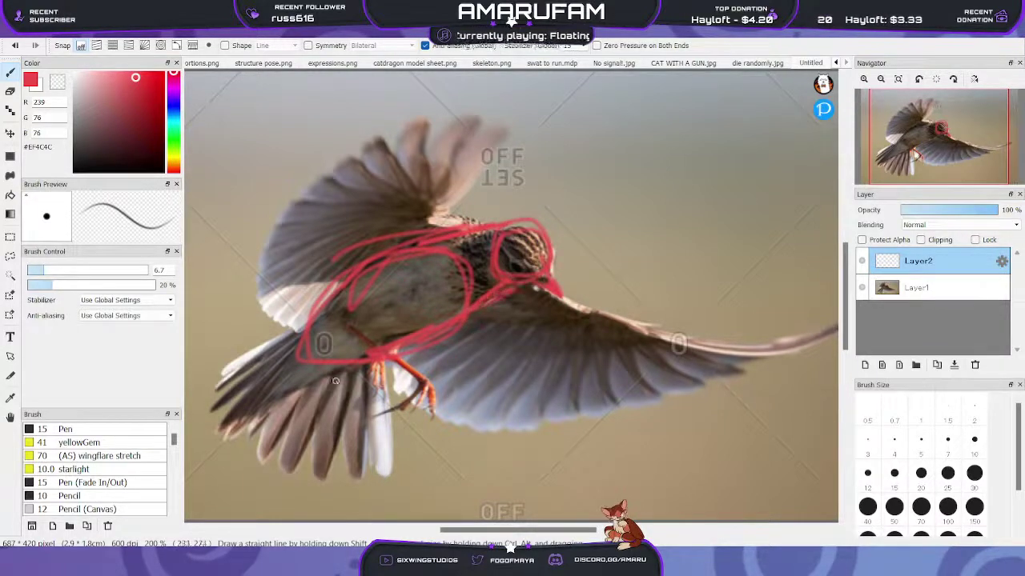
# Draw the flying bird's legs in red and reinforce its back line from the rump up to the head
pyautogui.moveTo(376, 350)
pyautogui.mouseDown()
pyautogui.moveTo(429, 379)
pyautogui.moveTo(403, 403)
pyautogui.moveTo(432, 381)
pyautogui.moveTo(416, 401)
pyautogui.mouseUp()
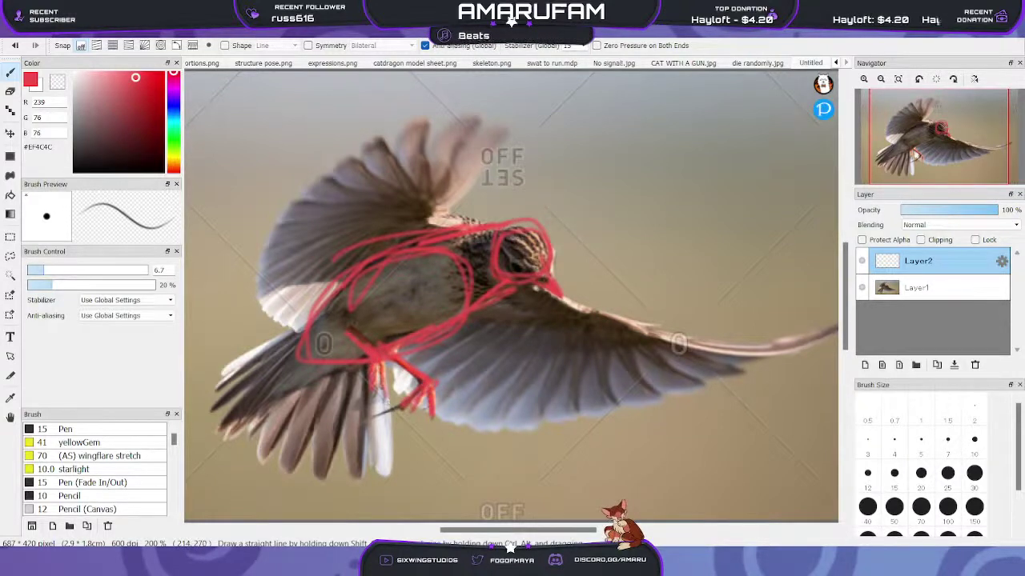
pyautogui.moveTo(312, 327)
pyautogui.mouseDown()
pyautogui.moveTo(352, 264)
pyautogui.moveTo(404, 239)
pyautogui.mouseUp()
pyautogui.moveTo(325, 293)
pyautogui.mouseDown()
pyautogui.moveTo(405, 241)
pyautogui.moveTo(453, 236)
pyautogui.mouseUp()
pyautogui.moveTo(512, 226)
pyautogui.mouseDown()
pyautogui.moveTo(532, 227)
pyautogui.moveTo(544, 244)
pyautogui.mouseUp()
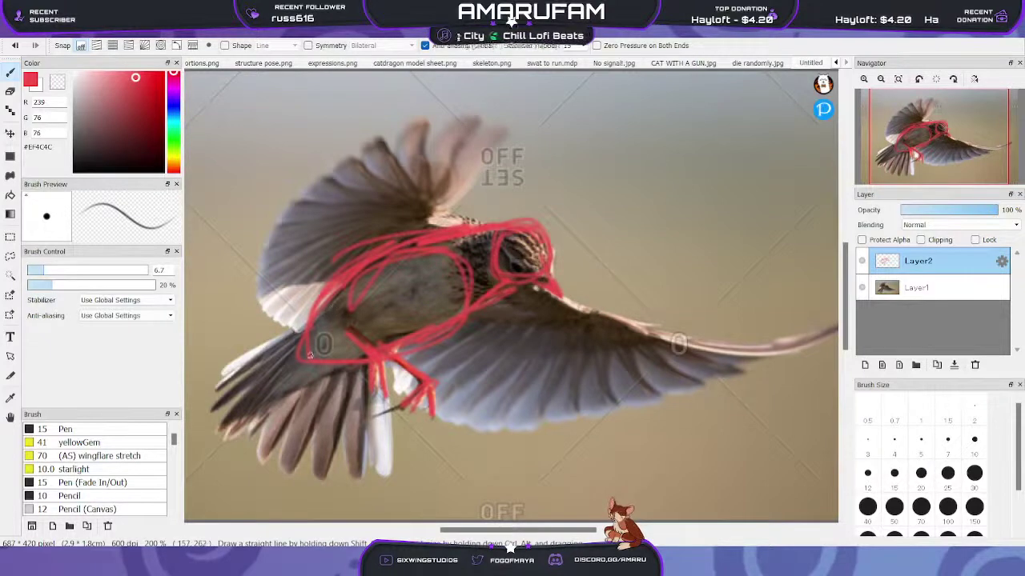
# Draw the fanned tail with its feather lines and outline the outstretched wing's upper and lower edges in red
pyautogui.moveTo(283, 362)
pyautogui.mouseDown()
pyautogui.moveTo(313, 312)
pyautogui.moveTo(294, 384)
pyautogui.moveTo(297, 355)
pyautogui.moveTo(268, 404)
pyautogui.moveTo(362, 358)
pyautogui.moveTo(254, 400)
pyautogui.moveTo(304, 331)
pyautogui.moveTo(218, 361)
pyautogui.moveTo(215, 440)
pyautogui.moveTo(289, 473)
pyautogui.moveTo(380, 470)
pyautogui.moveTo(386, 403)
pyautogui.moveTo(201, 359)
pyautogui.moveTo(246, 458)
pyautogui.moveTo(380, 469)
pyautogui.moveTo(219, 366)
pyautogui.moveTo(222, 408)
pyautogui.moveTo(313, 463)
pyautogui.moveTo(377, 463)
pyautogui.moveTo(217, 369)
pyautogui.moveTo(321, 321)
pyautogui.mouseUp()
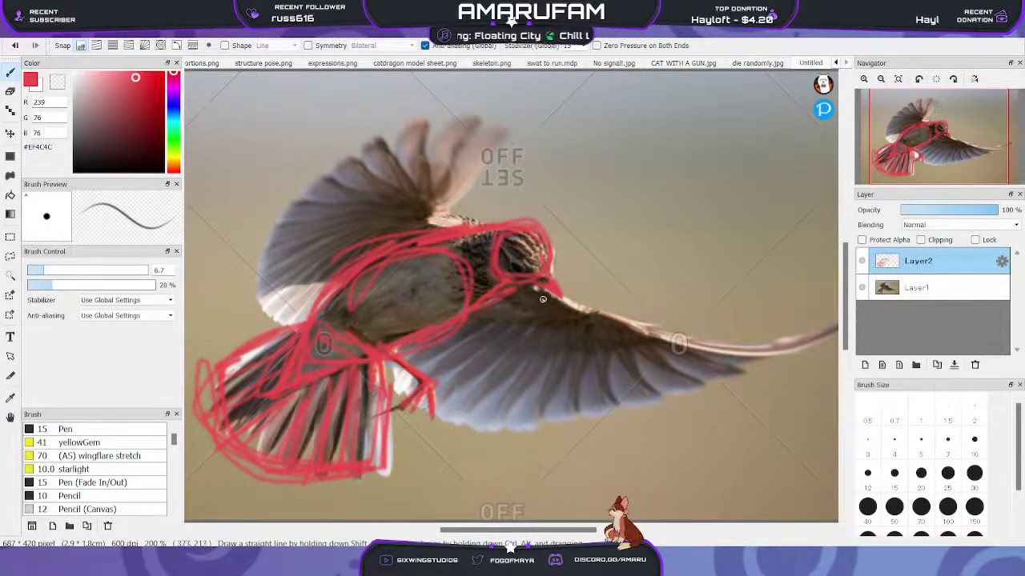
pyautogui.moveTo(528, 288)
pyautogui.mouseDown()
pyautogui.moveTo(663, 320)
pyautogui.moveTo(690, 352)
pyautogui.moveTo(645, 335)
pyautogui.moveTo(728, 373)
pyautogui.mouseUp()
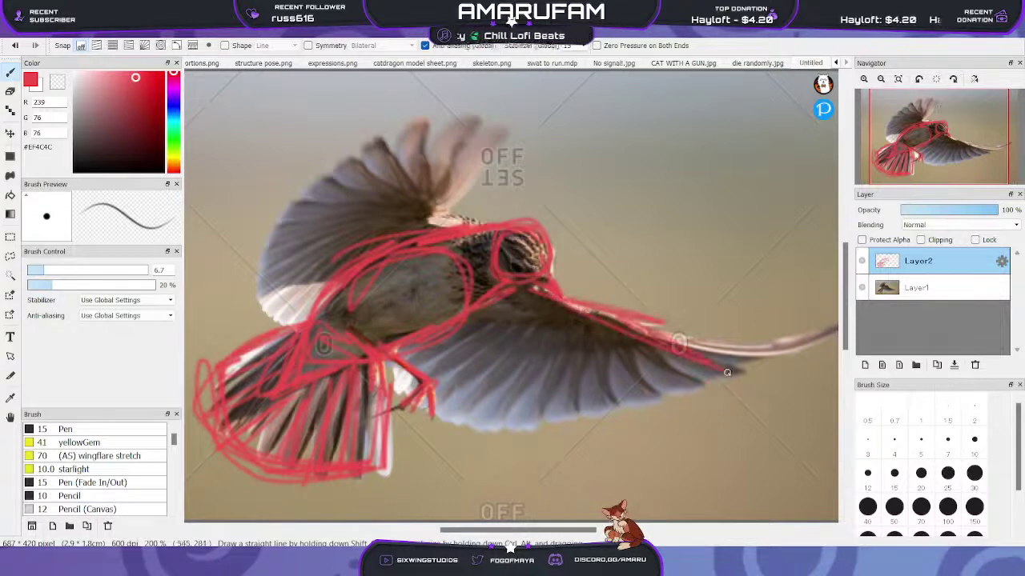
pyautogui.moveTo(549, 304); pyautogui.dragTo(673, 320)
pyautogui.moveTo(535, 300); pyautogui.dragTo(723, 364)
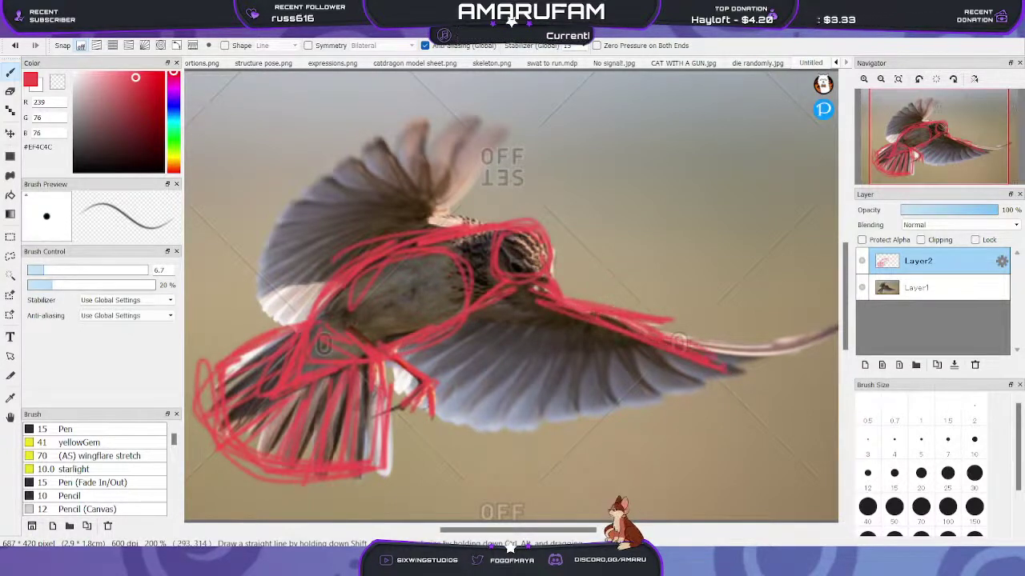
pyautogui.moveTo(423, 413)
pyautogui.mouseDown()
pyautogui.moveTo(602, 405)
pyautogui.moveTo(492, 412)
pyautogui.moveTo(524, 430)
pyautogui.moveTo(774, 373)
pyautogui.moveTo(504, 429)
pyautogui.moveTo(412, 412)
pyautogui.moveTo(439, 424)
pyautogui.mouseUp()
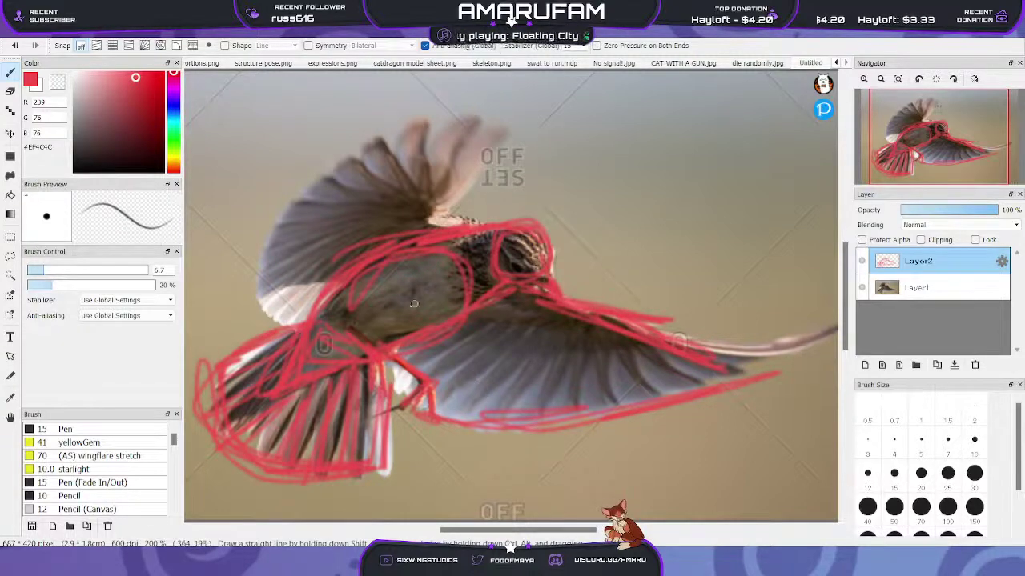
# Add a blank layer above the red bird sketch and set the brush color to blue, #4C6AEF
pyautogui.click(863, 78)
pyautogui.click(880, 78)
pyautogui.click(880, 79)
pyautogui.click(864, 364)
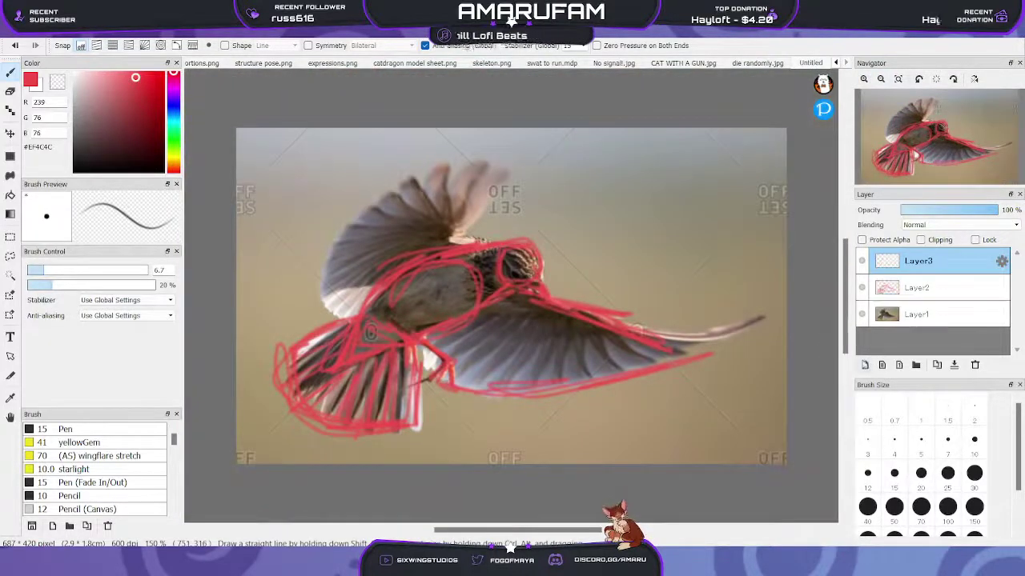
pyautogui.click(173, 109)
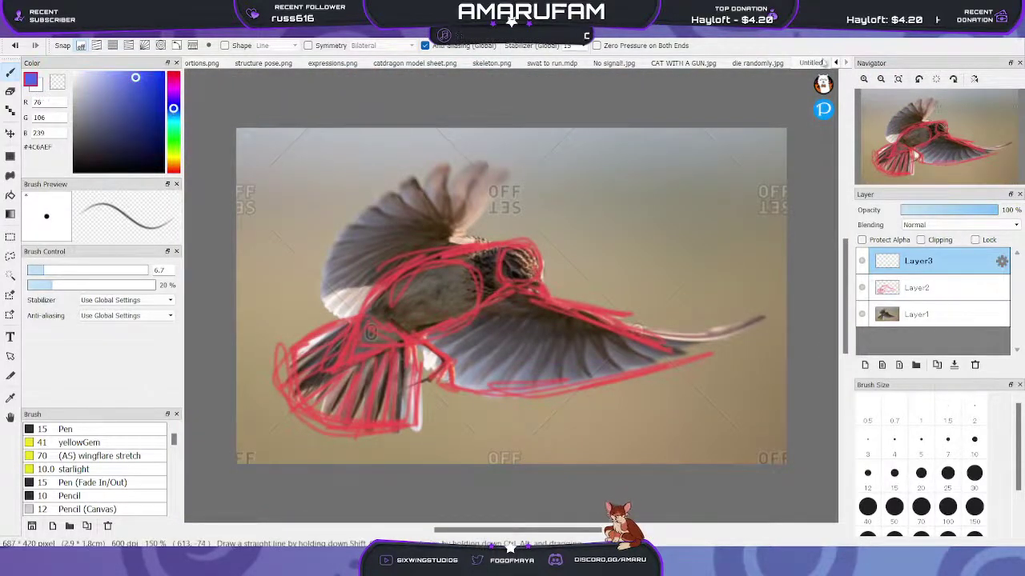
pyautogui.moveTo(921, 95); pyautogui.dragTo(898, 95)
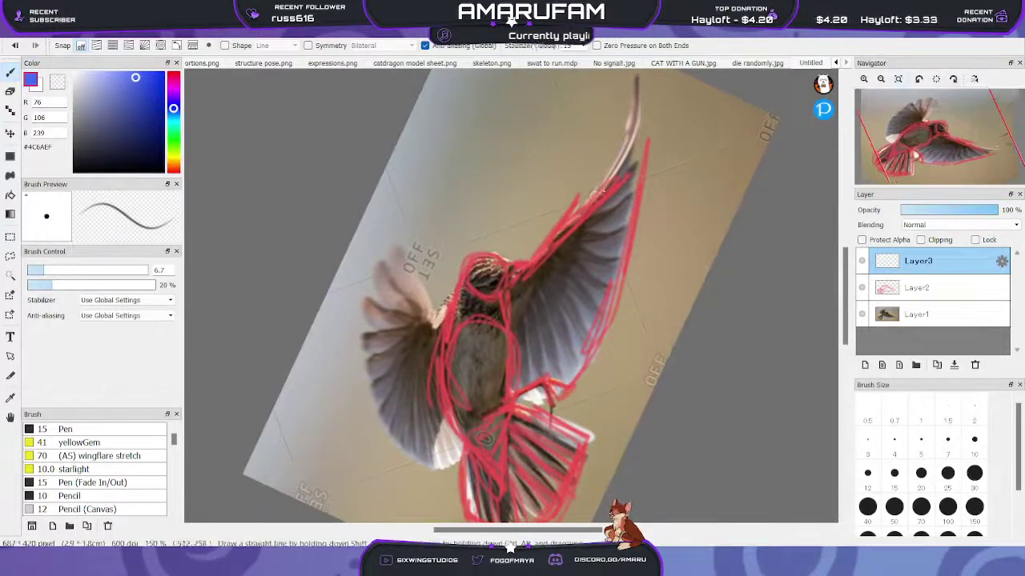
# Draw blue guide curves from the outstretched wing across the bird's body, and reset the canvas rotation
pyautogui.moveTo(573, 210)
pyautogui.mouseDown()
pyautogui.moveTo(496, 269)
pyautogui.moveTo(428, 343)
pyautogui.mouseUp()
pyautogui.moveTo(573, 213)
pyautogui.mouseDown()
pyautogui.moveTo(418, 358)
pyautogui.moveTo(478, 332)
pyautogui.moveTo(465, 324)
pyautogui.moveTo(293, 457)
pyautogui.mouseUp()
pyautogui.moveTo(634, 167)
pyautogui.mouseDown()
pyautogui.moveTo(629, 274)
pyautogui.moveTo(602, 341)
pyautogui.moveTo(556, 391)
pyautogui.moveTo(416, 490)
pyautogui.moveTo(448, 512)
pyautogui.moveTo(424, 519)
pyautogui.mouseUp()
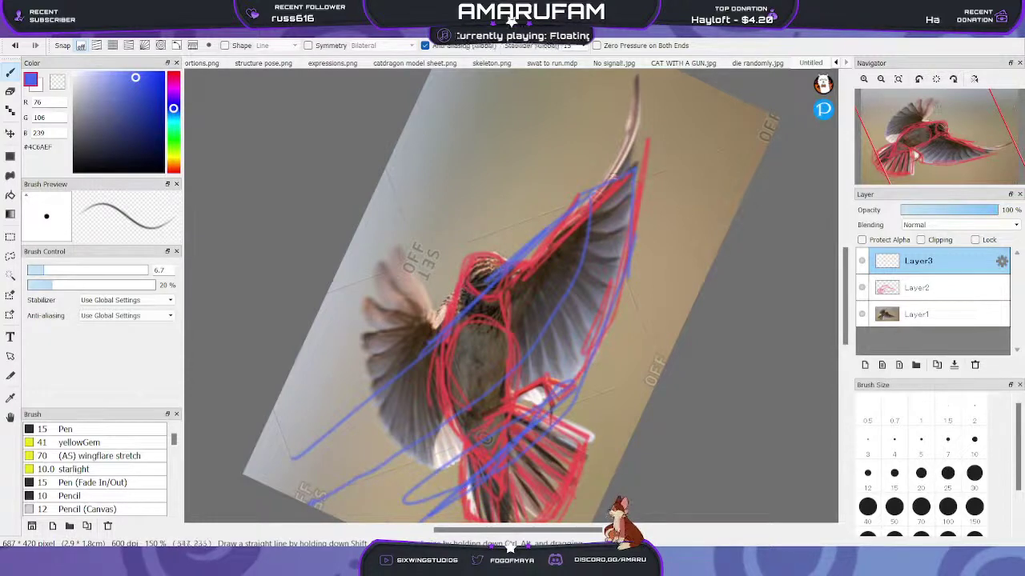
pyautogui.click(935, 79)
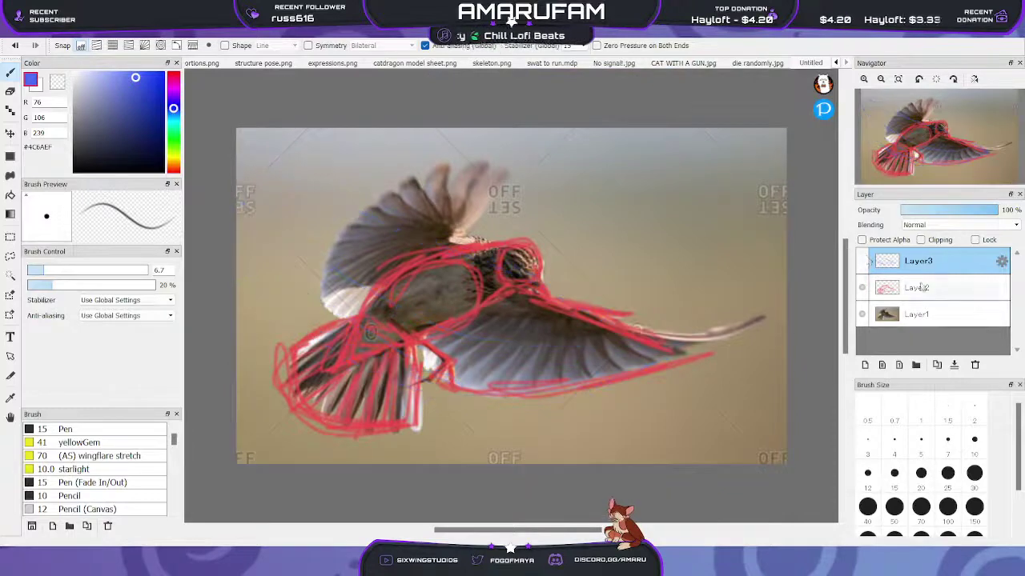
# On the red sketch layer, use #EF4C4C to extend the outstretched wing's tip and draw its inner covert and feather lines
pyautogui.click(919, 287)
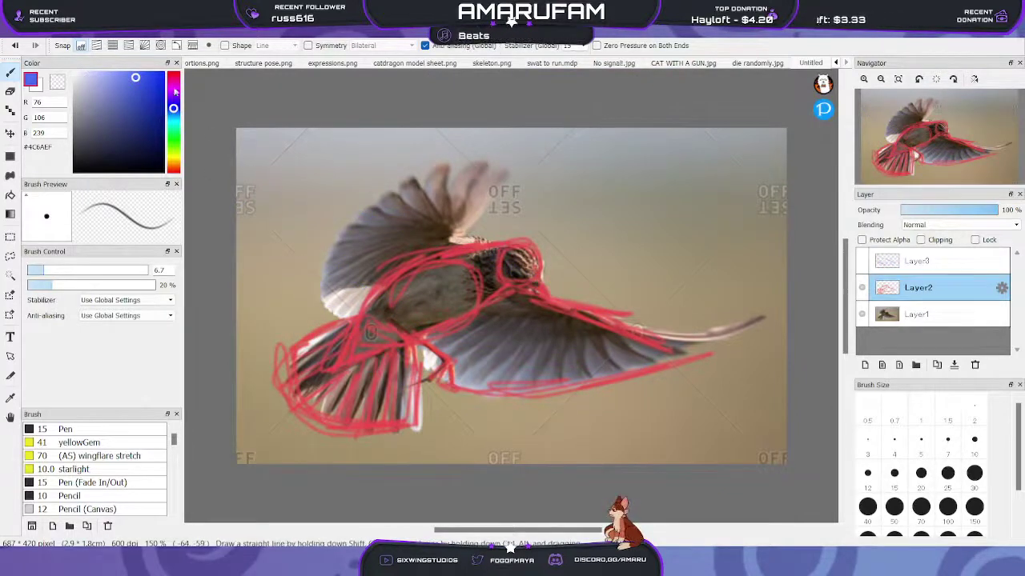
pyautogui.moveTo(175, 90); pyautogui.dragTo(179, 73)
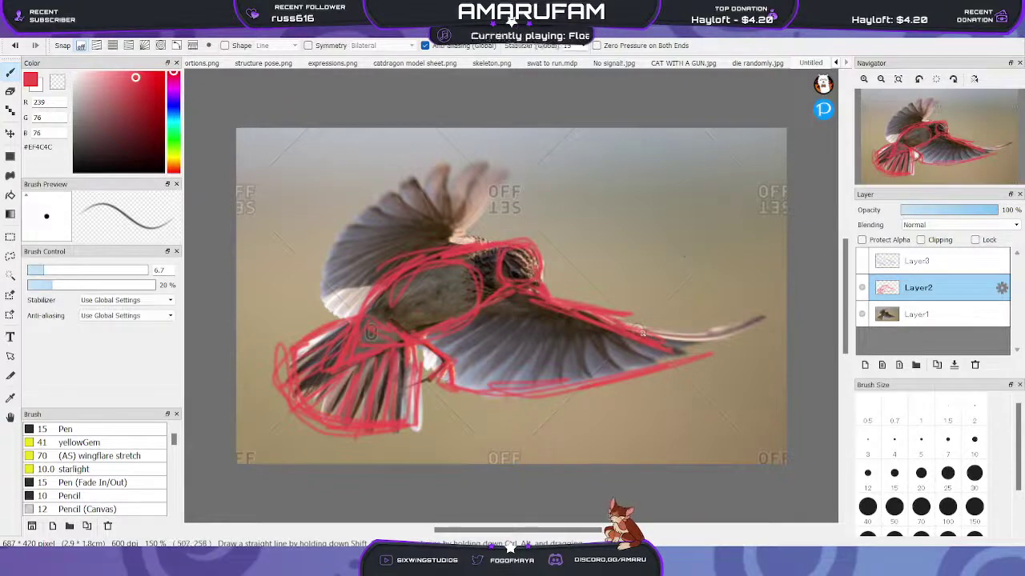
pyautogui.moveTo(642, 333)
pyautogui.mouseDown()
pyautogui.moveTo(733, 330)
pyautogui.moveTo(765, 311)
pyautogui.moveTo(730, 336)
pyautogui.moveTo(700, 337)
pyautogui.mouseUp()
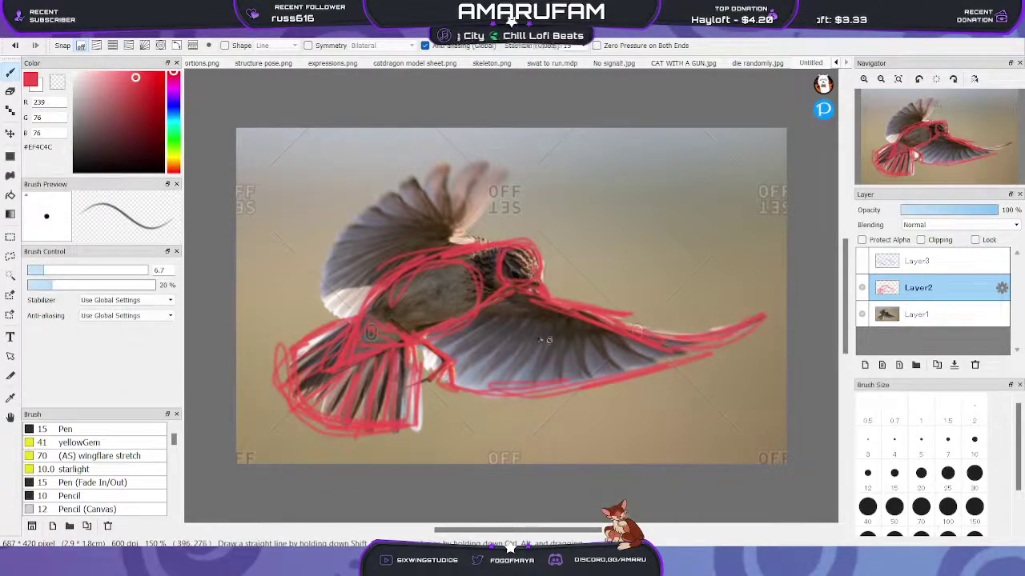
pyautogui.moveTo(483, 321); pyautogui.dragTo(592, 318)
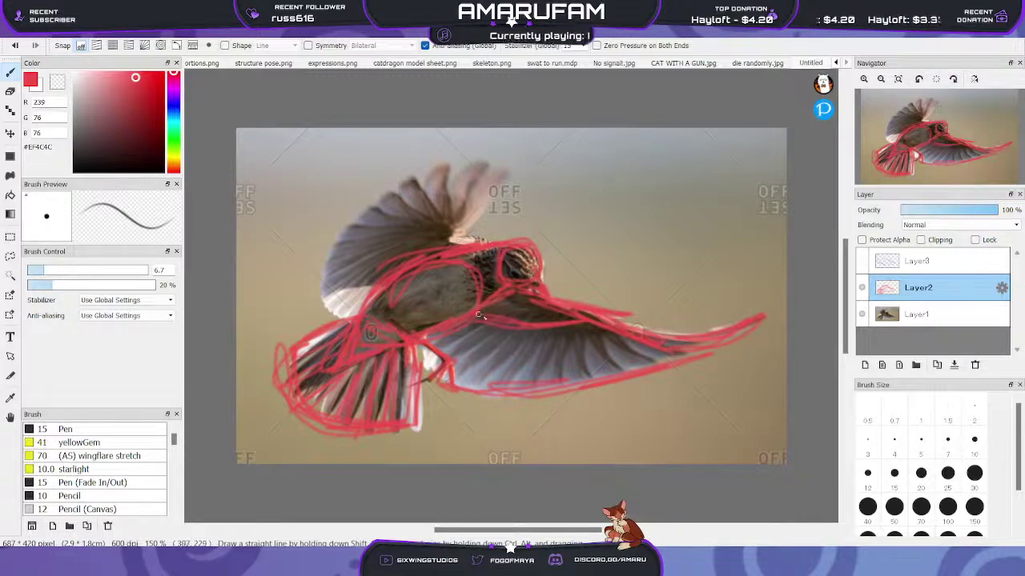
pyautogui.moveTo(498, 343); pyautogui.dragTo(584, 332)
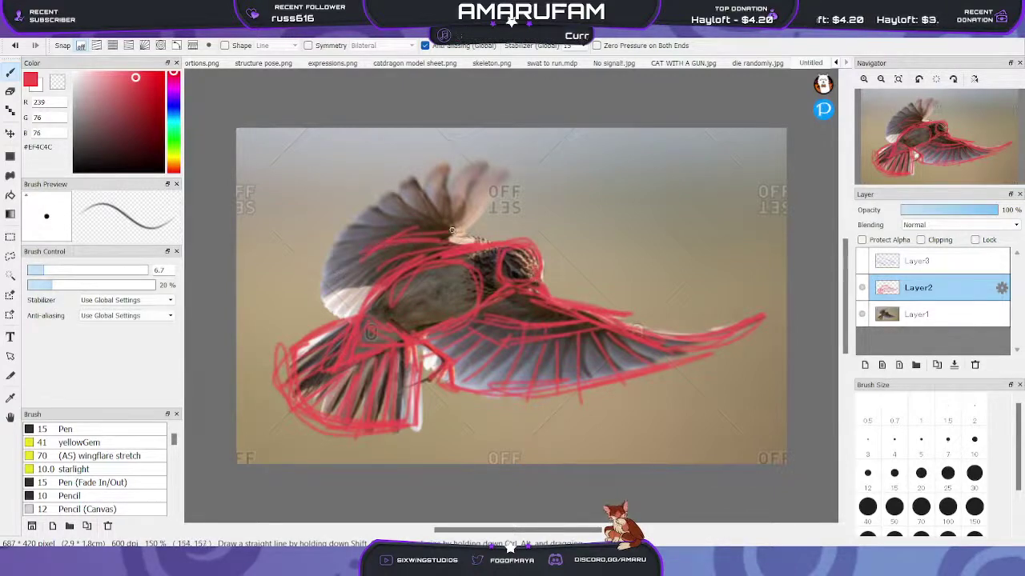
# Outline the bird's raised far wing in red, from its leading edge and tip around the curved feather ends
pyautogui.moveTo(469, 229)
pyautogui.mouseDown()
pyautogui.moveTo(504, 152)
pyautogui.moveTo(467, 201)
pyautogui.mouseUp()
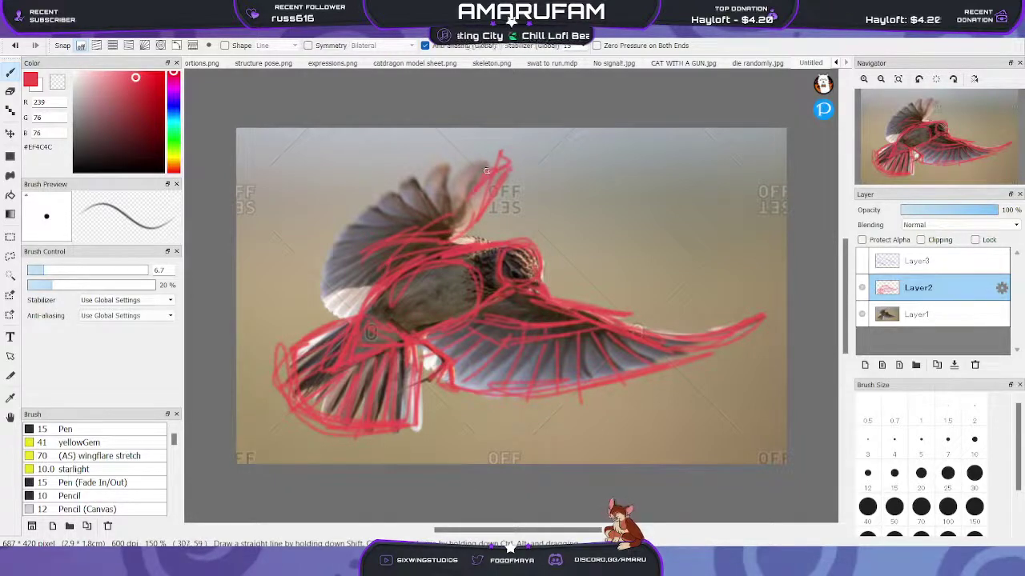
pyautogui.moveTo(486, 170)
pyautogui.mouseDown()
pyautogui.moveTo(453, 199)
pyautogui.moveTo(484, 164)
pyautogui.moveTo(448, 166)
pyautogui.moveTo(268, 241)
pyautogui.mouseUp()
pyautogui.moveTo(410, 174)
pyautogui.mouseDown()
pyautogui.moveTo(327, 271)
pyautogui.moveTo(337, 317)
pyautogui.moveTo(368, 200)
pyautogui.mouseUp()
pyautogui.moveTo(320, 268)
pyautogui.mouseDown()
pyautogui.moveTo(329, 226)
pyautogui.moveTo(441, 176)
pyautogui.mouseUp()
pyautogui.moveTo(361, 200); pyautogui.dragTo(490, 160)
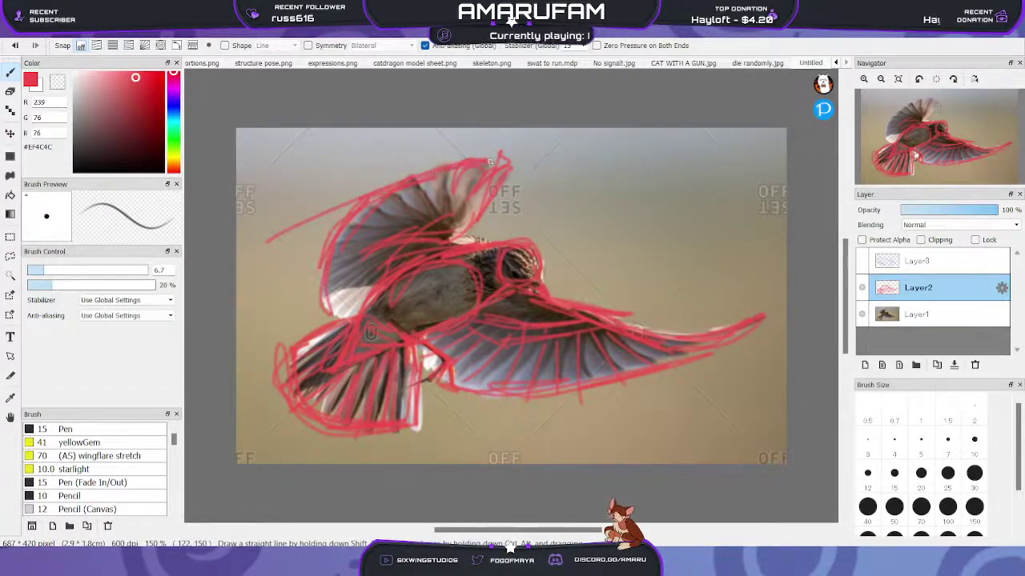
# Add a new top layer and draw guide lines in #564CEF from the raised wing down across the body and tail
pyautogui.click(929, 263)
pyautogui.click(864, 365)
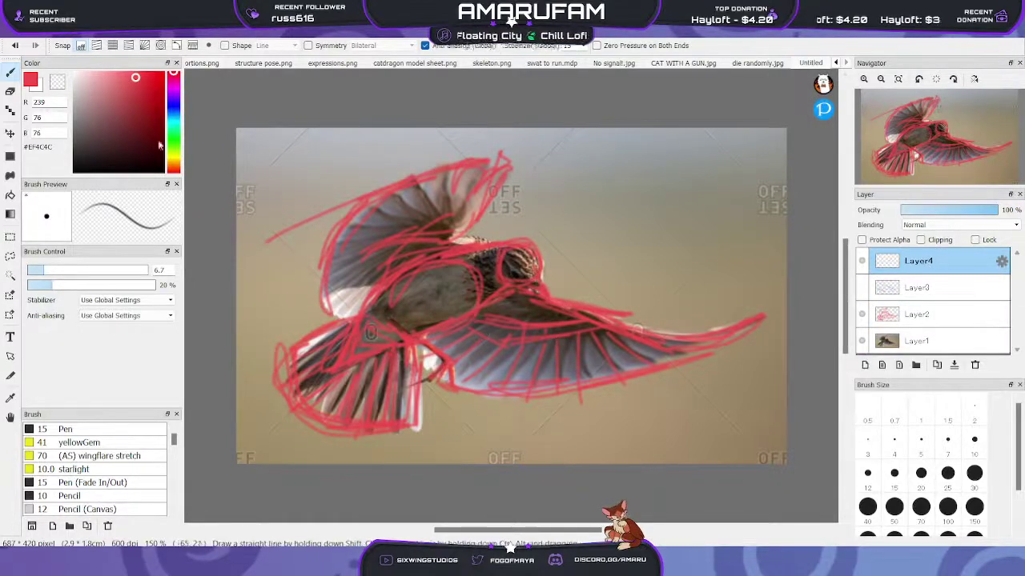
pyautogui.click(173, 104)
pyautogui.moveTo(500, 162)
pyautogui.mouseDown()
pyautogui.moveTo(462, 299)
pyautogui.moveTo(443, 319)
pyautogui.mouseUp()
pyautogui.moveTo(470, 195); pyautogui.dragTo(442, 462)
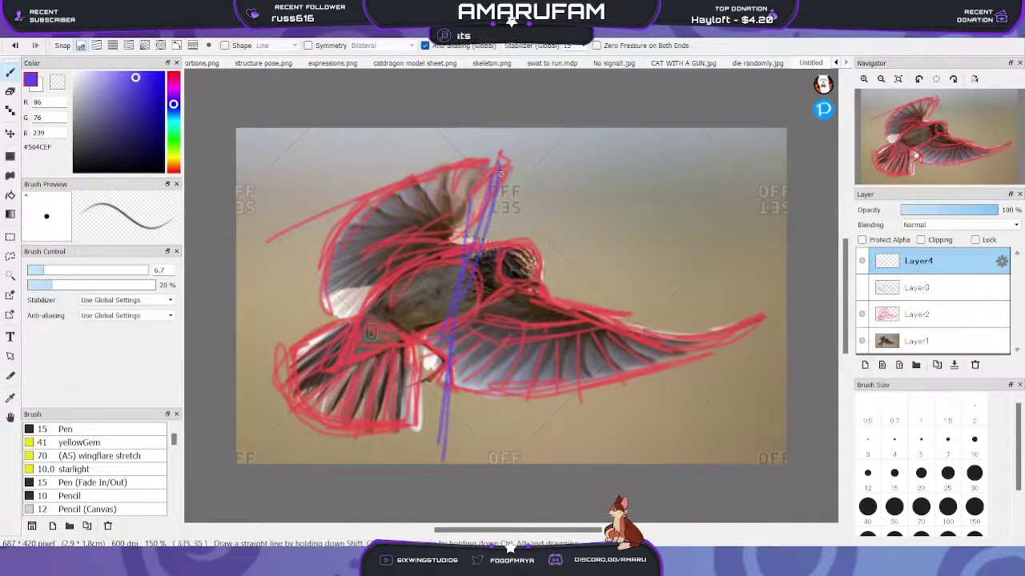
pyautogui.moveTo(499, 158)
pyautogui.mouseDown()
pyautogui.moveTo(413, 182)
pyautogui.moveTo(372, 252)
pyautogui.mouseUp()
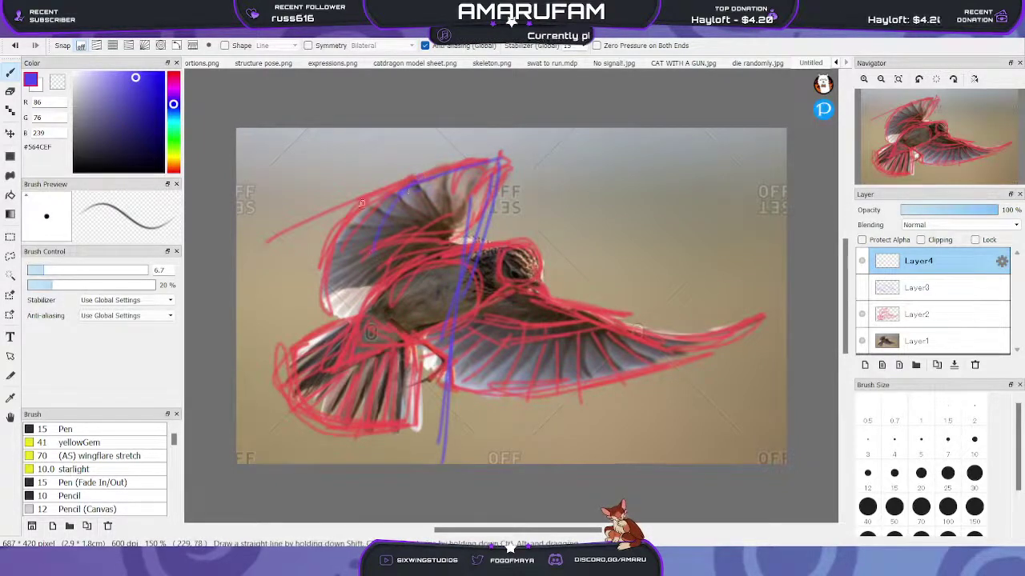
pyautogui.moveTo(418, 186)
pyautogui.mouseDown()
pyautogui.moveTo(337, 218)
pyautogui.moveTo(323, 273)
pyautogui.mouseUp()
pyautogui.moveTo(367, 214)
pyautogui.mouseDown()
pyautogui.moveTo(334, 267)
pyautogui.moveTo(290, 390)
pyautogui.mouseUp()
pyautogui.moveTo(326, 258); pyautogui.dragTo(274, 468)
pyautogui.moveTo(439, 357)
pyautogui.mouseDown()
pyautogui.moveTo(374, 462)
pyautogui.moveTo(410, 432)
pyautogui.mouseUp()
pyautogui.moveTo(430, 384); pyautogui.dragTo(414, 462)
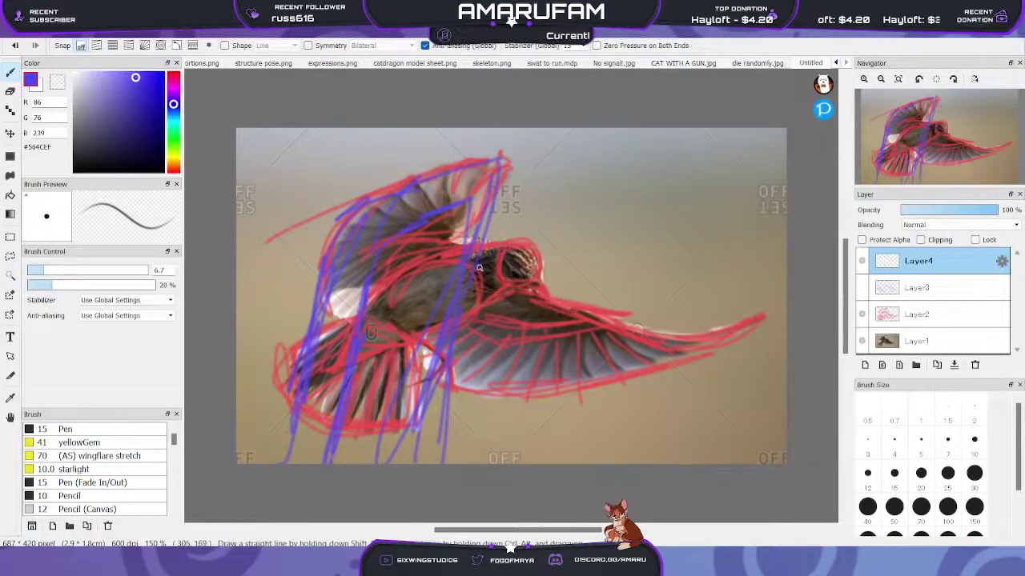
# Hide the blue guide layer and draw the raised wing's feather lines on the red sketch layer with #EF4C4C
pyautogui.click(862, 261)
pyautogui.click(900, 315)
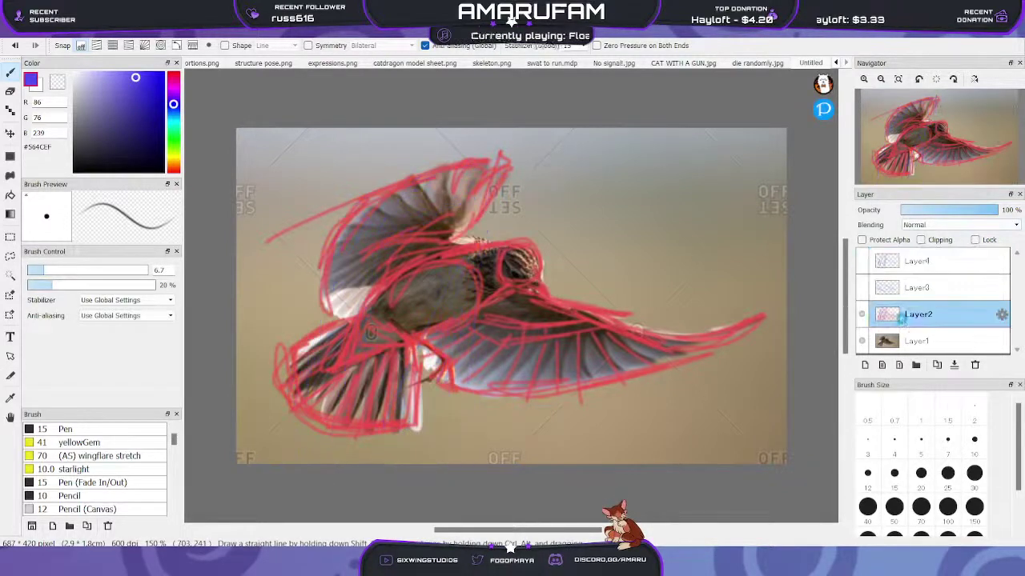
pyautogui.click(173, 74)
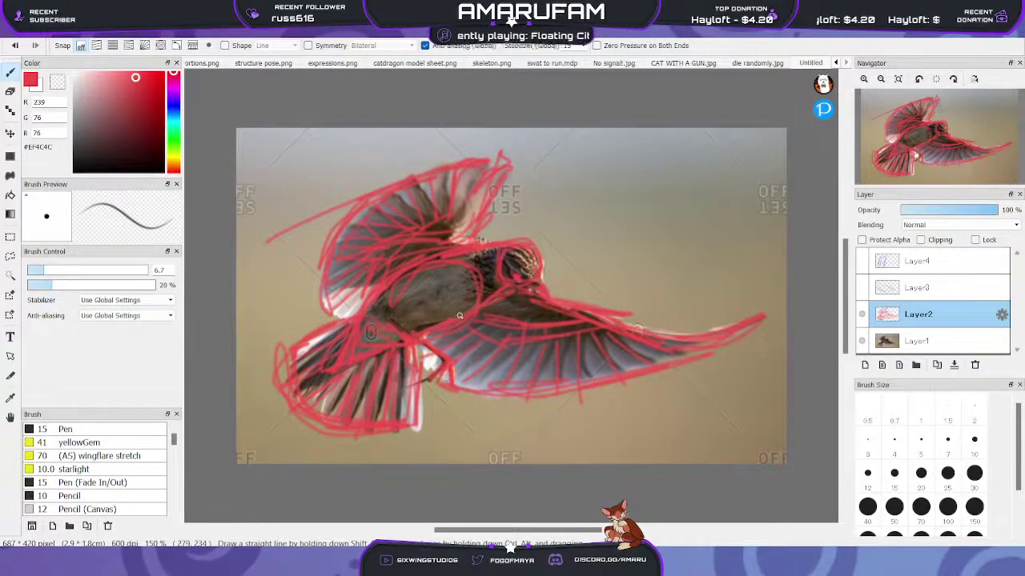
# Hide the bird photo and add a blank layer above the red bird sketch
pyautogui.click(861, 341)
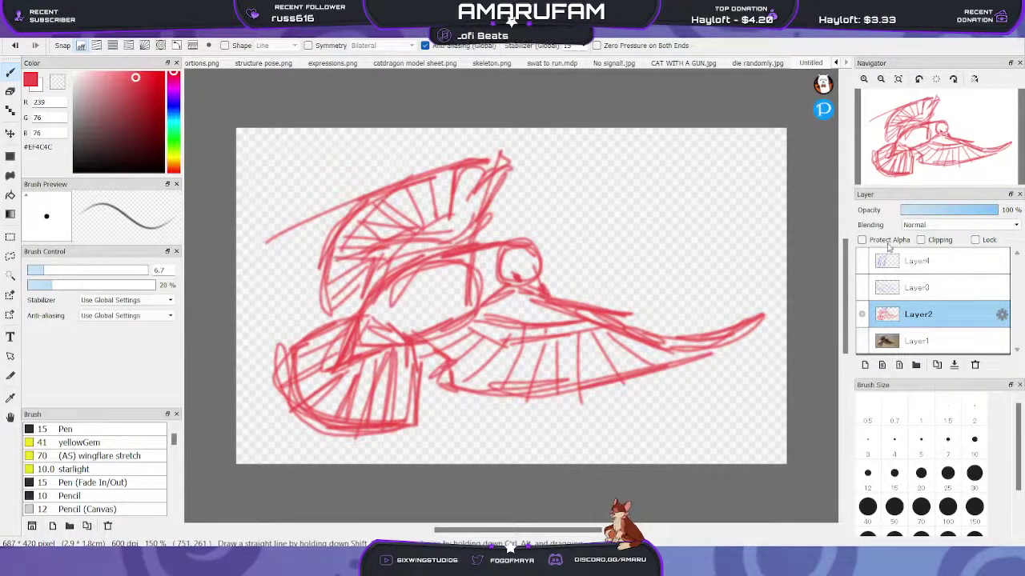
pyautogui.click(864, 79)
pyautogui.moveTo(924, 148); pyautogui.dragTo(948, 140)
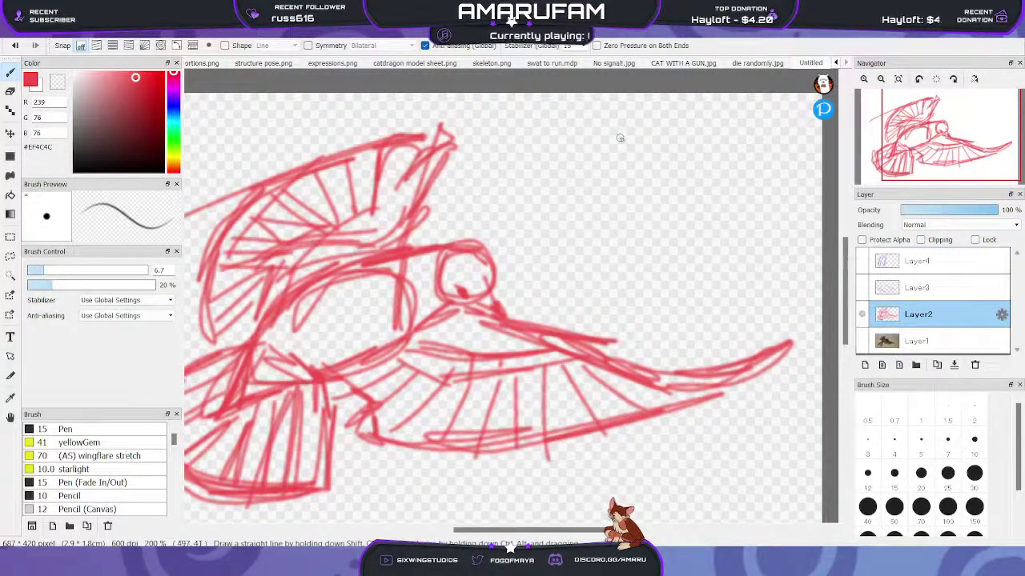
pyautogui.click(865, 364)
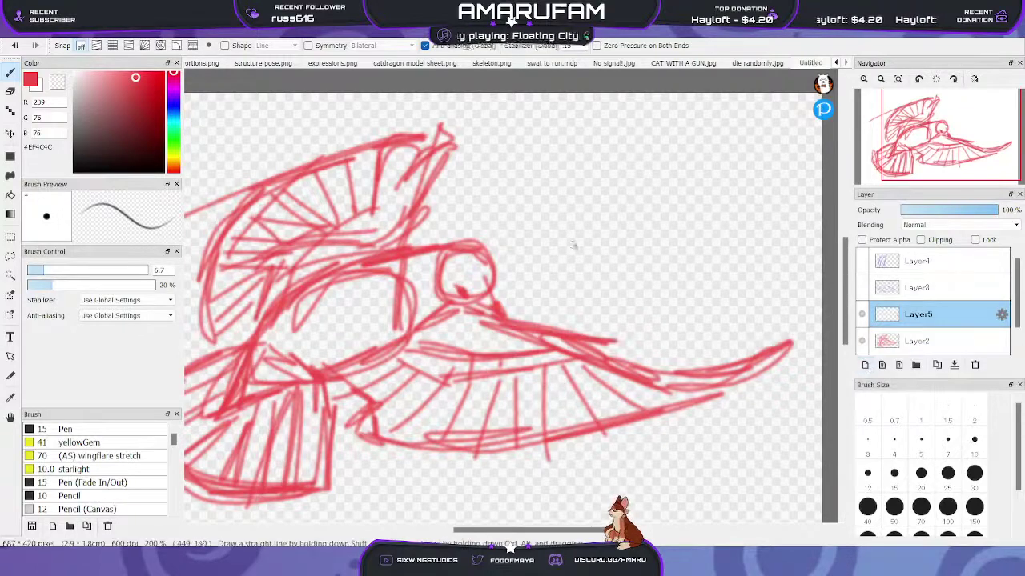
# Sketch a small bird in the empty space above the large one, with head circle, beak, oval body, fanned tail and legs
pyautogui.moveTo(565, 133)
pyautogui.mouseDown()
pyautogui.moveTo(572, 164)
pyautogui.moveTo(595, 142)
pyautogui.moveTo(565, 131)
pyautogui.moveTo(569, 158)
pyautogui.moveTo(594, 157)
pyautogui.moveTo(544, 168)
pyautogui.moveTo(591, 169)
pyautogui.moveTo(592, 211)
pyautogui.moveTo(660, 207)
pyautogui.moveTo(639, 168)
pyautogui.moveTo(577, 169)
pyautogui.moveTo(607, 213)
pyautogui.mouseUp()
pyautogui.moveTo(574, 174); pyautogui.dragTo(614, 219)
pyautogui.moveTo(596, 144)
pyautogui.mouseDown()
pyautogui.moveTo(617, 158)
pyautogui.moveTo(602, 136)
pyautogui.moveTo(660, 204)
pyautogui.moveTo(645, 215)
pyautogui.moveTo(692, 215)
pyautogui.moveTo(661, 198)
pyautogui.moveTo(693, 215)
pyautogui.mouseUp()
pyautogui.moveTo(658, 189)
pyautogui.mouseDown()
pyautogui.moveTo(681, 209)
pyautogui.moveTo(681, 196)
pyautogui.moveTo(730, 194)
pyautogui.moveTo(717, 247)
pyautogui.mouseUp()
pyautogui.moveTo(737, 198)
pyautogui.mouseDown()
pyautogui.moveTo(716, 243)
pyautogui.moveTo(702, 244)
pyautogui.mouseUp()
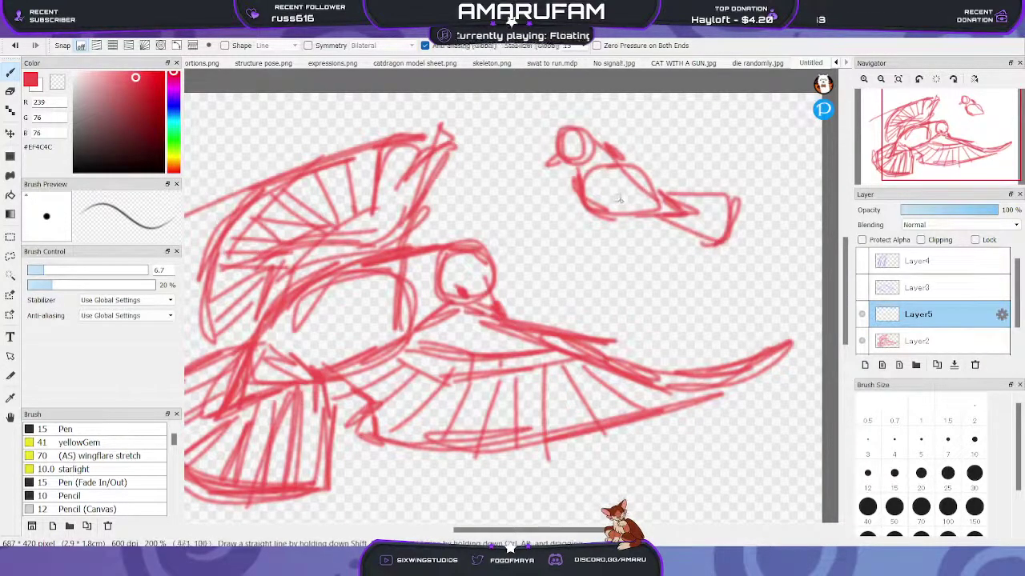
pyautogui.moveTo(626, 216)
pyautogui.mouseDown()
pyautogui.moveTo(605, 235)
pyautogui.moveTo(604, 263)
pyautogui.moveTo(606, 212)
pyautogui.moveTo(582, 240)
pyautogui.mouseUp()
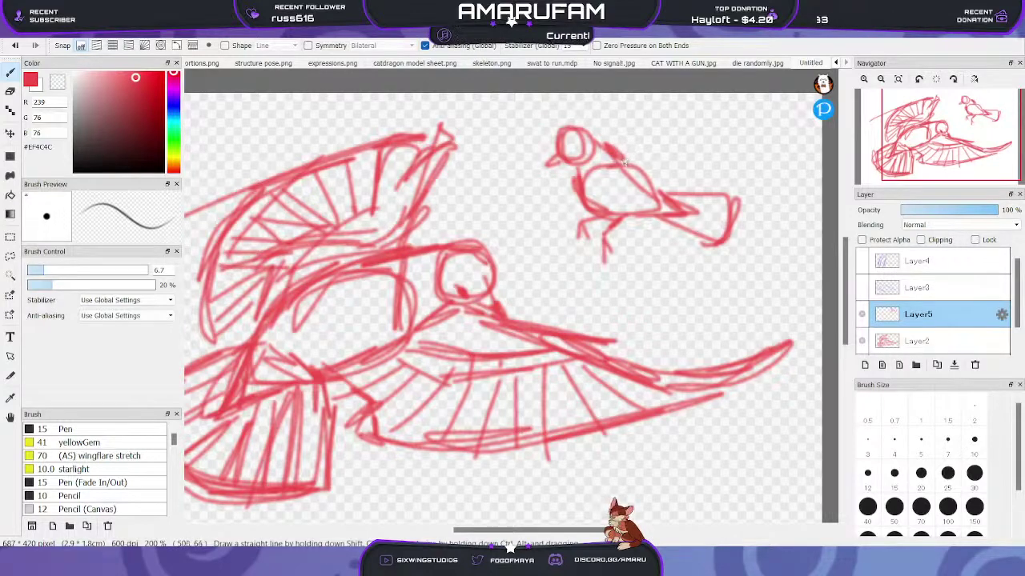
# Draw the small bird's raised wing behind its back, with an inner covert edge and feather lines
pyautogui.moveTo(625, 163)
pyautogui.mouseDown()
pyautogui.moveTo(648, 139)
pyautogui.moveTo(634, 149)
pyautogui.moveTo(705, 118)
pyautogui.mouseUp()
pyautogui.moveTo(656, 139)
pyautogui.mouseDown()
pyautogui.moveTo(679, 127)
pyautogui.moveTo(722, 61)
pyautogui.moveTo(738, 146)
pyautogui.mouseUp()
pyautogui.moveTo(730, 94)
pyautogui.mouseDown()
pyautogui.moveTo(734, 124)
pyautogui.moveTo(716, 172)
pyautogui.moveTo(682, 200)
pyautogui.moveTo(678, 132)
pyautogui.mouseUp()
pyautogui.moveTo(644, 171); pyautogui.dragTo(698, 126)
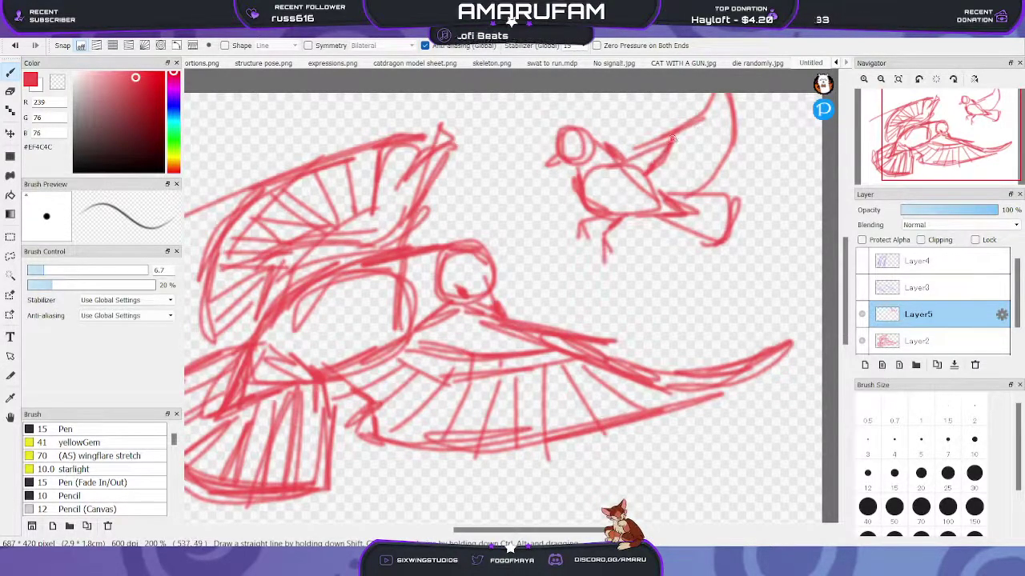
pyautogui.moveTo(664, 159)
pyautogui.mouseDown()
pyautogui.moveTo(697, 124)
pyautogui.moveTo(698, 148)
pyautogui.moveTo(661, 182)
pyautogui.moveTo(698, 128)
pyautogui.moveTo(730, 116)
pyautogui.mouseUp()
pyautogui.moveTo(702, 148)
pyautogui.mouseDown()
pyautogui.moveTo(728, 143)
pyautogui.moveTo(690, 167)
pyautogui.moveTo(736, 170)
pyautogui.moveTo(690, 191)
pyautogui.mouseUp()
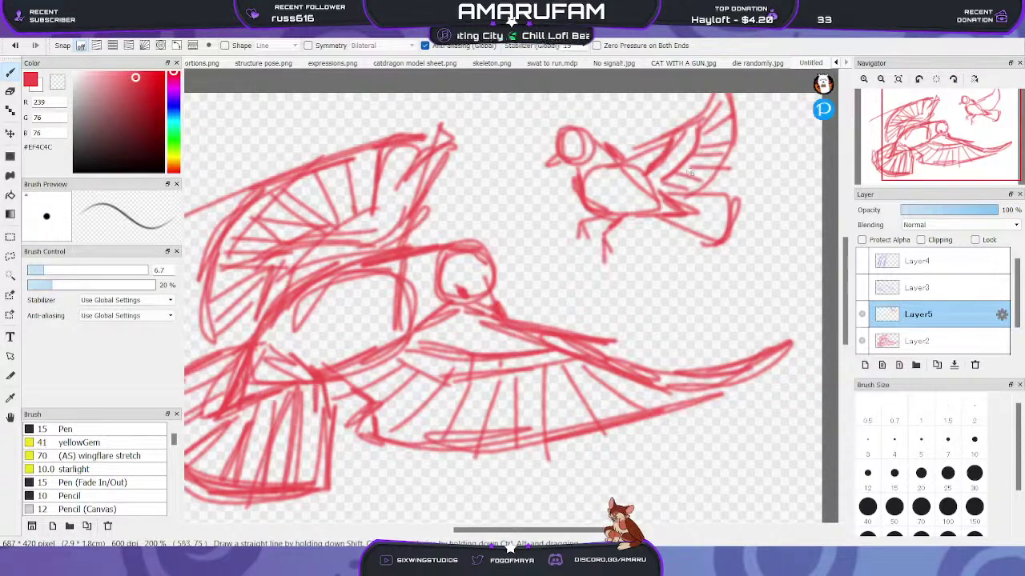
# Draw the small bird's far wing with feather lines beside its head, and add its eye and tail feather lines
pyautogui.moveTo(553, 144)
pyautogui.mouseDown()
pyautogui.moveTo(503, 108)
pyautogui.moveTo(558, 202)
pyautogui.moveTo(535, 185)
pyautogui.moveTo(581, 202)
pyautogui.mouseUp()
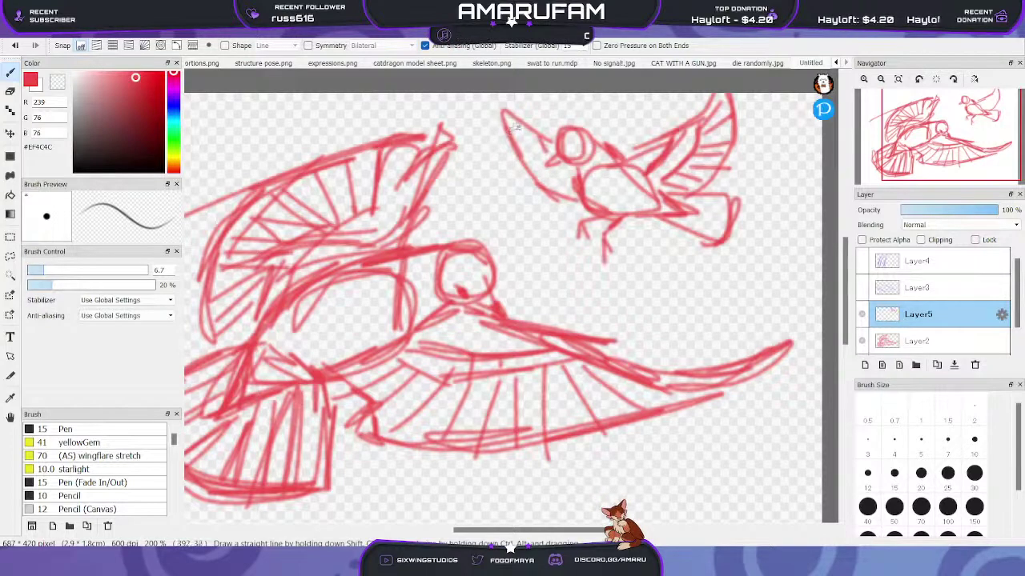
pyautogui.moveTo(509, 129)
pyautogui.mouseDown()
pyautogui.moveTo(533, 143)
pyautogui.moveTo(511, 144)
pyautogui.moveTo(533, 148)
pyautogui.moveTo(517, 154)
pyautogui.moveTo(522, 174)
pyautogui.moveTo(573, 188)
pyautogui.mouseUp()
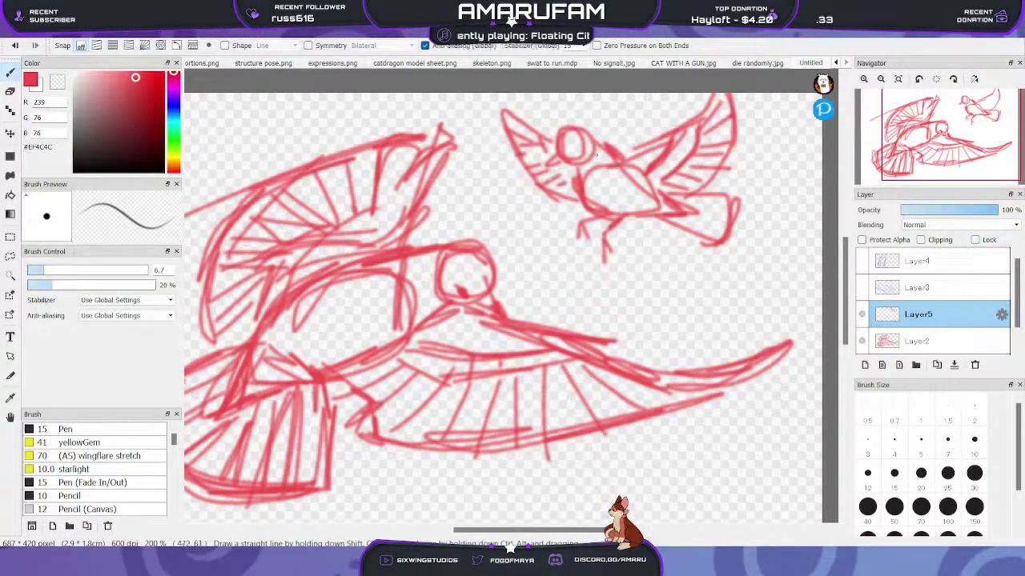
pyautogui.moveTo(572, 149)
pyautogui.mouseDown()
pyautogui.moveTo(557, 156)
pyautogui.moveTo(558, 131)
pyautogui.moveTo(586, 132)
pyautogui.mouseUp()
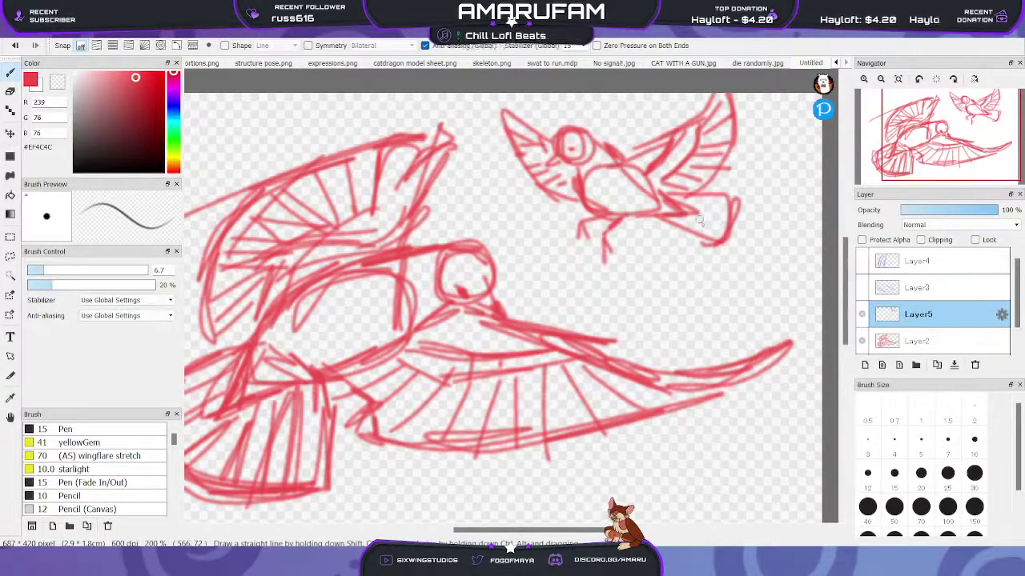
pyautogui.moveTo(695, 206)
pyautogui.mouseDown()
pyautogui.moveTo(721, 212)
pyautogui.moveTo(697, 216)
pyautogui.moveTo(725, 232)
pyautogui.moveTo(724, 244)
pyautogui.mouseUp()
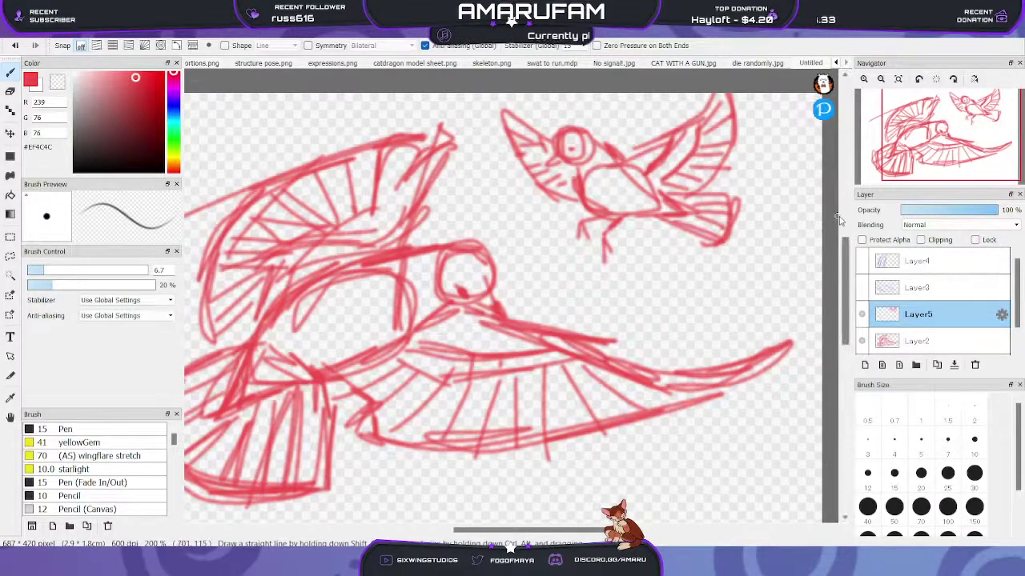
# Extend the tip of the large bird's raised wing with a red stroke
pyautogui.moveTo(965, 128); pyautogui.dragTo(948, 138)
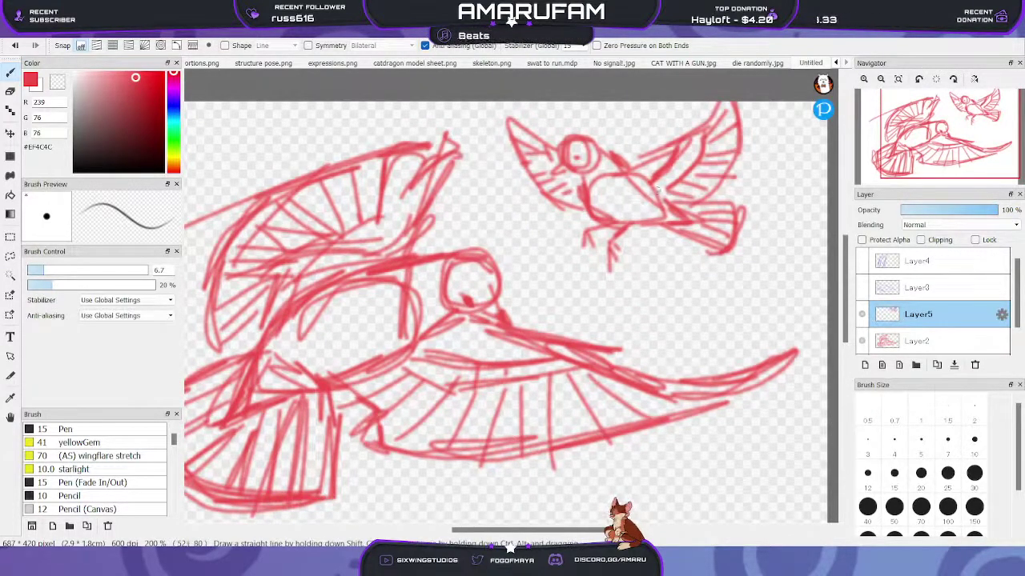
pyautogui.click(956, 145)
pyautogui.moveTo(957, 144); pyautogui.dragTo(945, 139)
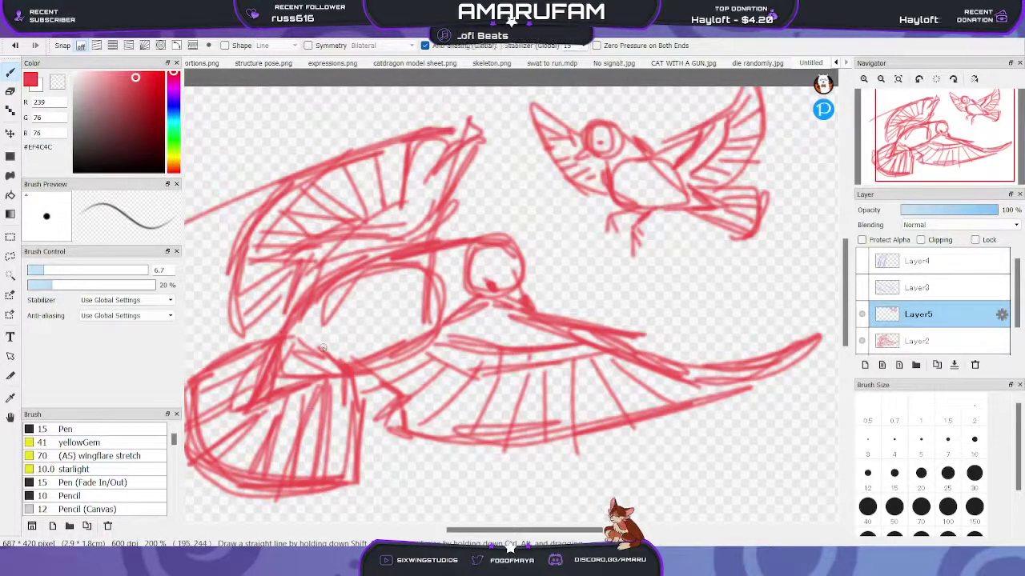
pyautogui.moveTo(324, 348); pyautogui.dragTo(343, 370)
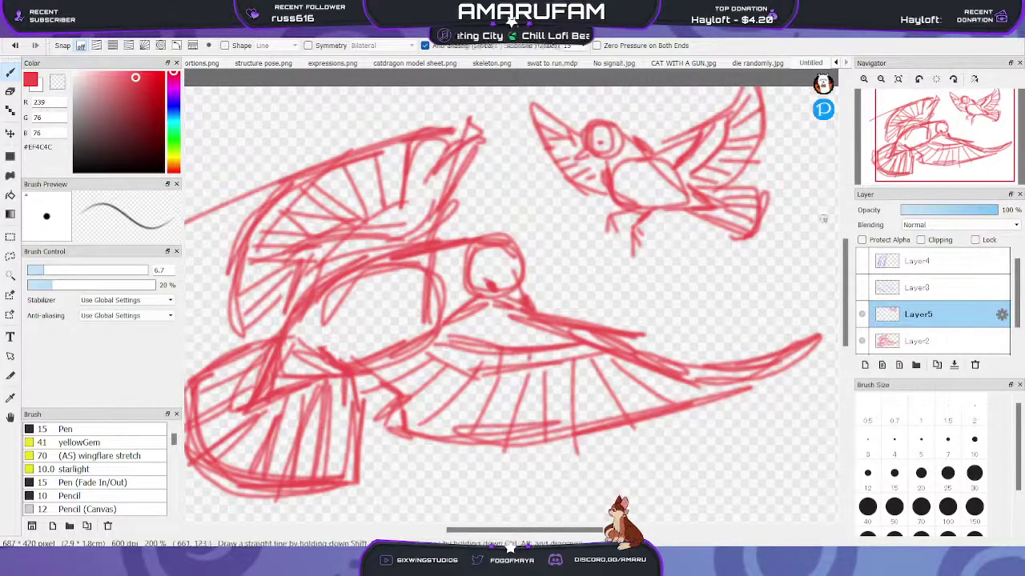
pyautogui.click(881, 81)
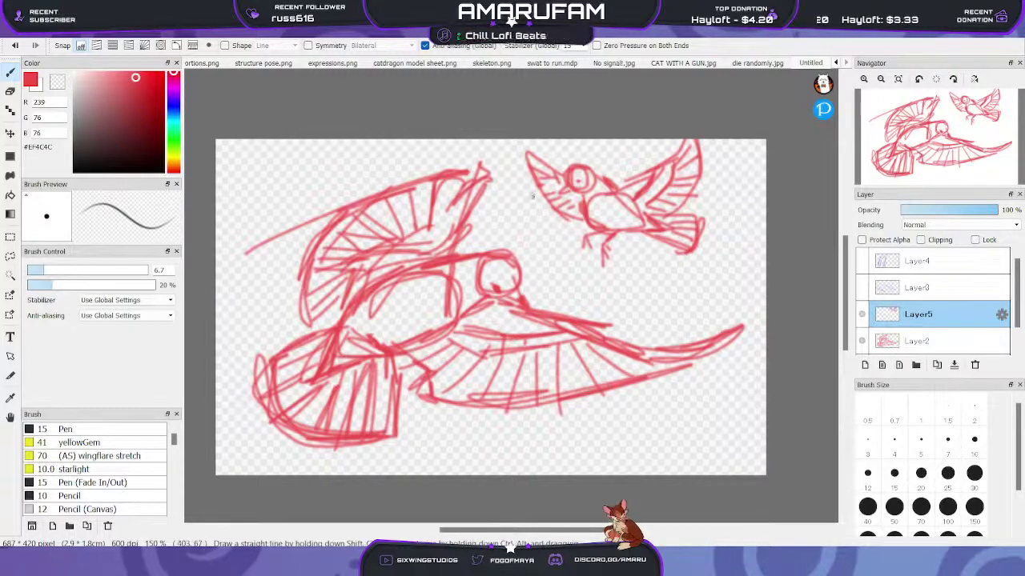
pyautogui.moveTo(506, 160); pyautogui.dragTo(480, 202)
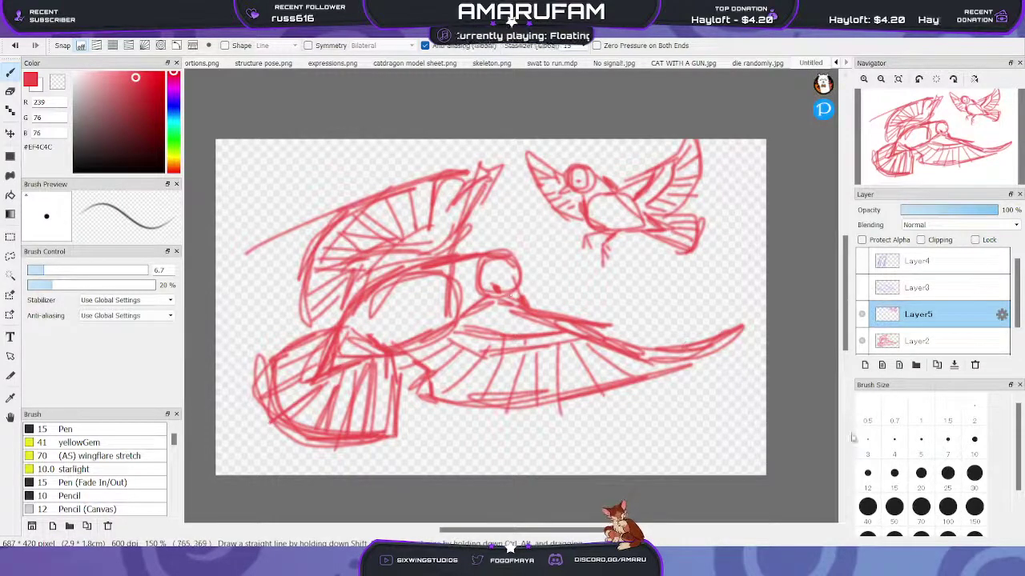
pyautogui.scroll(-1, 864, 311)
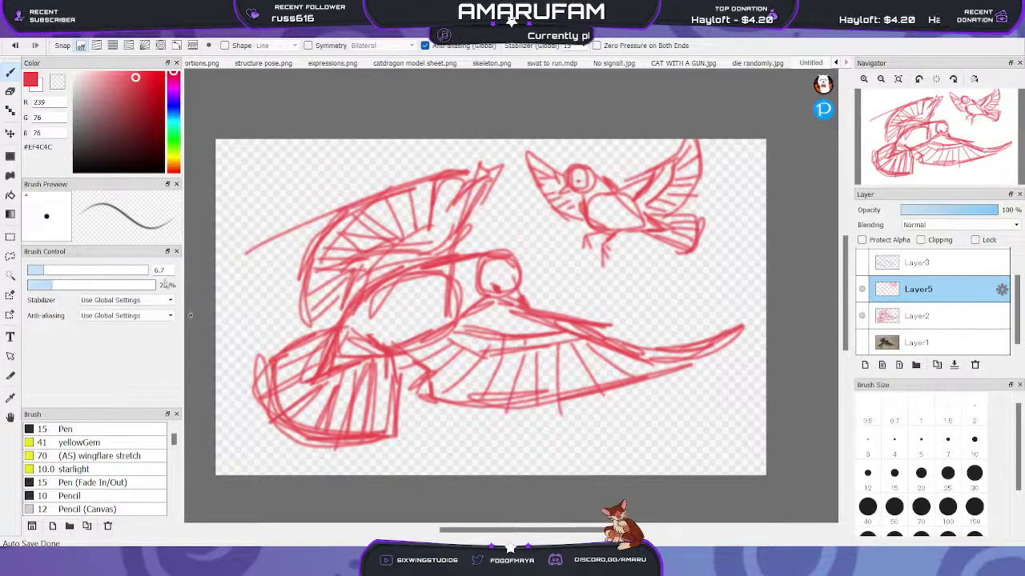
# Bring the green lizard photo in as a new canvas and add a blank layer above it
pyautogui.click(27, 54)
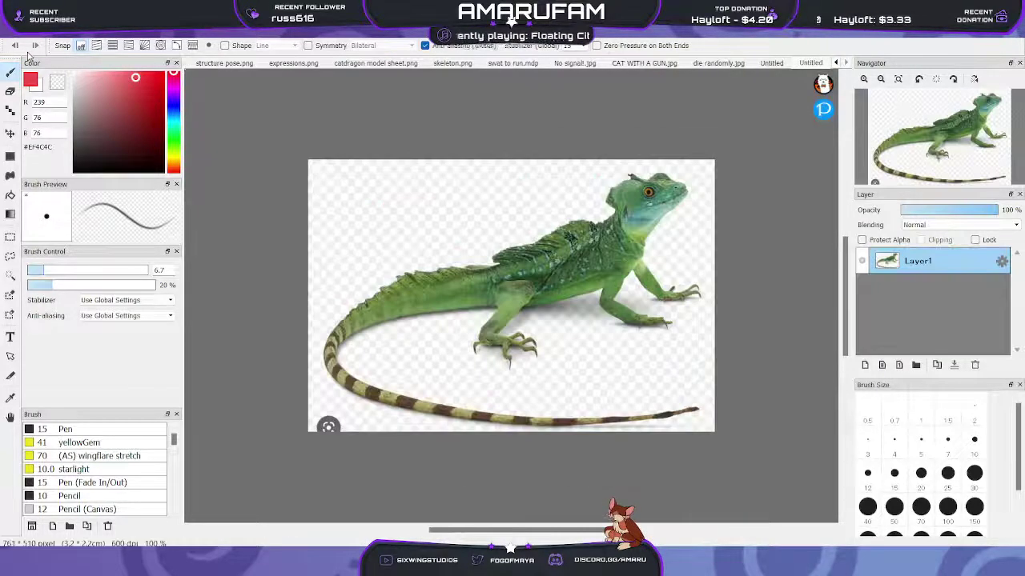
pyautogui.click(865, 365)
pyautogui.click(865, 79)
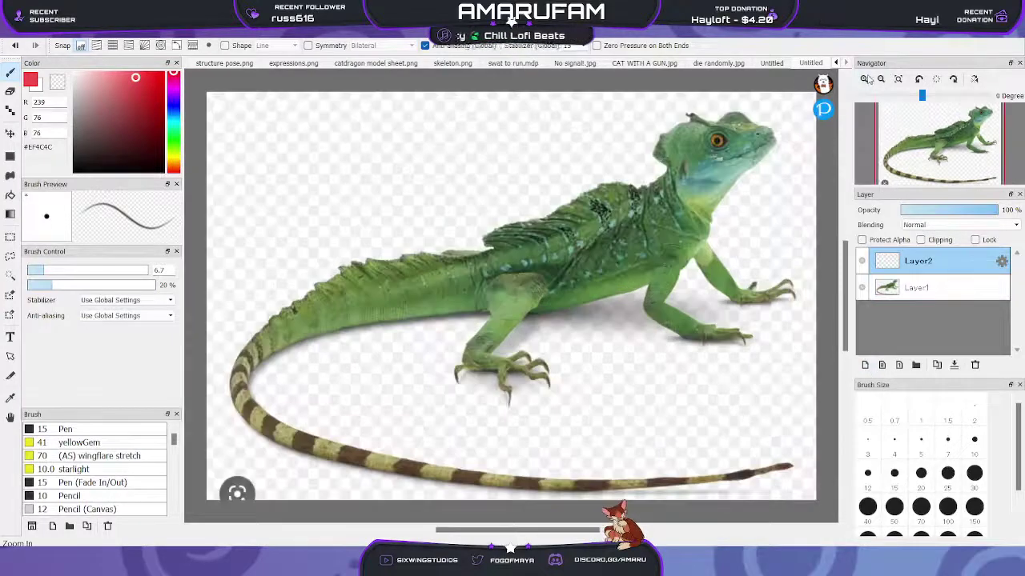
pyautogui.moveTo(958, 158); pyautogui.dragTo(966, 130)
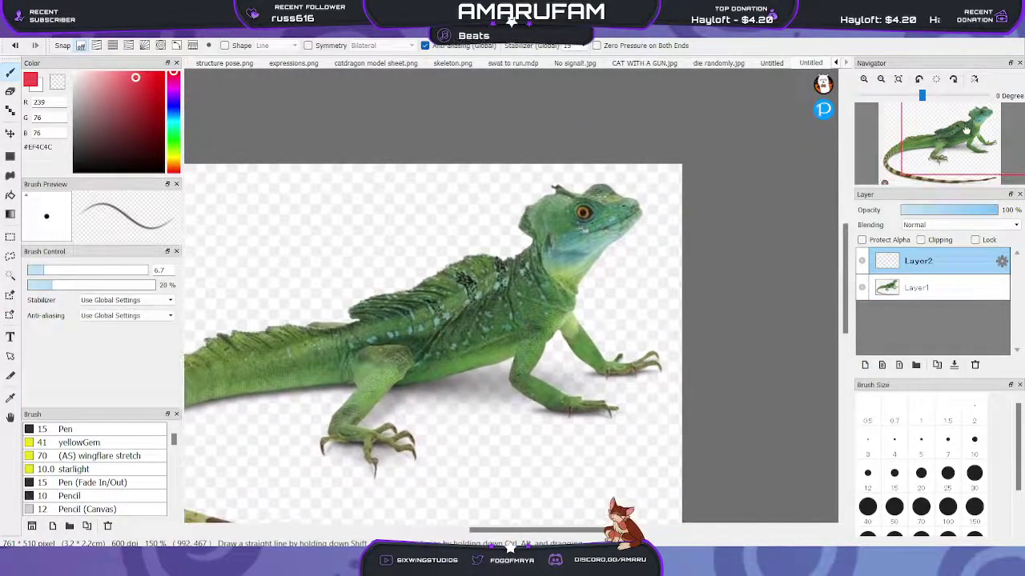
# Outline the lizard's head in red as a rounded cranium tapering into the snout and jaw
pyautogui.click(863, 80)
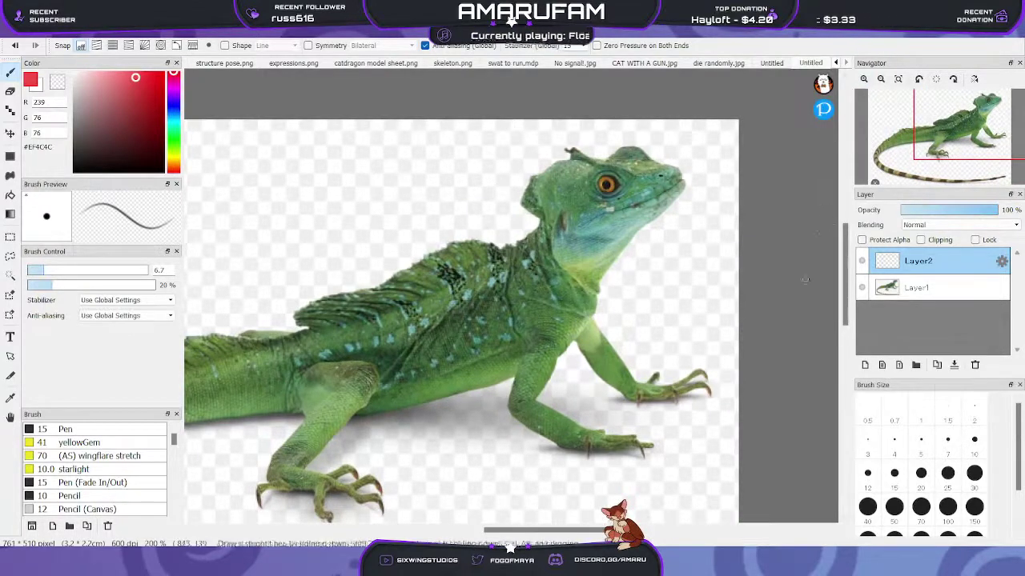
pyautogui.moveTo(953, 147); pyautogui.dragTo(976, 122)
pyautogui.click(863, 80)
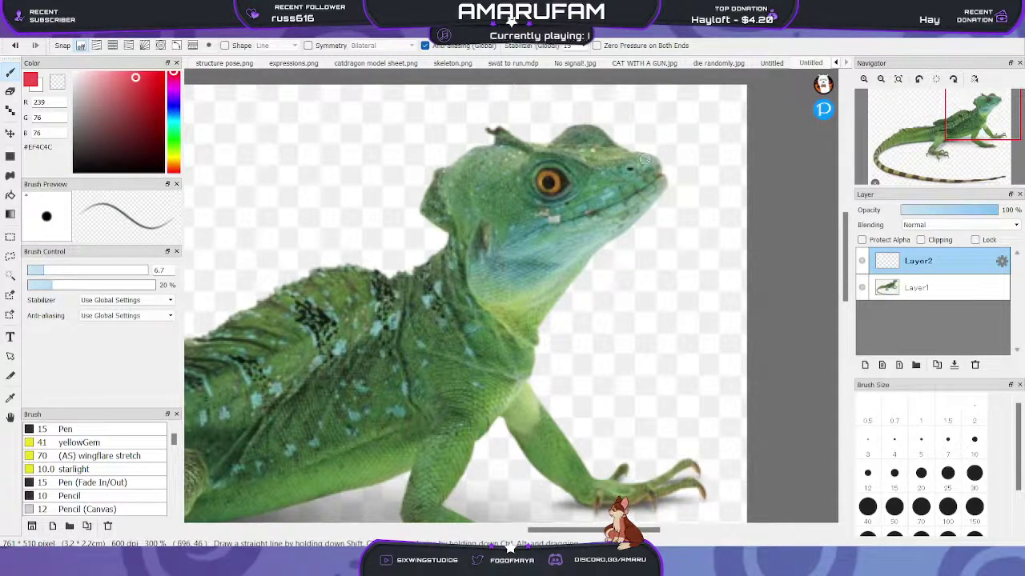
pyautogui.moveTo(655, 158)
pyautogui.mouseDown()
pyautogui.moveTo(617, 149)
pyautogui.moveTo(634, 156)
pyautogui.moveTo(570, 150)
pyautogui.moveTo(539, 160)
pyautogui.moveTo(559, 151)
pyautogui.moveTo(486, 186)
pyautogui.moveTo(507, 164)
pyautogui.moveTo(486, 198)
pyautogui.moveTo(485, 186)
pyautogui.moveTo(496, 273)
pyautogui.mouseUp()
pyautogui.moveTo(488, 227)
pyautogui.mouseDown()
pyautogui.moveTo(498, 257)
pyautogui.moveTo(582, 277)
pyautogui.moveTo(613, 231)
pyautogui.moveTo(681, 188)
pyautogui.moveTo(654, 163)
pyautogui.mouseUp()
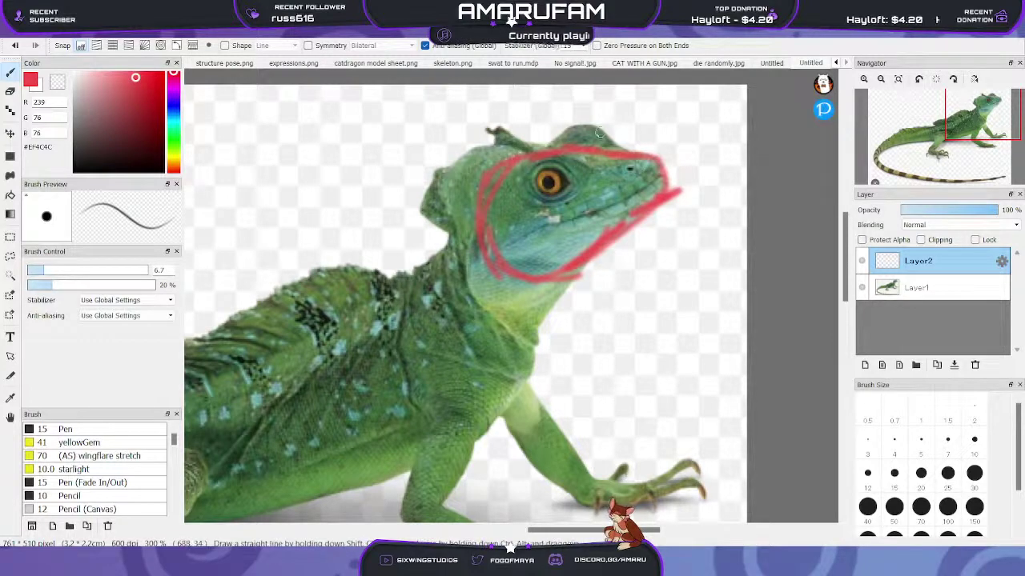
# Sketch the lizard's eye circle, the rounded bump above it, the mouth line and the nostril
pyautogui.moveTo(573, 187)
pyautogui.mouseDown()
pyautogui.moveTo(535, 191)
pyautogui.moveTo(581, 190)
pyautogui.moveTo(547, 157)
pyautogui.moveTo(552, 200)
pyautogui.mouseUp()
pyautogui.moveTo(588, 124)
pyautogui.mouseDown()
pyautogui.moveTo(604, 153)
pyautogui.moveTo(577, 122)
pyautogui.moveTo(562, 162)
pyautogui.moveTo(608, 148)
pyautogui.moveTo(587, 128)
pyautogui.moveTo(593, 152)
pyautogui.moveTo(613, 165)
pyautogui.mouseUp()
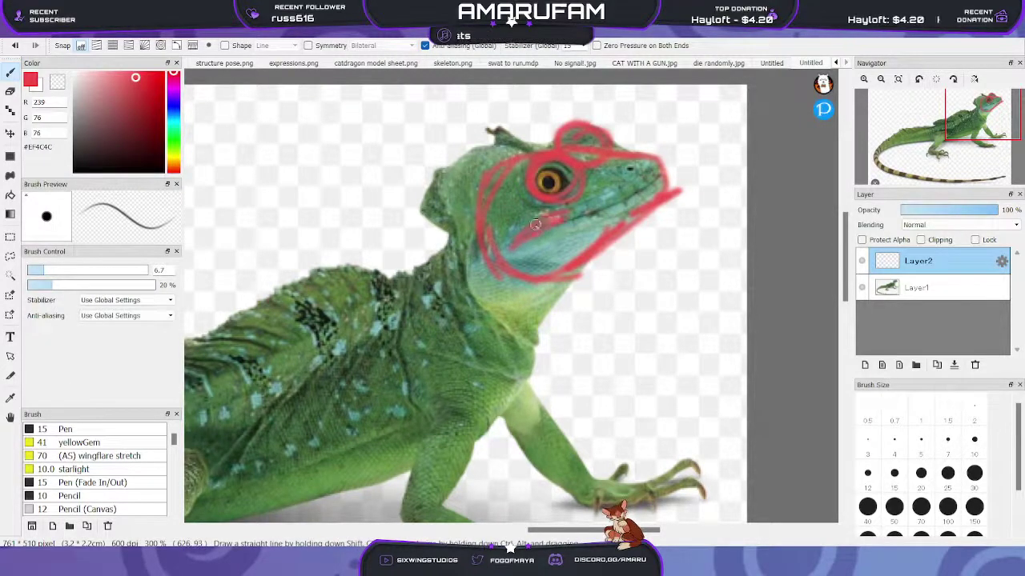
pyautogui.moveTo(535, 225)
pyautogui.mouseDown()
pyautogui.moveTo(595, 211)
pyautogui.moveTo(583, 213)
pyautogui.moveTo(671, 176)
pyautogui.mouseUp()
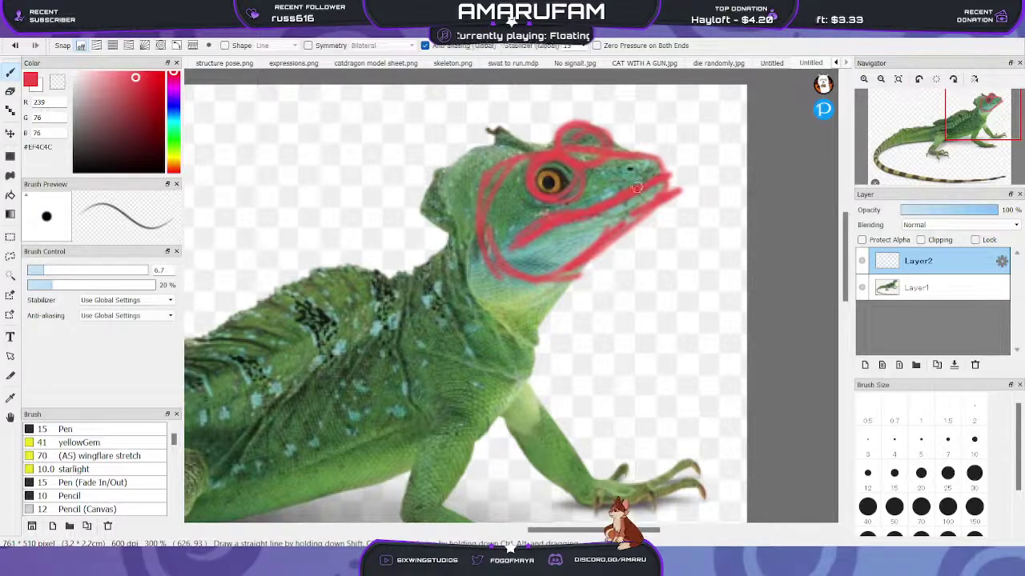
pyautogui.moveTo(628, 170); pyautogui.dragTo(637, 171)
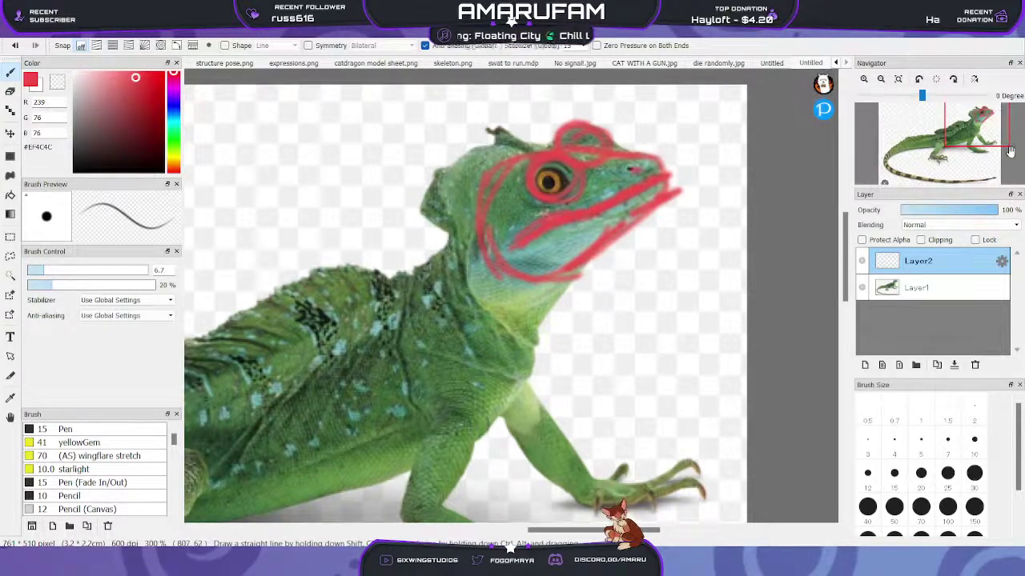
# Outline the lizard's torso along back, hip and belly, mark the shoulder, and join it to the head with neck lines
pyautogui.moveTo(1010, 151); pyautogui.dragTo(986, 160)
pyautogui.click(884, 81)
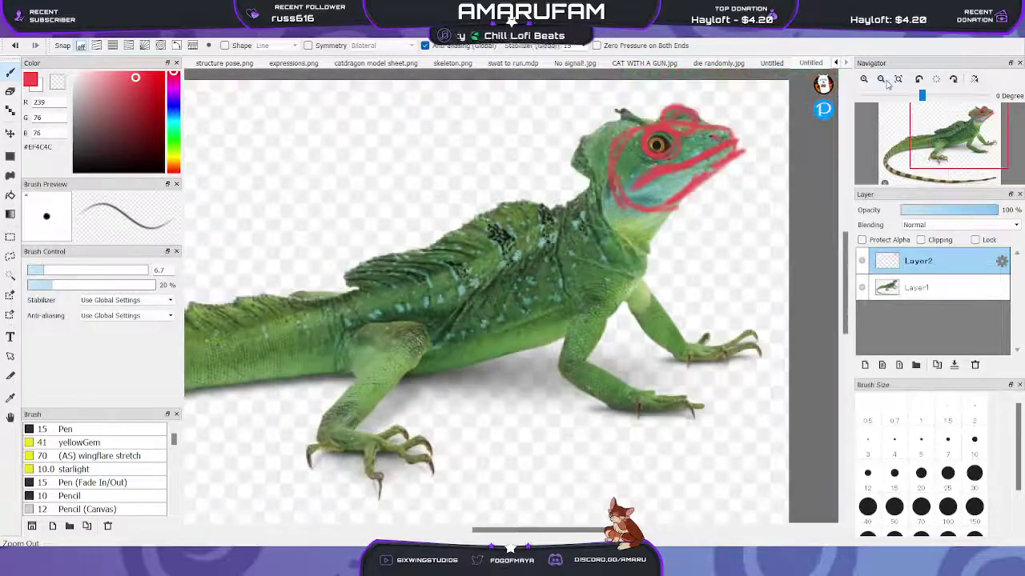
pyautogui.moveTo(349, 317)
pyautogui.mouseDown()
pyautogui.moveTo(354, 378)
pyautogui.moveTo(469, 372)
pyautogui.moveTo(438, 377)
pyautogui.moveTo(548, 333)
pyautogui.moveTo(378, 380)
pyautogui.moveTo(560, 322)
pyautogui.moveTo(478, 366)
pyautogui.moveTo(655, 293)
pyautogui.moveTo(559, 237)
pyautogui.moveTo(591, 290)
pyautogui.mouseUp()
pyautogui.moveTo(546, 233)
pyautogui.mouseDown()
pyautogui.moveTo(378, 300)
pyautogui.moveTo(443, 270)
pyautogui.moveTo(353, 300)
pyautogui.moveTo(507, 228)
pyautogui.moveTo(592, 206)
pyautogui.moveTo(560, 210)
pyautogui.moveTo(597, 174)
pyautogui.moveTo(542, 234)
pyautogui.moveTo(588, 189)
pyautogui.mouseUp()
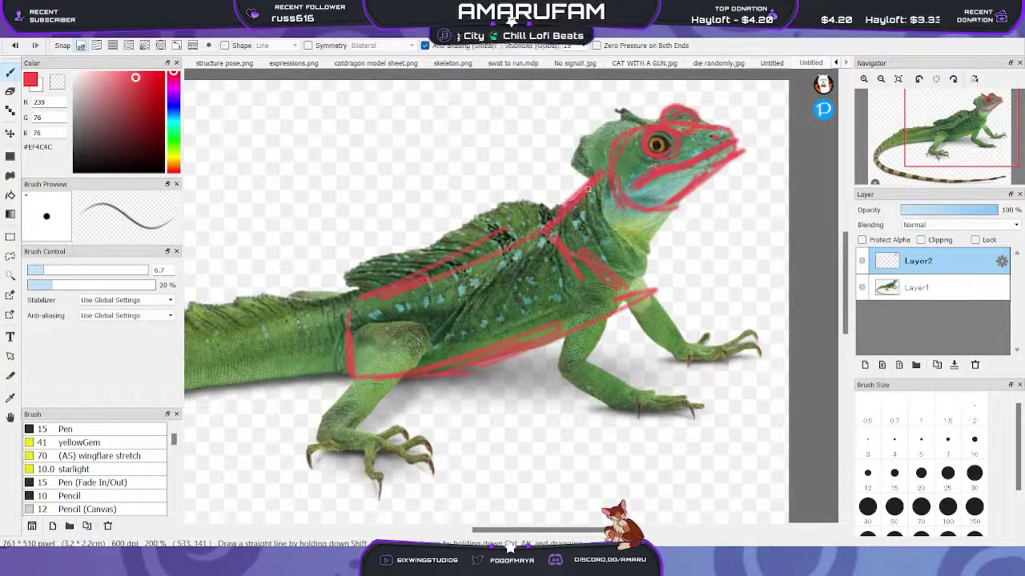
pyautogui.moveTo(656, 215); pyautogui.dragTo(639, 292)
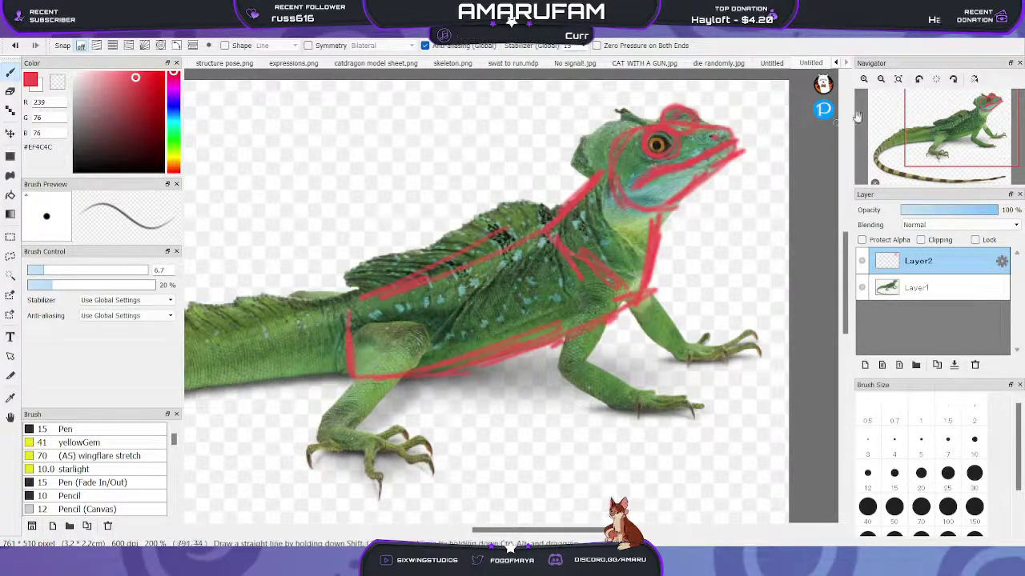
# Outline both front legs and the near hind leg of the lizard, with a rounded thigh shape overlapping the torso
pyautogui.moveTo(943, 133); pyautogui.dragTo(953, 148)
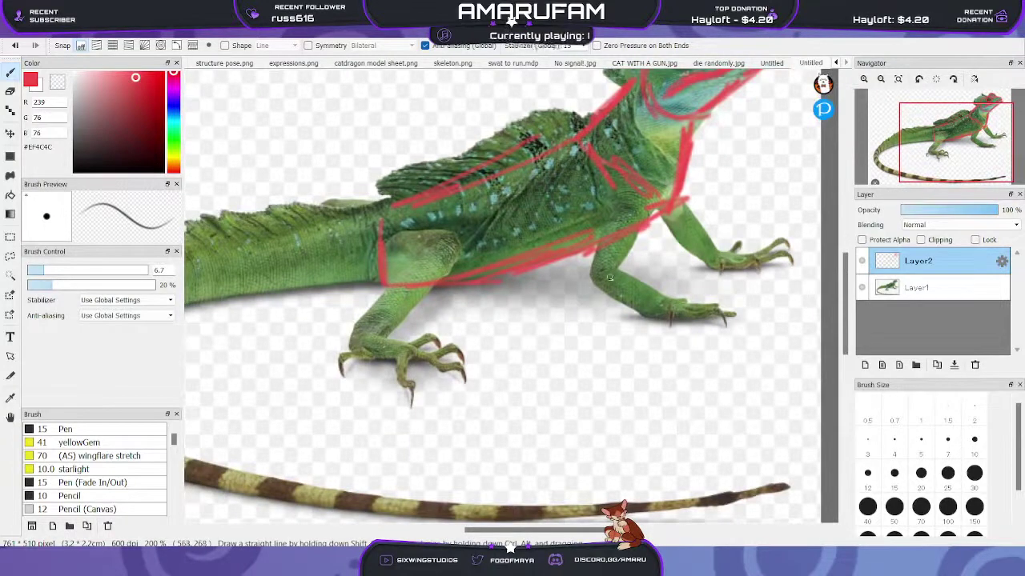
pyautogui.moveTo(597, 276)
pyautogui.mouseDown()
pyautogui.moveTo(644, 314)
pyautogui.moveTo(661, 303)
pyautogui.moveTo(649, 317)
pyautogui.moveTo(672, 292)
pyautogui.moveTo(590, 265)
pyautogui.moveTo(609, 271)
pyautogui.moveTo(635, 211)
pyautogui.moveTo(639, 250)
pyautogui.moveTo(655, 209)
pyautogui.moveTo(606, 207)
pyautogui.moveTo(696, 213)
pyautogui.moveTo(667, 216)
pyautogui.moveTo(706, 264)
pyautogui.moveTo(715, 256)
pyautogui.moveTo(672, 217)
pyautogui.mouseUp()
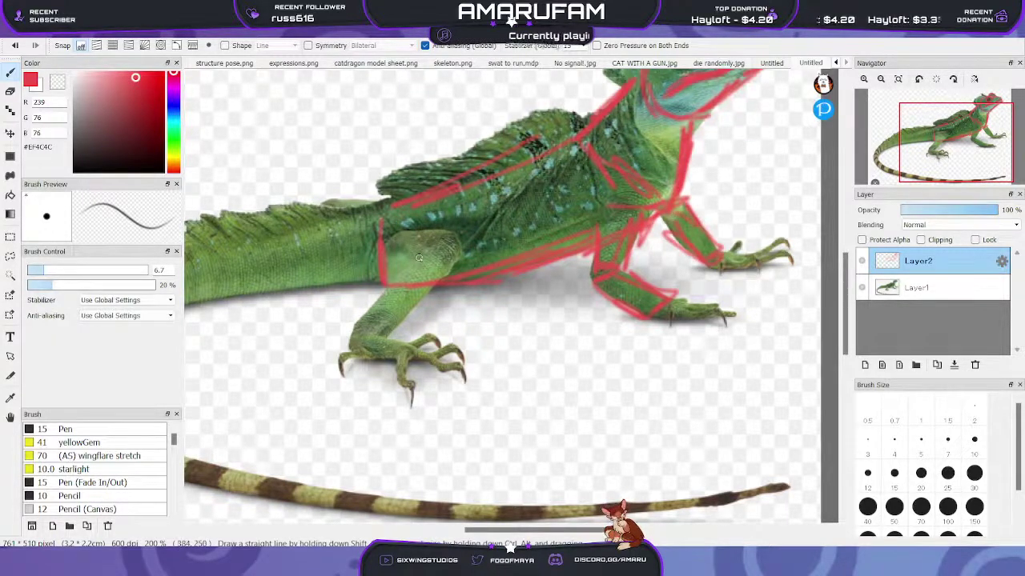
pyautogui.moveTo(418, 256); pyautogui.dragTo(365, 314)
pyautogui.moveTo(393, 276); pyautogui.dragTo(350, 335)
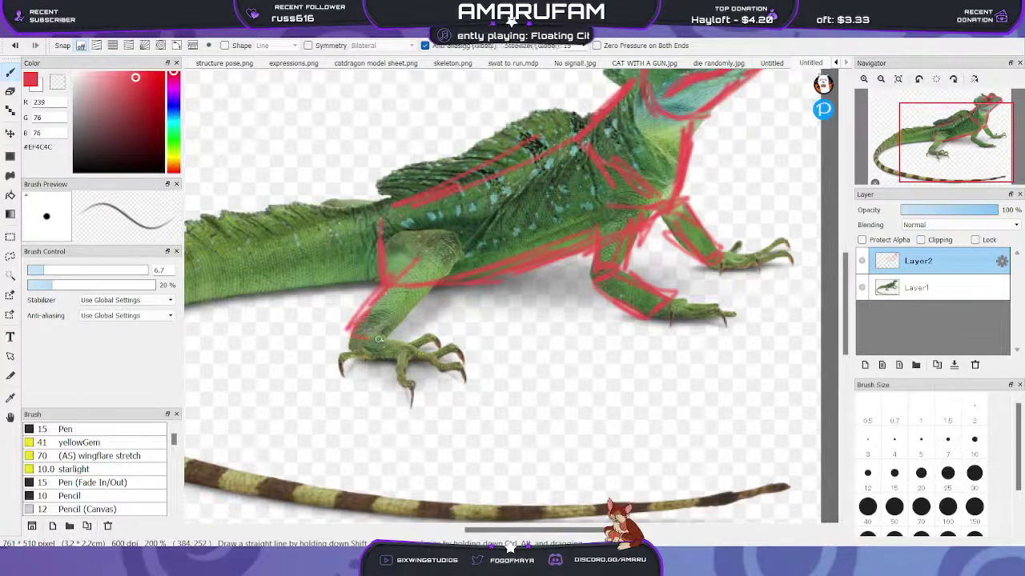
pyautogui.moveTo(411, 302)
pyautogui.mouseDown()
pyautogui.moveTo(389, 335)
pyautogui.moveTo(464, 262)
pyautogui.moveTo(445, 273)
pyautogui.mouseUp()
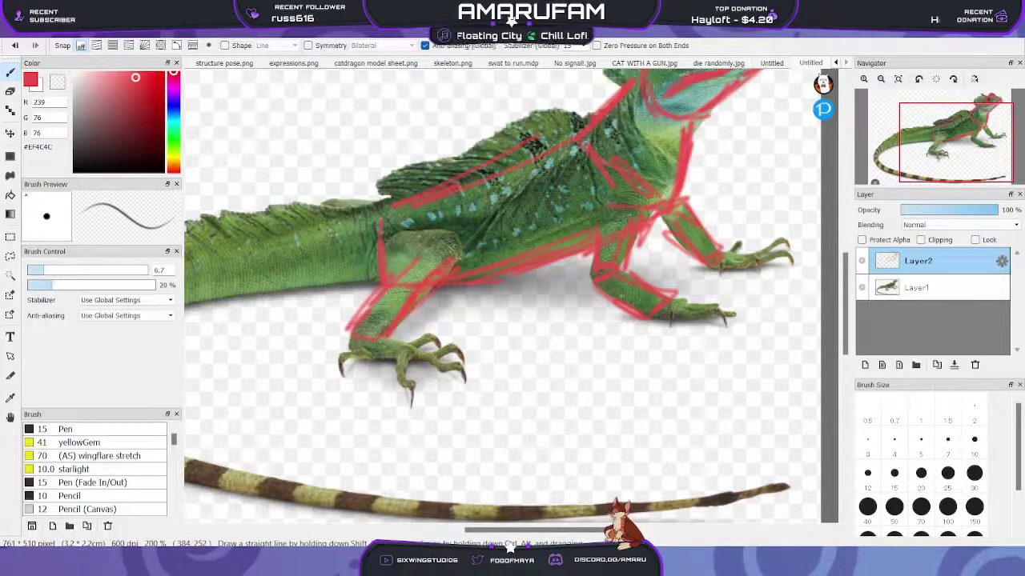
pyautogui.moveTo(380, 281)
pyautogui.mouseDown()
pyautogui.moveTo(397, 233)
pyautogui.moveTo(470, 230)
pyautogui.moveTo(445, 234)
pyautogui.moveTo(457, 237)
pyautogui.moveTo(453, 271)
pyautogui.mouseUp()
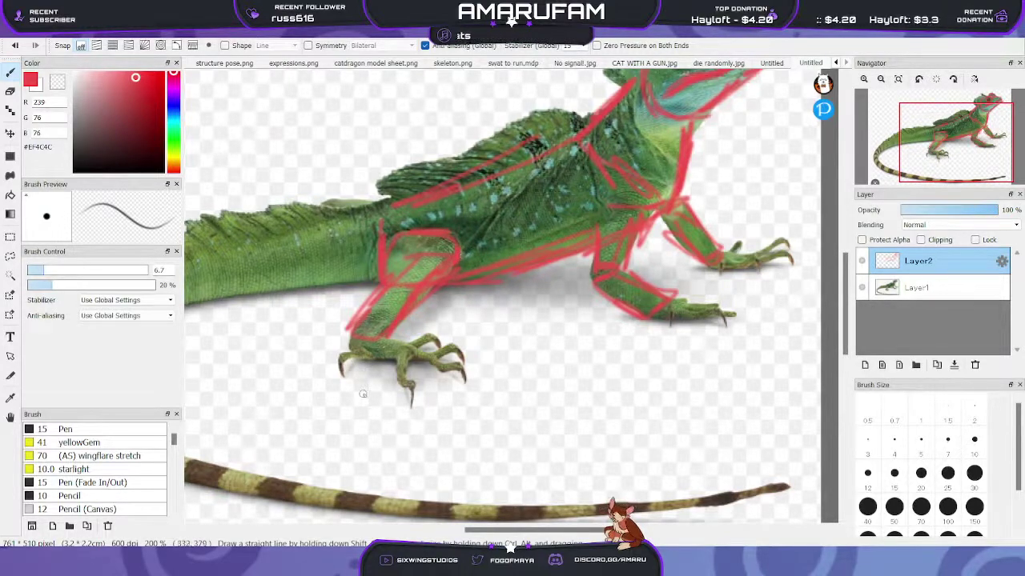
# Draw the toes and claws on the lizard's hind foot and on both front feet
pyautogui.moveTo(349, 349)
pyautogui.mouseDown()
pyautogui.moveTo(405, 355)
pyautogui.moveTo(373, 343)
pyautogui.moveTo(334, 378)
pyautogui.moveTo(357, 359)
pyautogui.mouseUp()
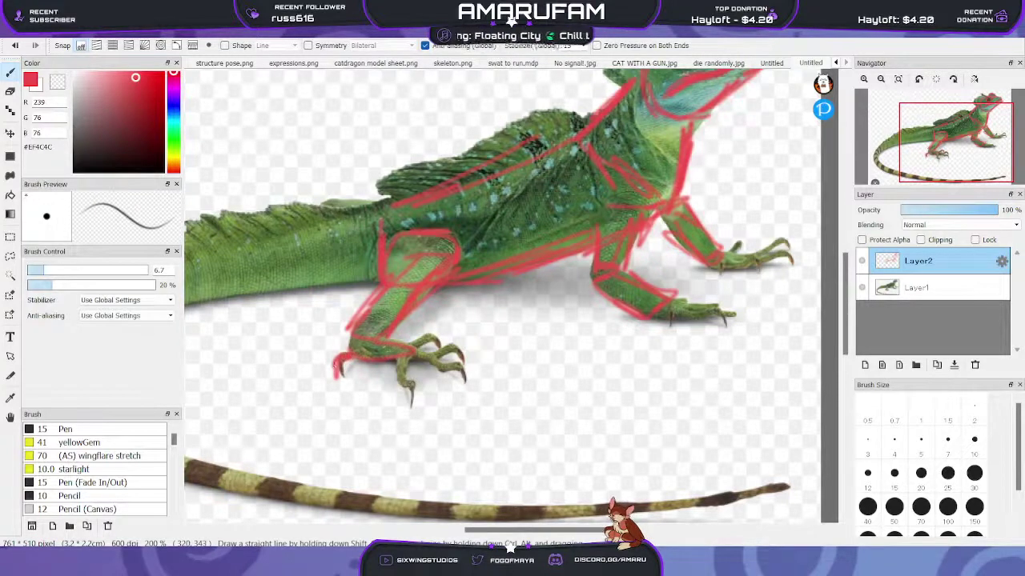
pyautogui.moveTo(400, 360); pyautogui.dragTo(410, 399)
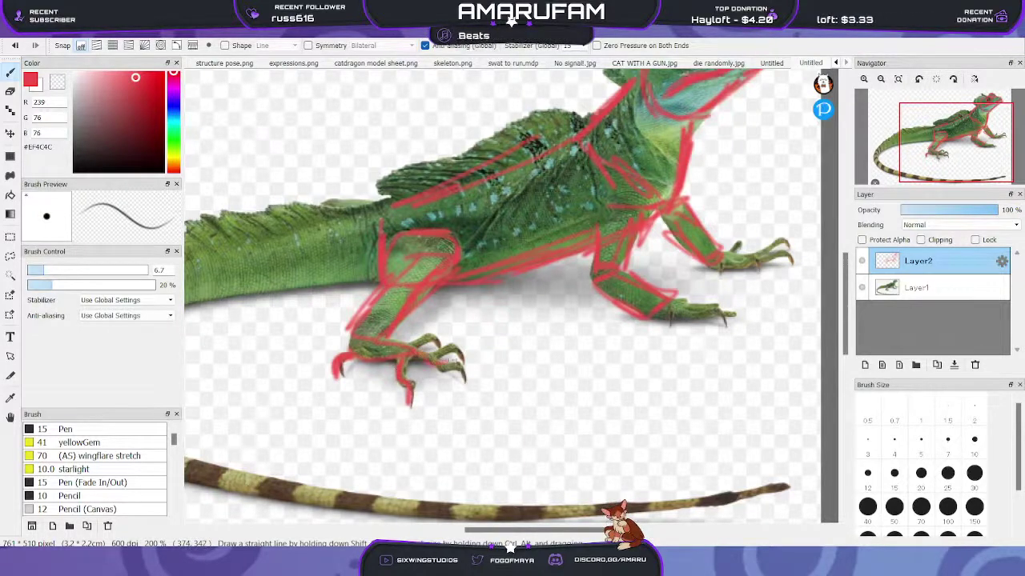
pyautogui.moveTo(463, 377)
pyautogui.mouseDown()
pyautogui.moveTo(419, 354)
pyautogui.moveTo(434, 345)
pyautogui.mouseUp()
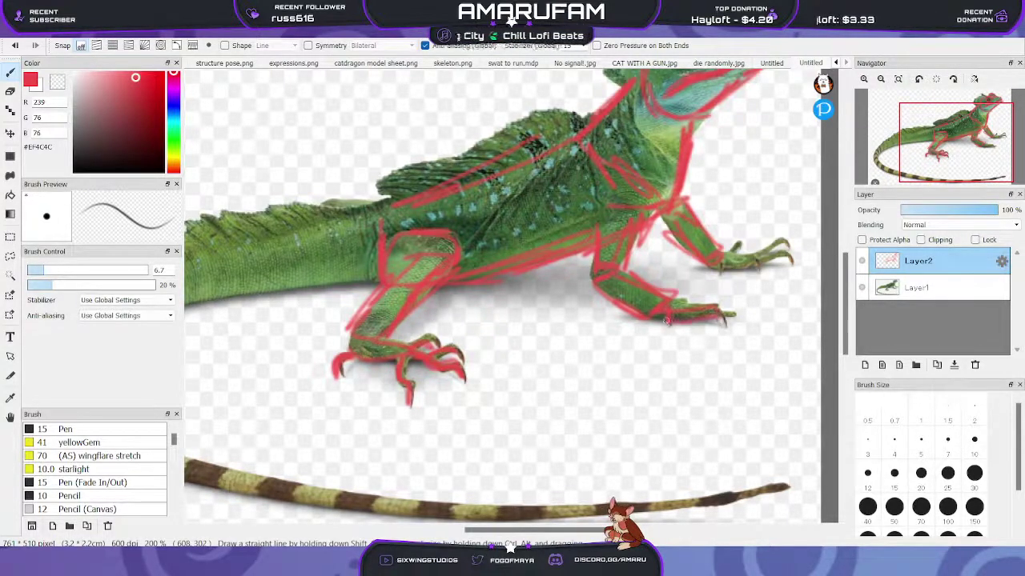
pyautogui.moveTo(719, 309); pyautogui.dragTo(736, 313)
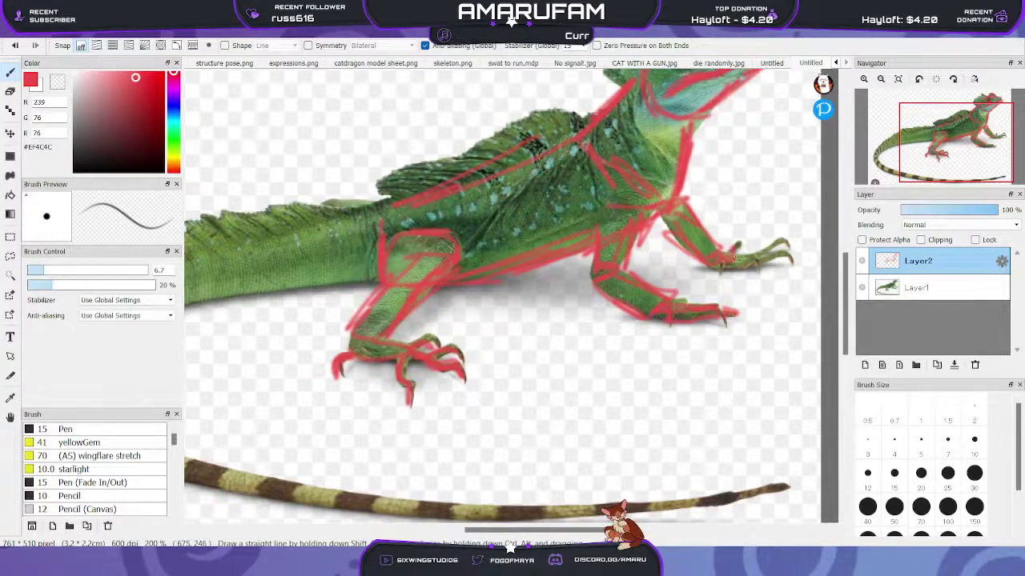
pyautogui.moveTo(756, 256)
pyautogui.mouseDown()
pyautogui.moveTo(790, 245)
pyautogui.moveTo(742, 262)
pyautogui.moveTo(792, 259)
pyautogui.moveTo(764, 260)
pyautogui.mouseUp()
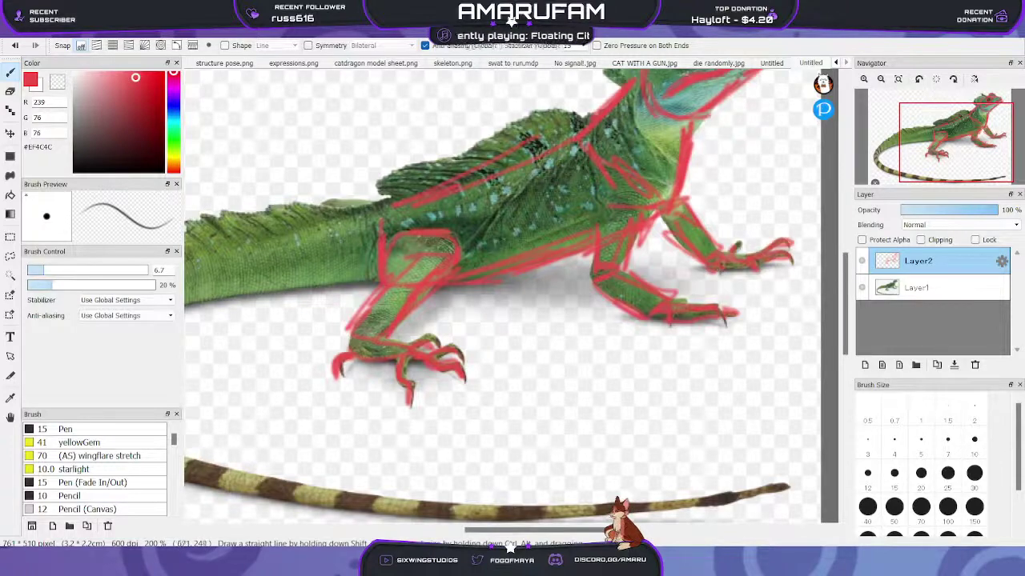
# Outline the thick base of the lizard's tail along both edges and carry the lines around the first bend
pyautogui.moveTo(978, 155); pyautogui.dragTo(927, 155)
pyautogui.click(881, 78)
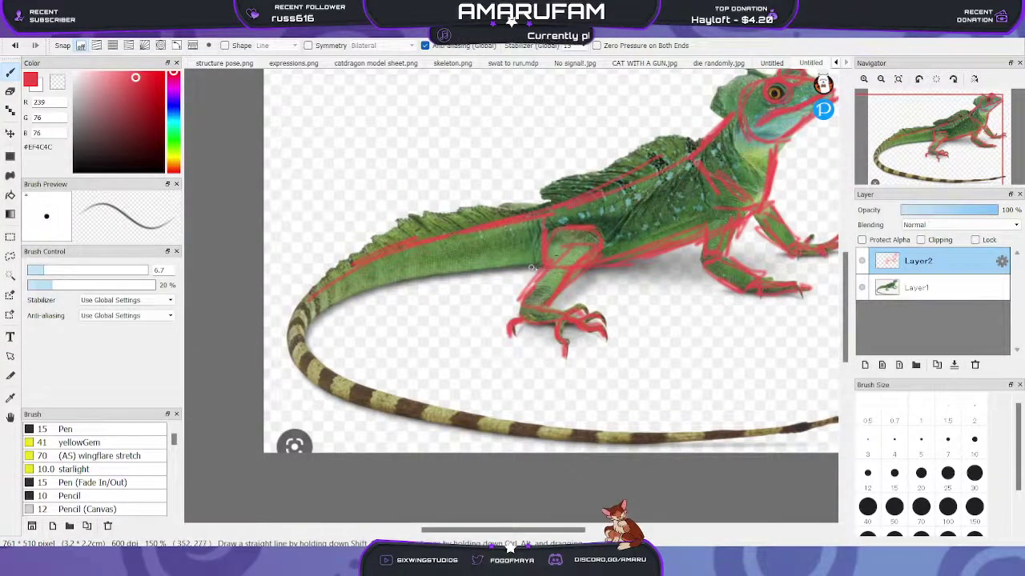
pyautogui.moveTo(529, 269)
pyautogui.mouseDown()
pyautogui.moveTo(420, 287)
pyautogui.moveTo(505, 271)
pyautogui.moveTo(392, 282)
pyautogui.mouseUp()
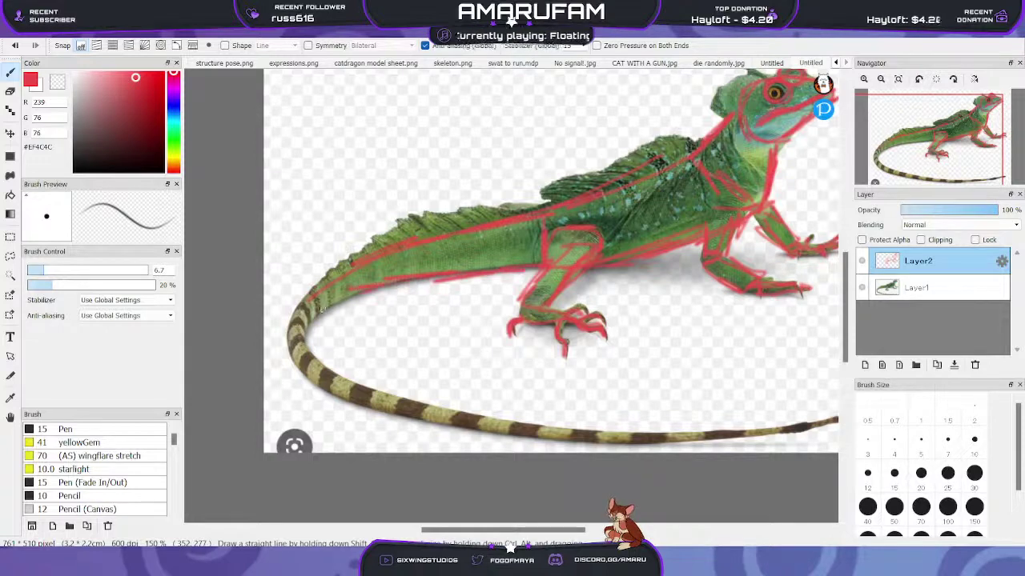
pyautogui.moveTo(289, 349); pyautogui.dragTo(291, 352)
pyautogui.moveTo(313, 315)
pyautogui.mouseDown()
pyautogui.moveTo(311, 349)
pyautogui.moveTo(332, 381)
pyautogui.mouseUp()
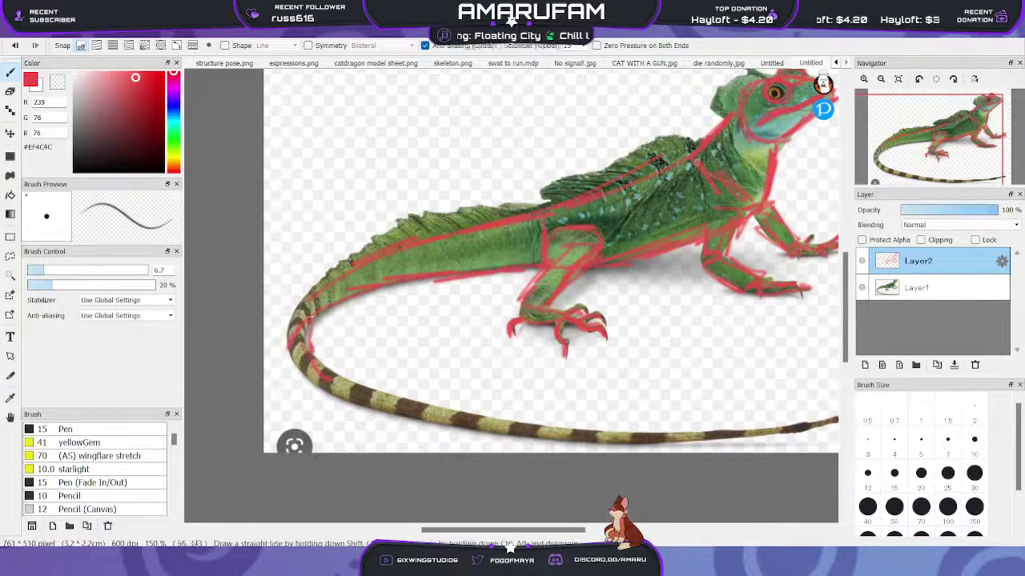
pyautogui.moveTo(302, 301); pyautogui.dragTo(325, 272)
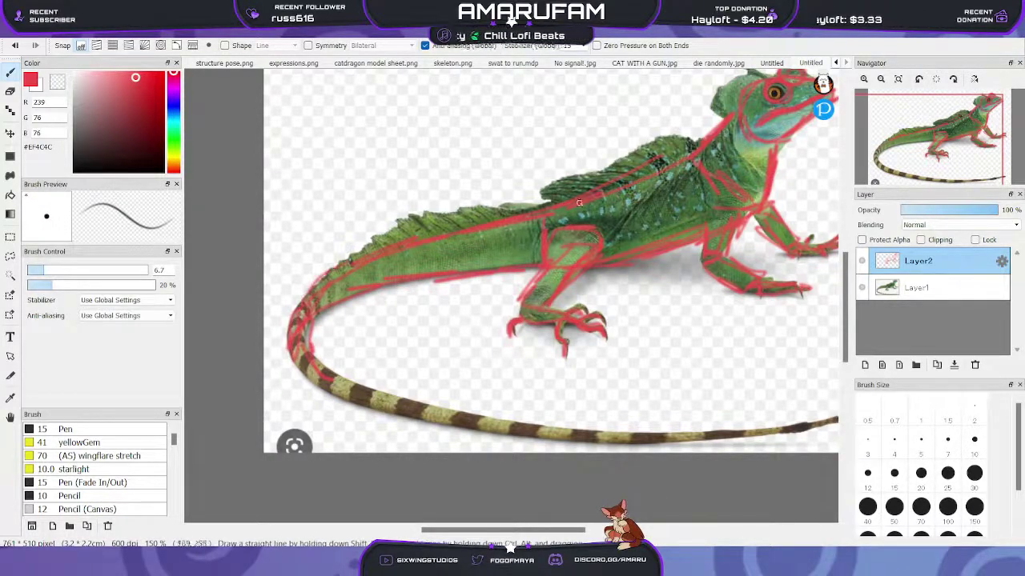
# Outline the thin striped part of the tail to its tip with the canvas view rotated upside down, then reset the rotation
pyautogui.click(970, 154)
pyautogui.click(880, 79)
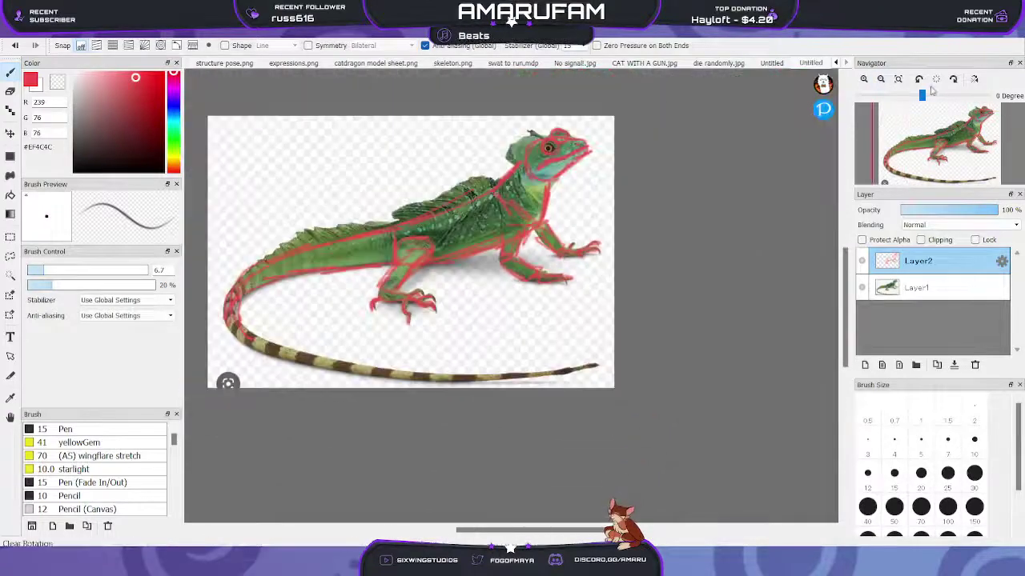
pyautogui.moveTo(922, 95); pyautogui.dragTo(984, 96)
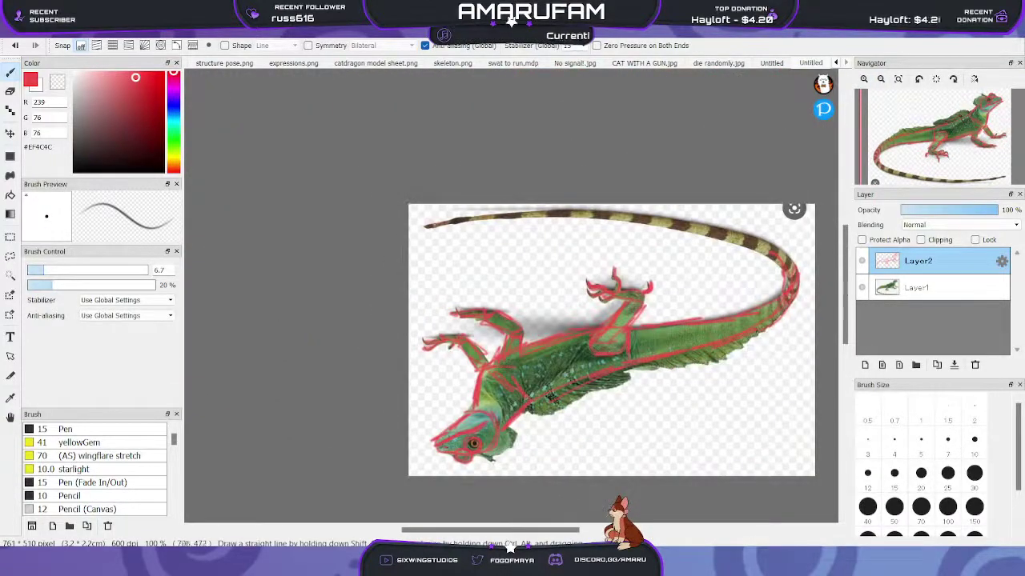
pyautogui.moveTo(445, 223); pyautogui.dragTo(509, 216)
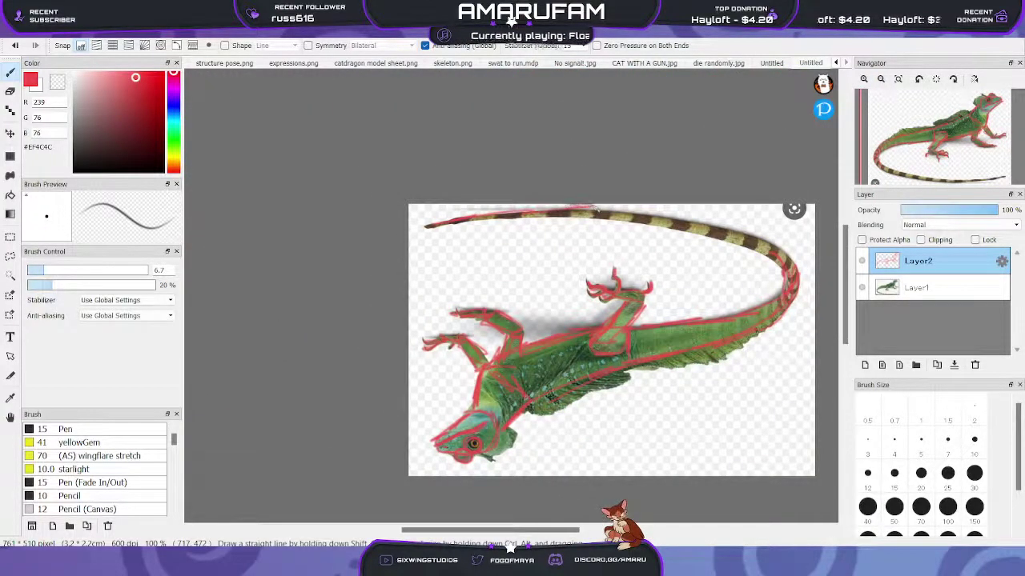
pyautogui.moveTo(640, 218)
pyautogui.mouseDown()
pyautogui.moveTo(609, 216)
pyautogui.moveTo(732, 237)
pyautogui.mouseUp()
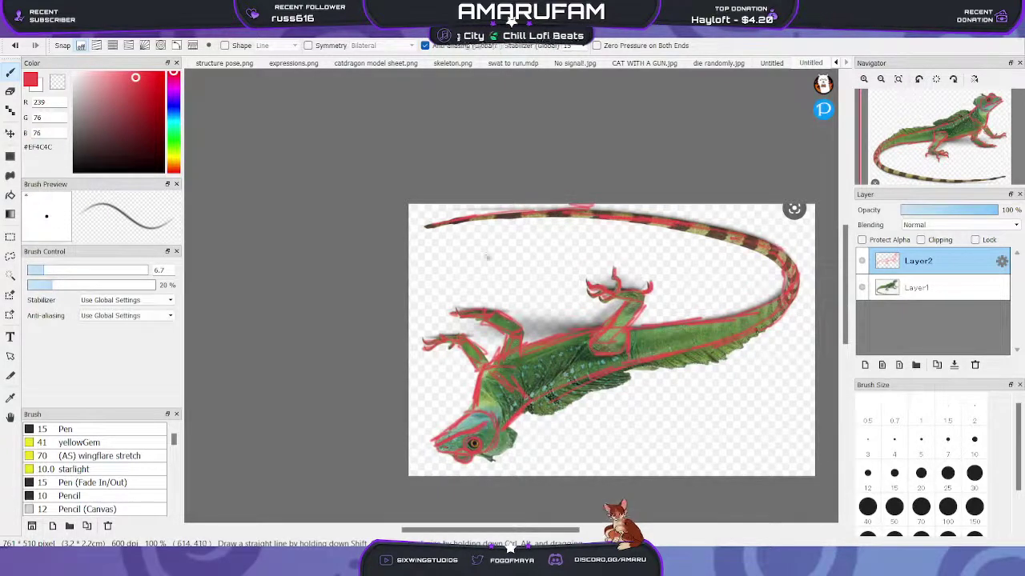
pyautogui.moveTo(424, 227)
pyautogui.mouseDown()
pyautogui.moveTo(596, 218)
pyautogui.moveTo(491, 225)
pyautogui.moveTo(623, 223)
pyautogui.moveTo(688, 236)
pyautogui.moveTo(632, 229)
pyautogui.moveTo(667, 234)
pyautogui.moveTo(610, 208)
pyautogui.moveTo(630, 224)
pyautogui.moveTo(758, 251)
pyautogui.moveTo(780, 272)
pyautogui.mouseUp()
pyautogui.click(937, 80)
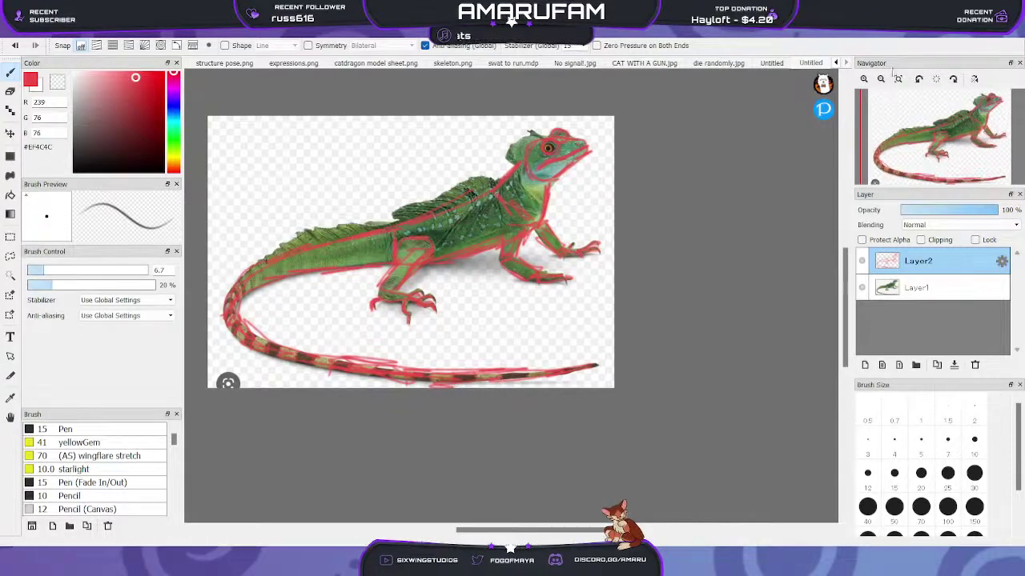
# Outline the crest flap at the back of the lizard's head
pyautogui.click(864, 78)
pyautogui.moveTo(950, 128); pyautogui.dragTo(924, 148)
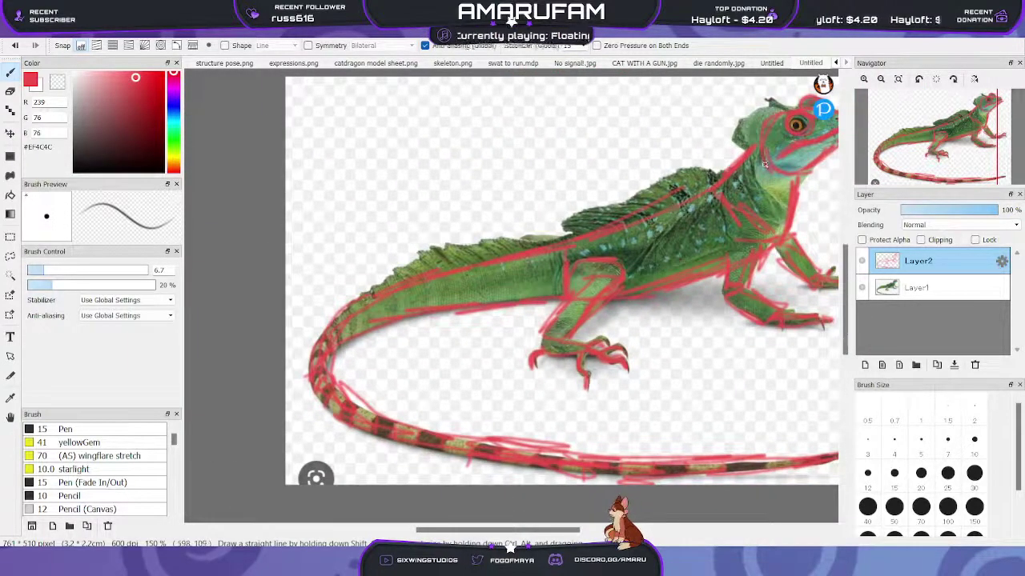
pyautogui.moveTo(1001, 150); pyautogui.dragTo(937, 137)
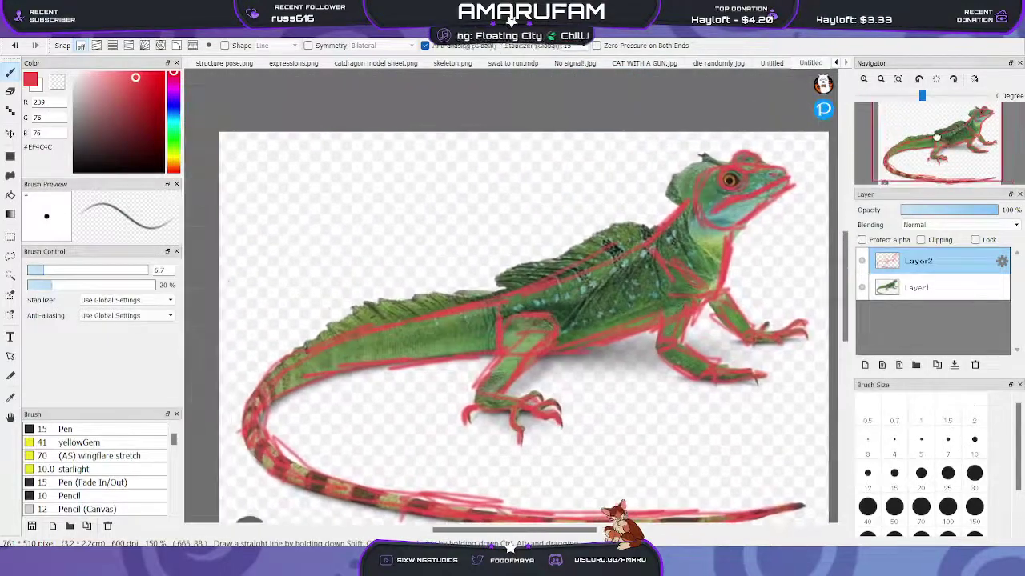
pyautogui.scroll(1, 937, 138)
pyautogui.scroll(1, 793, 160)
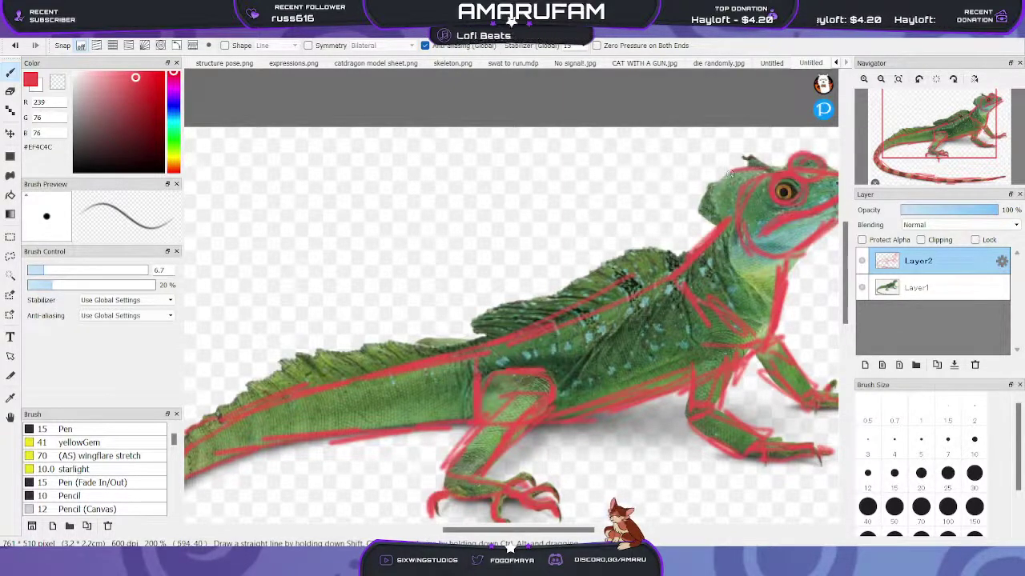
pyautogui.moveTo(730, 170)
pyautogui.mouseDown()
pyautogui.moveTo(703, 210)
pyautogui.moveTo(714, 219)
pyautogui.mouseUp()
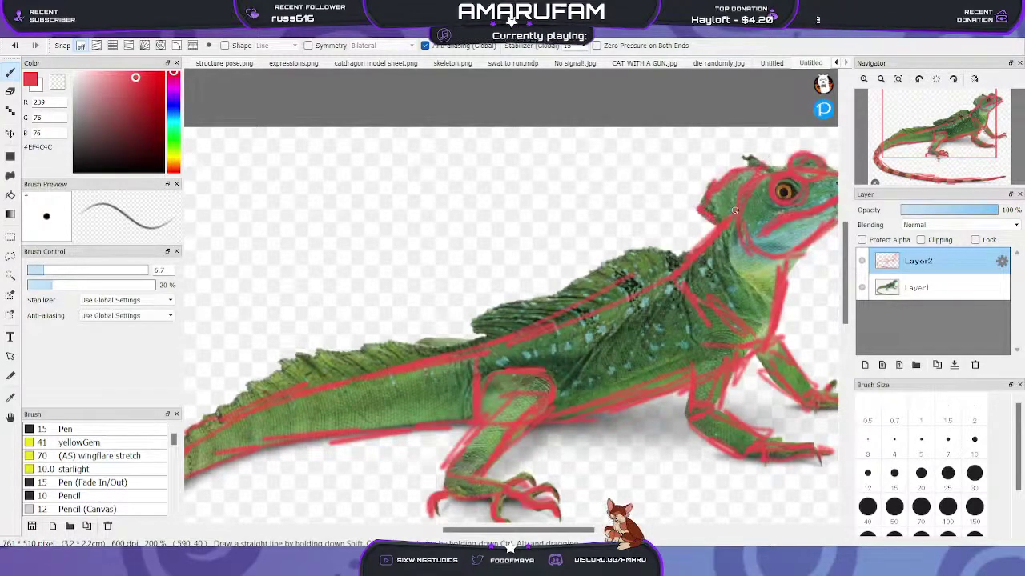
# Outline the spiny crest on the lizard's back and the lower crest running along the tail base
pyautogui.moveTo(588, 280)
pyautogui.mouseDown()
pyautogui.moveTo(539, 300)
pyautogui.moveTo(558, 297)
pyautogui.mouseUp()
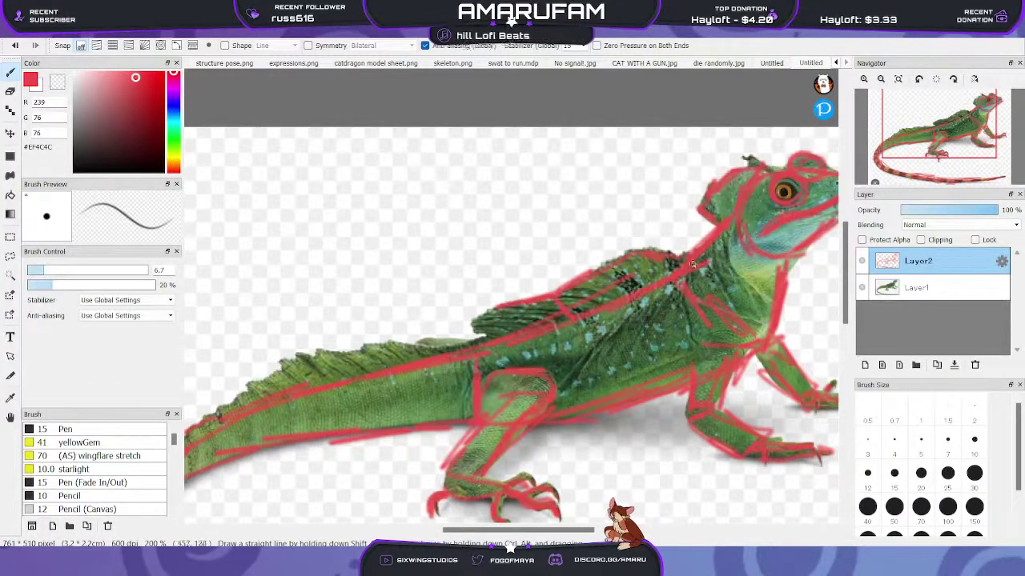
pyautogui.moveTo(493, 308); pyautogui.dragTo(471, 320)
pyautogui.moveTo(534, 325); pyautogui.dragTo(563, 319)
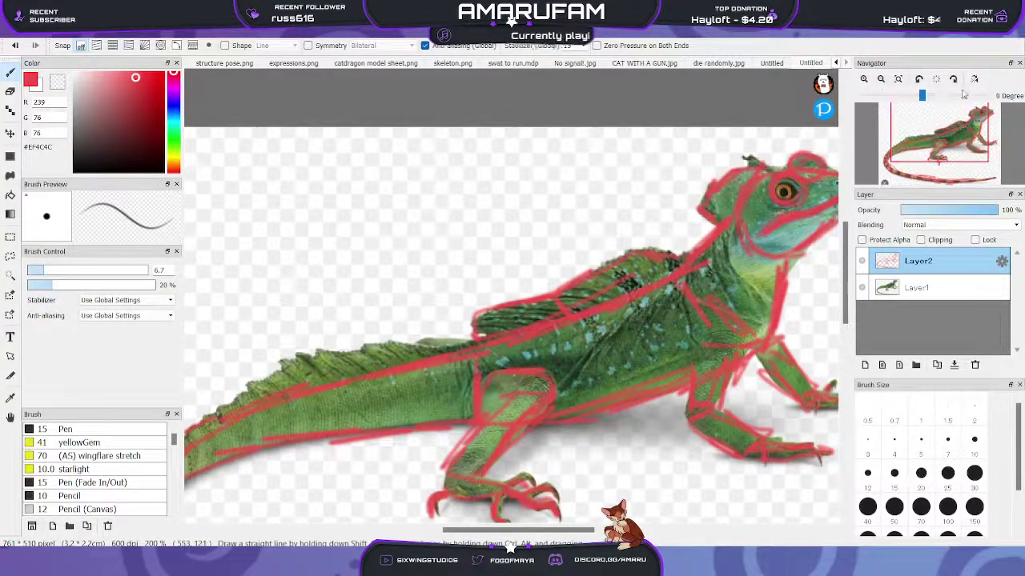
pyautogui.moveTo(942, 117); pyautogui.dragTo(917, 144)
pyautogui.moveTo(303, 323)
pyautogui.mouseDown()
pyautogui.moveTo(400, 268)
pyautogui.moveTo(478, 254)
pyautogui.mouseUp()
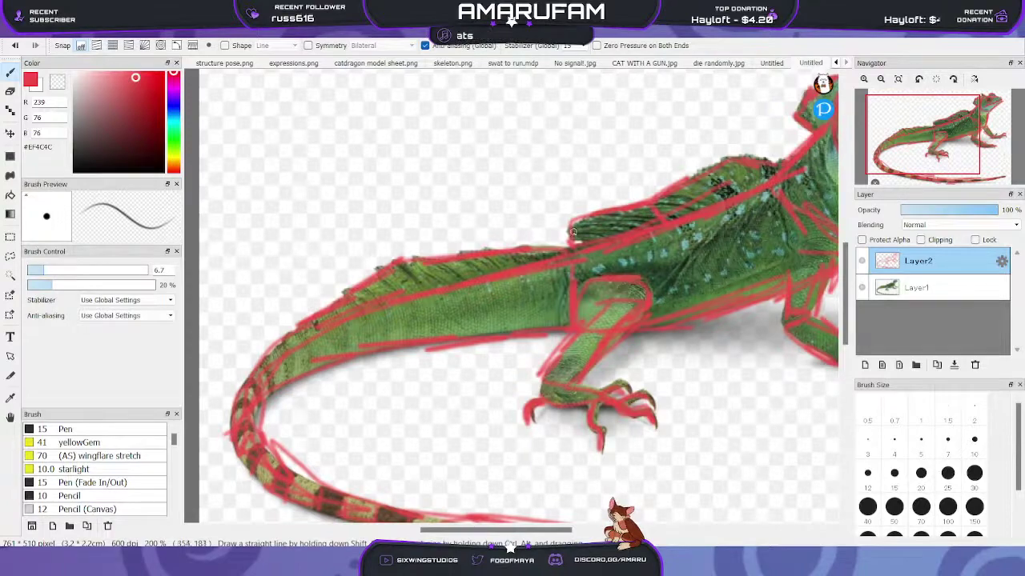
# Hide the lizard photo layer and add a curved stroke to the sketch over the lizard's eye
pyautogui.moveTo(1007, 164); pyautogui.dragTo(955, 131)
pyautogui.click(881, 78)
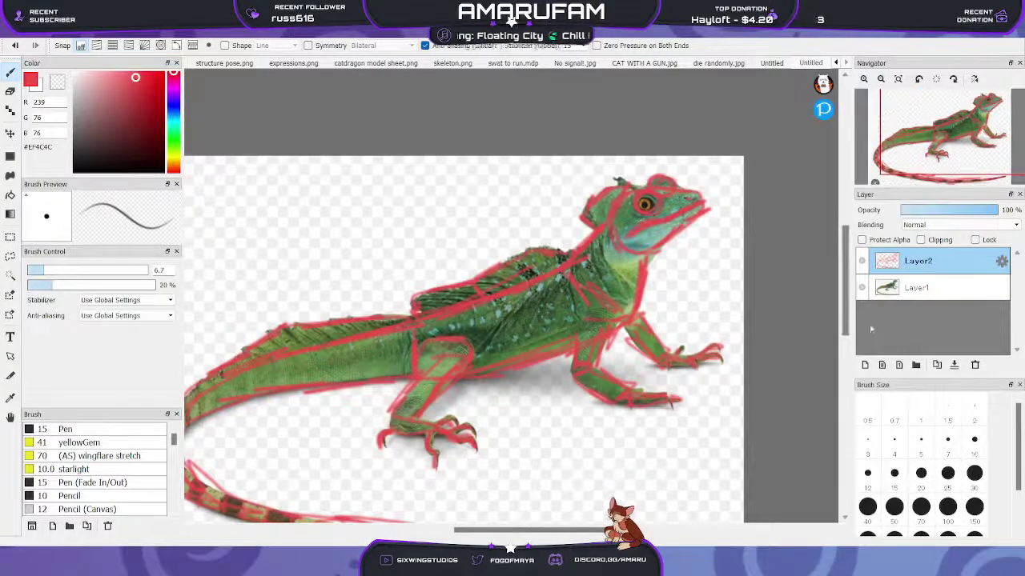
pyautogui.click(862, 288)
pyautogui.moveTo(949, 128); pyautogui.dragTo(950, 138)
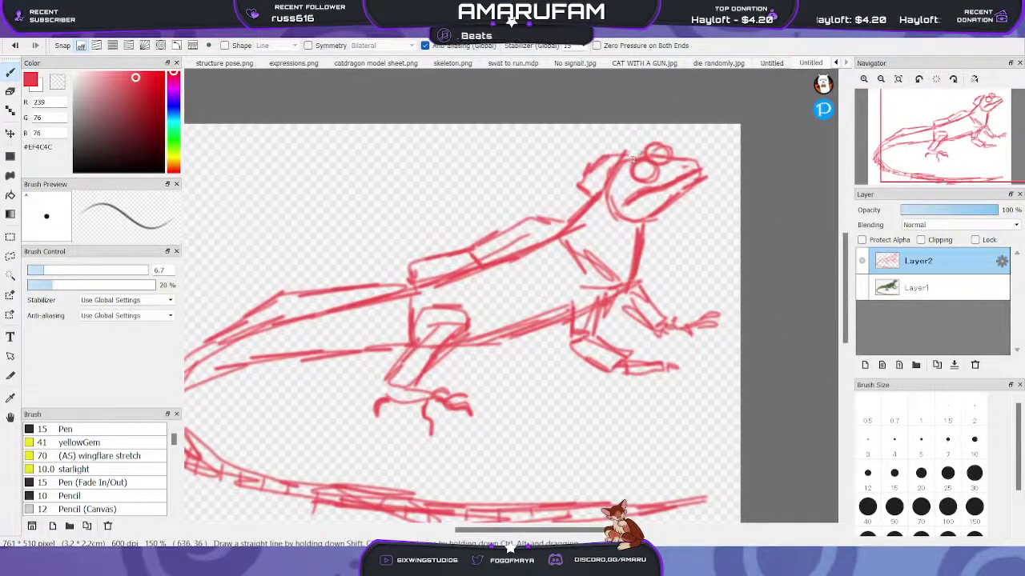
pyautogui.moveTo(633, 159); pyautogui.dragTo(663, 148)
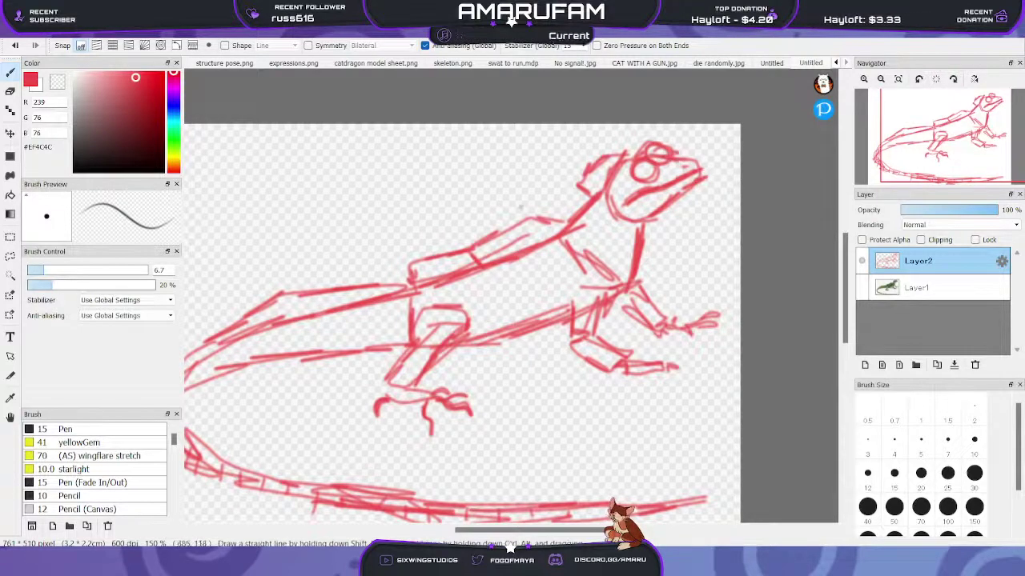
pyautogui.moveTo(947, 146)
pyautogui.mouseDown()
pyautogui.moveTo(937, 152)
pyautogui.moveTo(942, 142)
pyautogui.mouseUp()
pyautogui.moveTo(525, 146); pyautogui.dragTo(526, 213)
pyautogui.moveTo(511, 171); pyautogui.dragTo(548, 169)
pyautogui.moveTo(481, 194)
pyautogui.mouseDown()
pyautogui.moveTo(412, 216)
pyautogui.moveTo(452, 233)
pyautogui.mouseUp()
pyautogui.moveTo(477, 154); pyautogui.dragTo(406, 140)
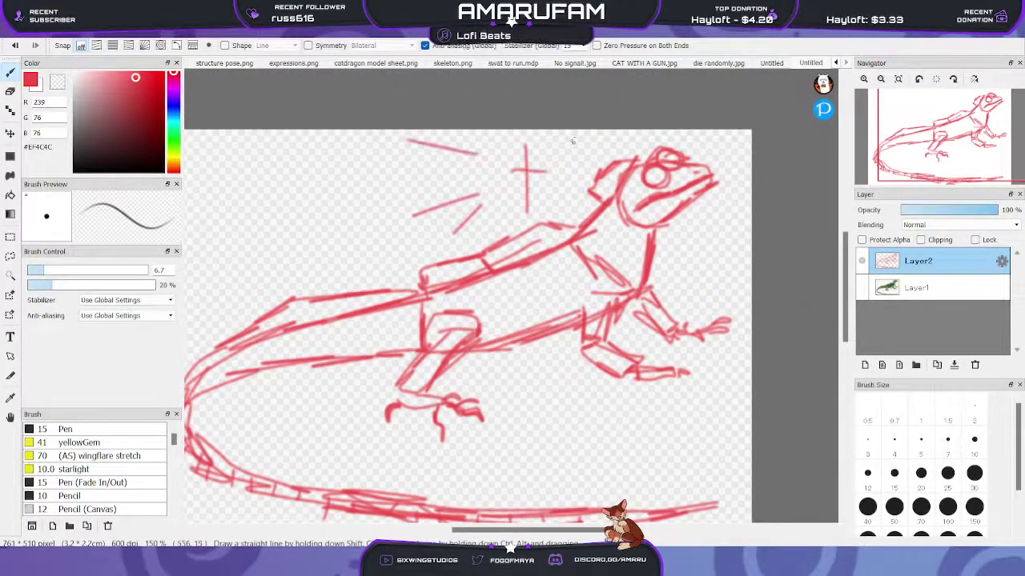
pyautogui.moveTo(567, 140)
pyautogui.mouseDown()
pyautogui.moveTo(586, 130)
pyautogui.moveTo(591, 154)
pyautogui.moveTo(619, 150)
pyautogui.mouseUp()
pyautogui.moveTo(585, 175); pyautogui.dragTo(602, 180)
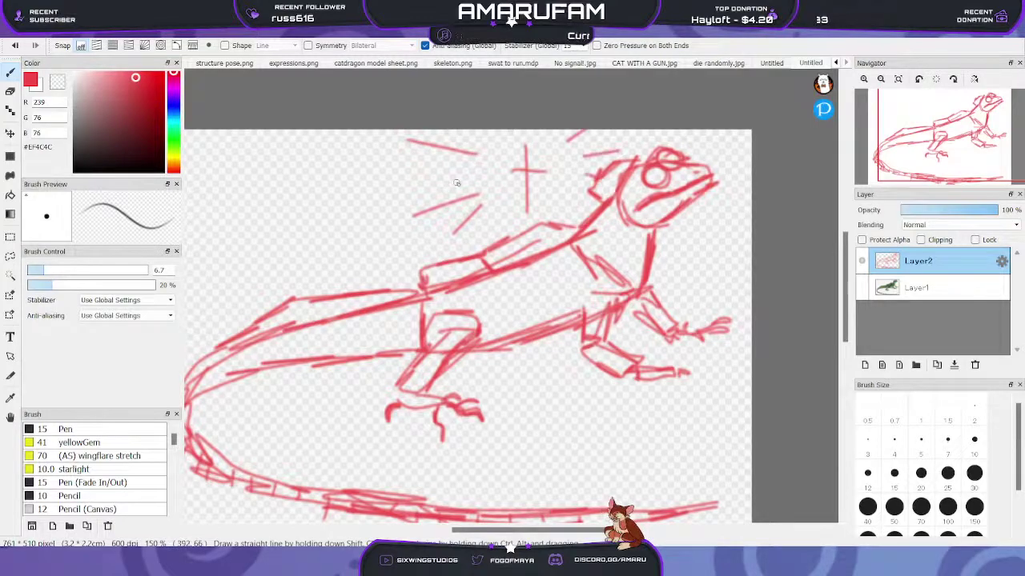
pyautogui.moveTo(454, 180)
pyautogui.mouseDown()
pyautogui.moveTo(393, 190)
pyautogui.moveTo(407, 170)
pyautogui.mouseUp()
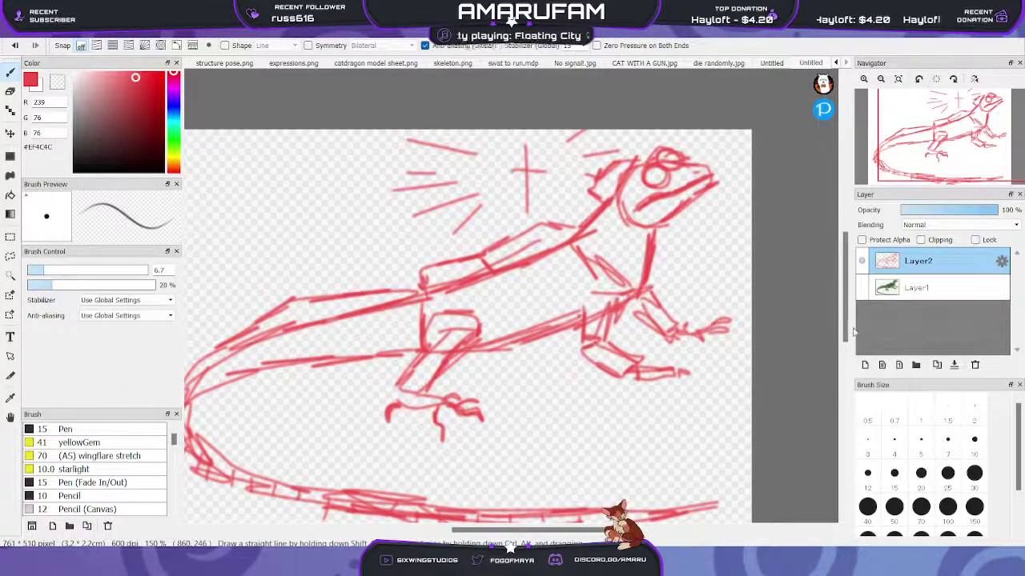
pyautogui.hotkey('ctrl', 'z')
pyautogui.hotkey('ctrl', 'z')
pyautogui.hotkey('ctrl', 'z')
pyautogui.hotkey('ctrl', 'z')
pyautogui.hotkey('ctrl', 'z')
pyautogui.hotkey('ctrl', 'z')
pyautogui.hotkey('ctrl', 'z')
pyautogui.hotkey('ctrl', 'z')
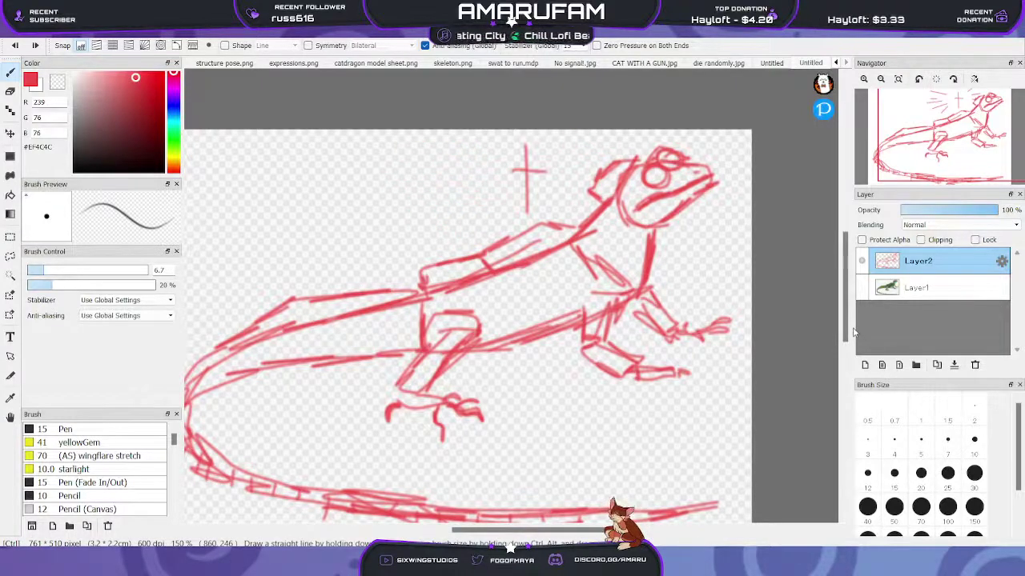
pyautogui.hotkey('ctrl', 'z')
pyautogui.hotkey('ctrl', 'z')
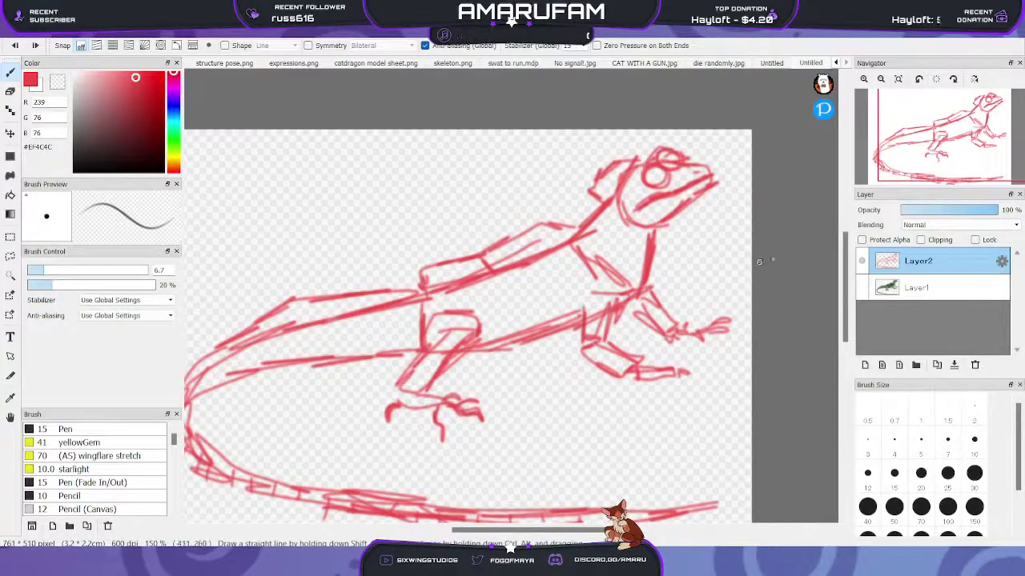
# Show the lizard photo layer again and reinforce the underside outline of the tail just before its bend
pyautogui.click(862, 288)
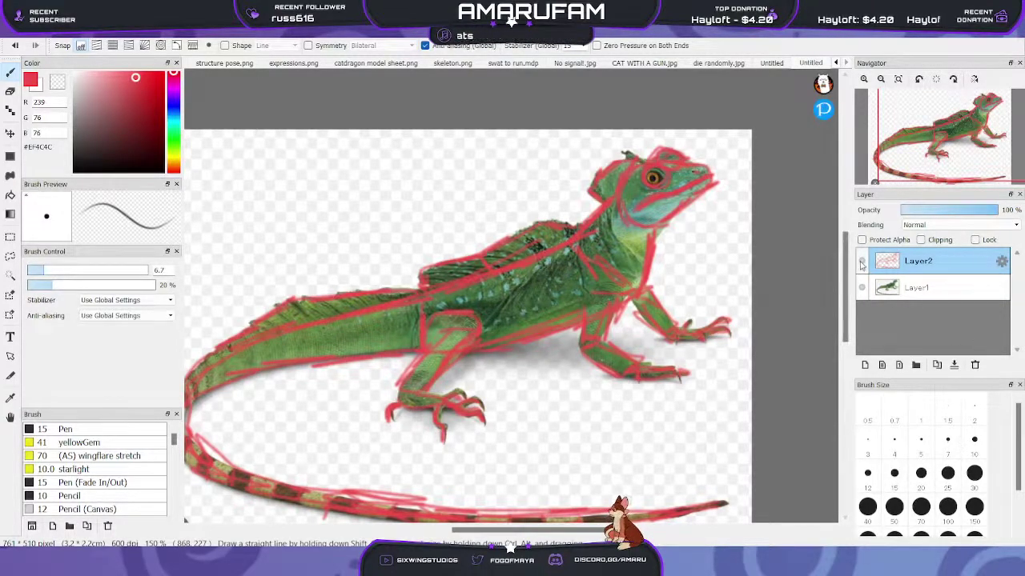
pyautogui.moveTo(966, 125); pyautogui.dragTo(939, 143)
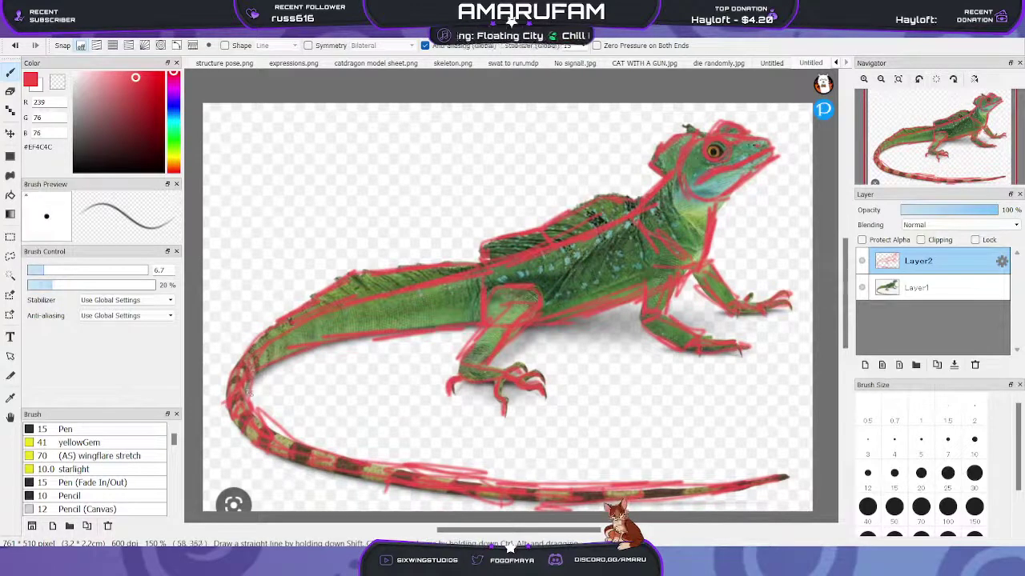
pyautogui.moveTo(281, 361); pyautogui.dragTo(325, 350)
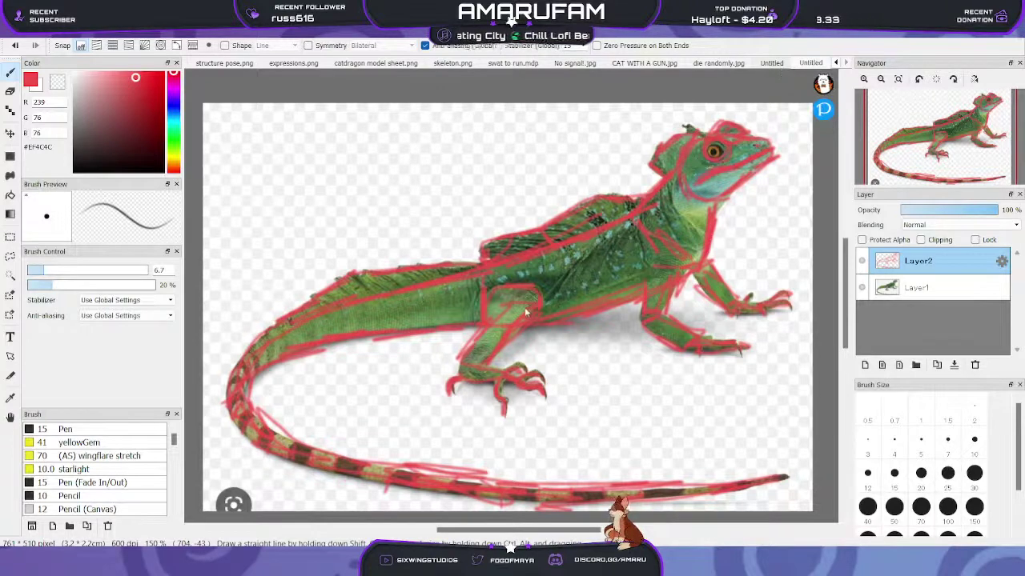
# Close the documents between the first Untitled canvas and the lizard drawing, including die randomly.jpg, skeleton.png and structure proportions.png
pyautogui.middleClick(772, 63)
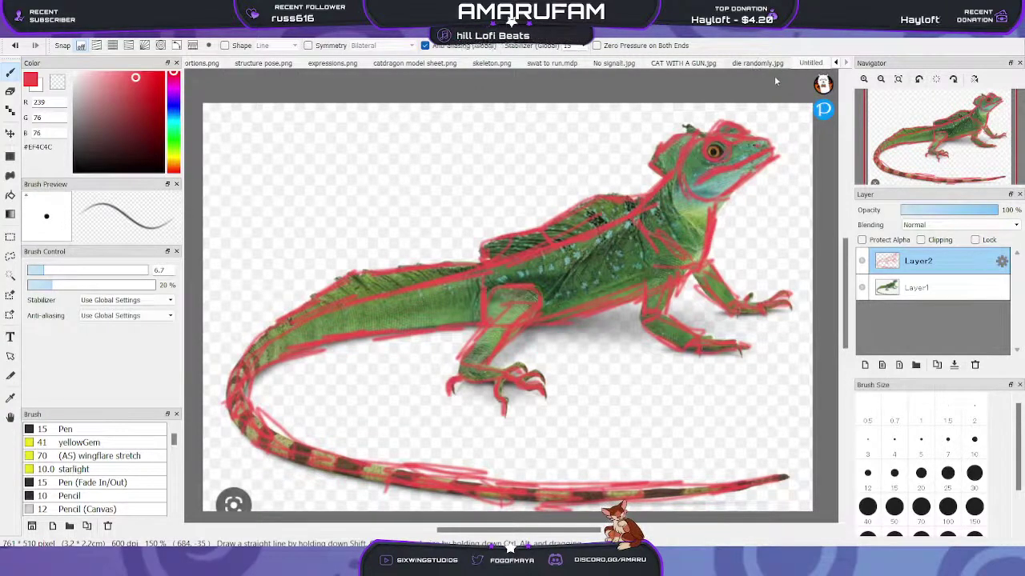
pyautogui.scroll(1, 756, 64)
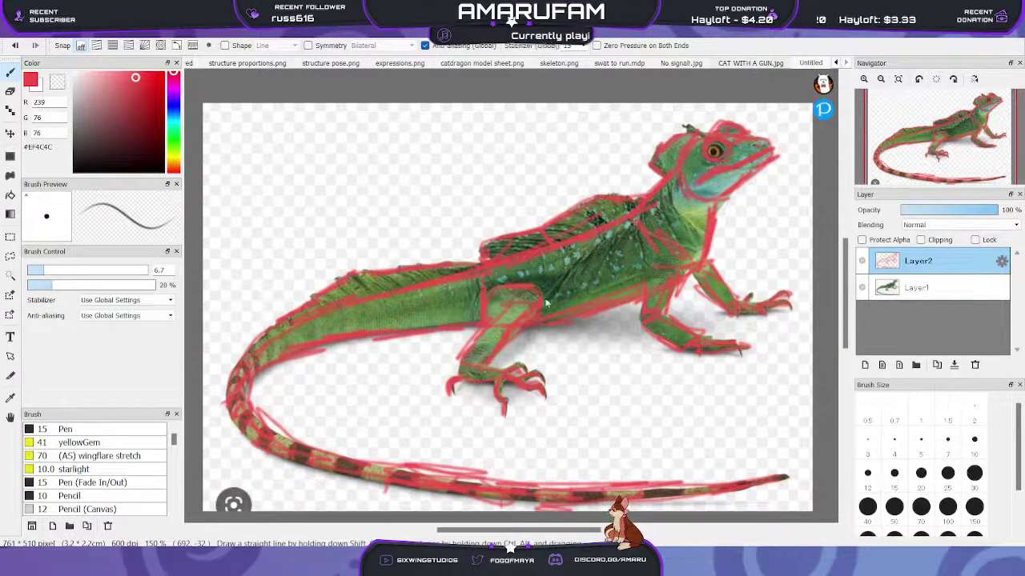
pyautogui.scroll(1, 710, 64)
pyautogui.scroll(1, 720, 69)
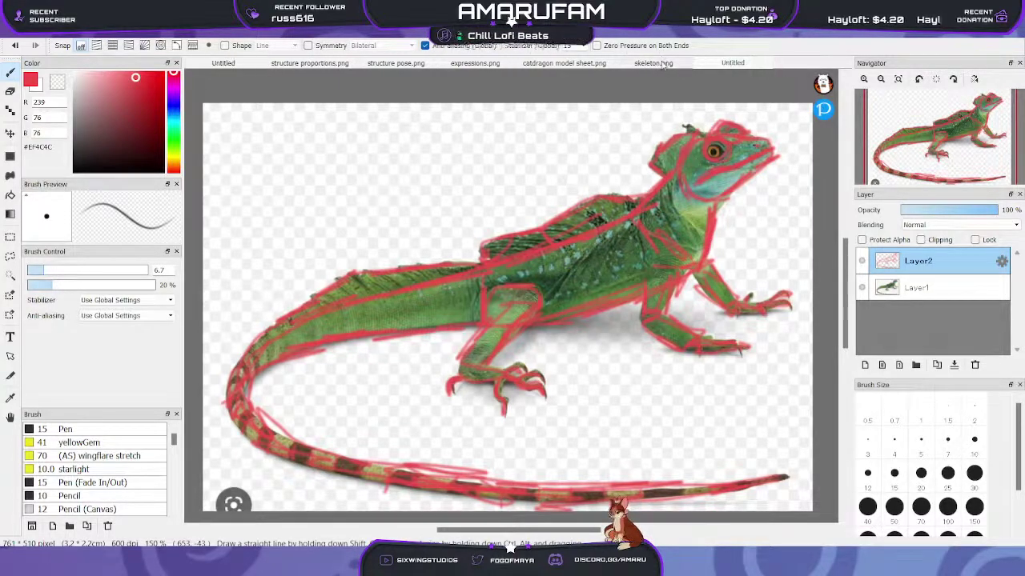
pyautogui.scroll(1, 644, 64)
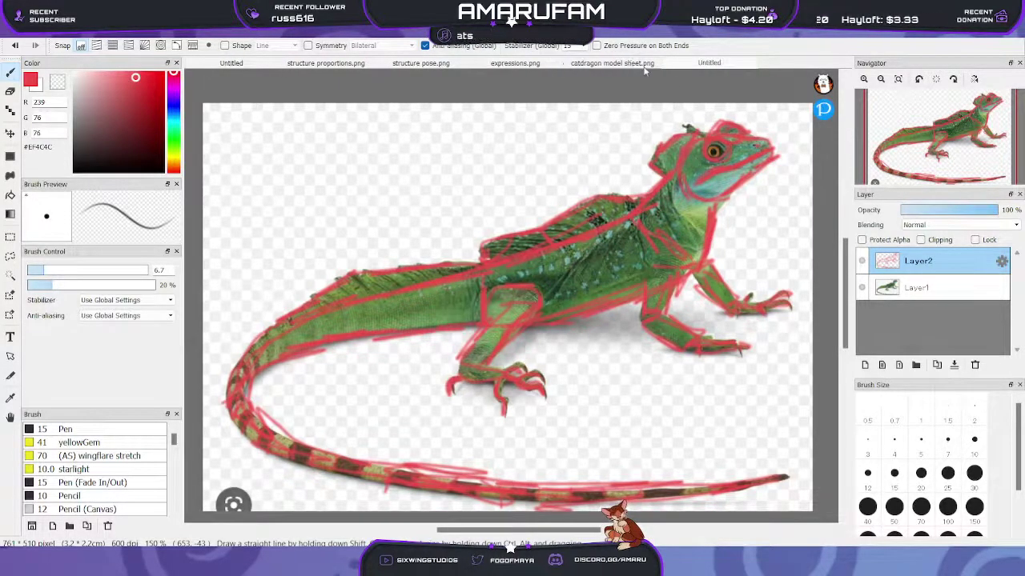
pyautogui.scroll(1, 641, 64)
pyautogui.click(604, 78)
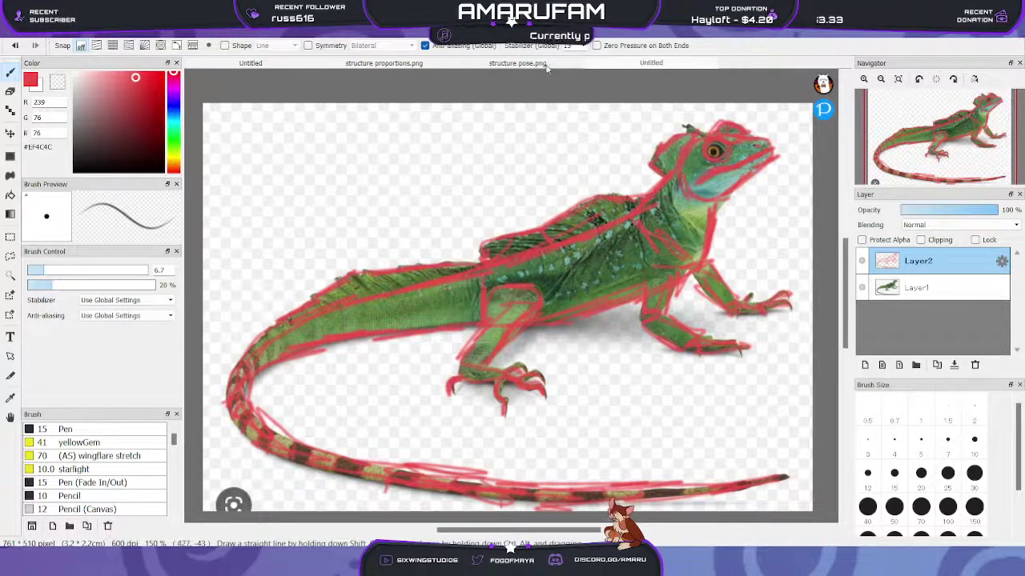
pyautogui.click(573, 65)
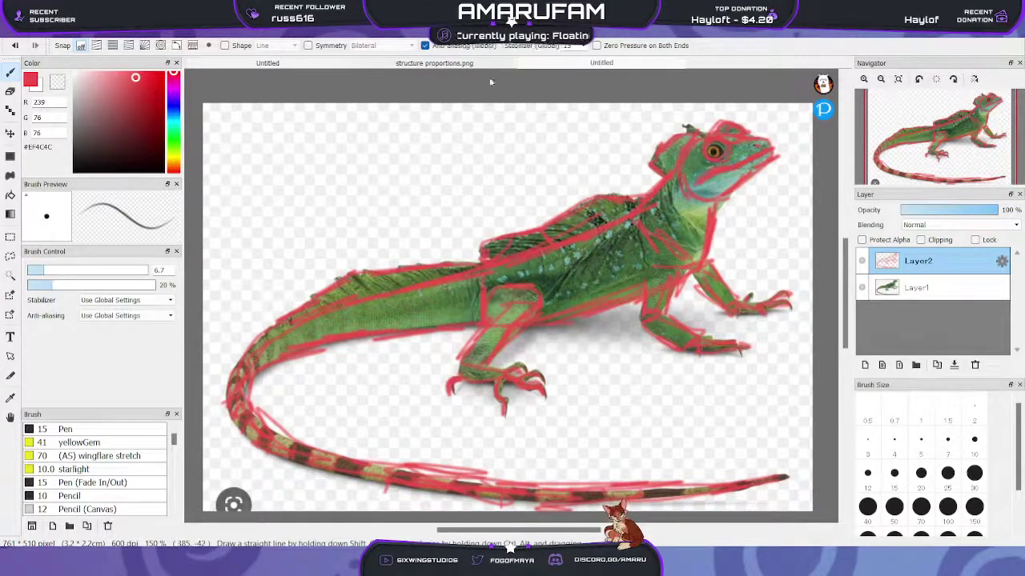
pyautogui.click(528, 64)
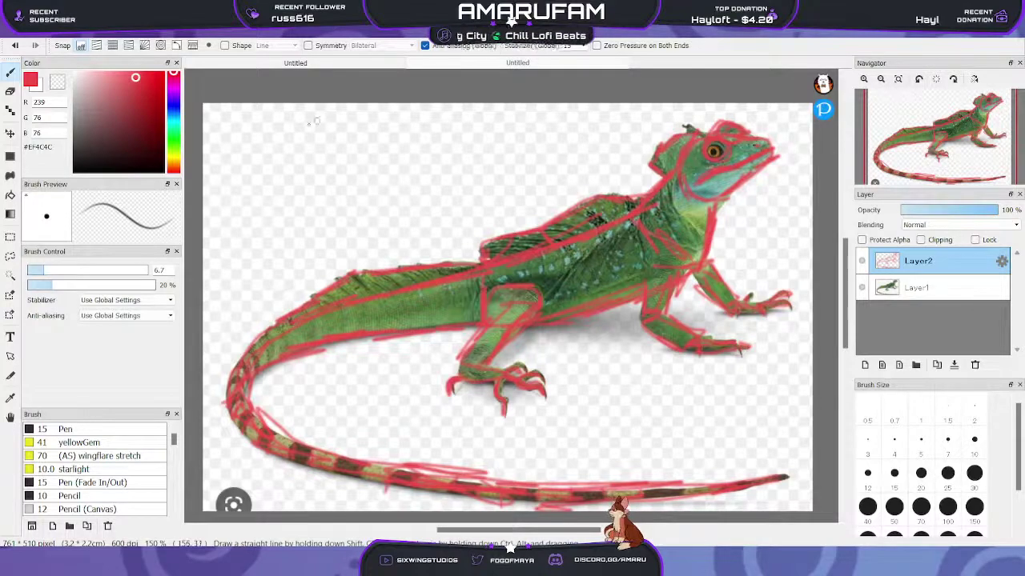
# Bring in the photo of the lying cow as a new canvas and add an empty layer above it
pyautogui.click(27, 62)
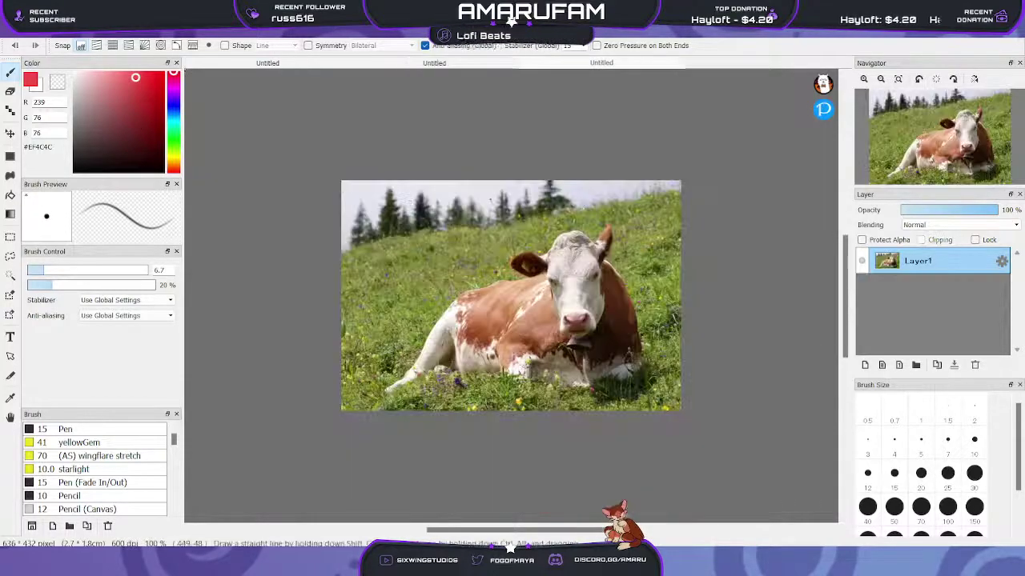
pyautogui.click(863, 79)
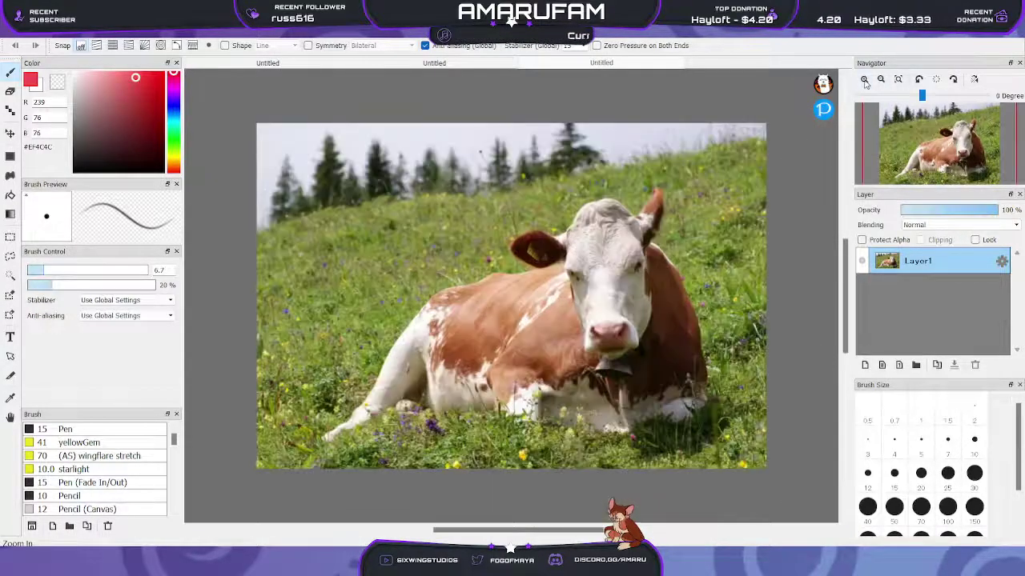
pyautogui.click(863, 79)
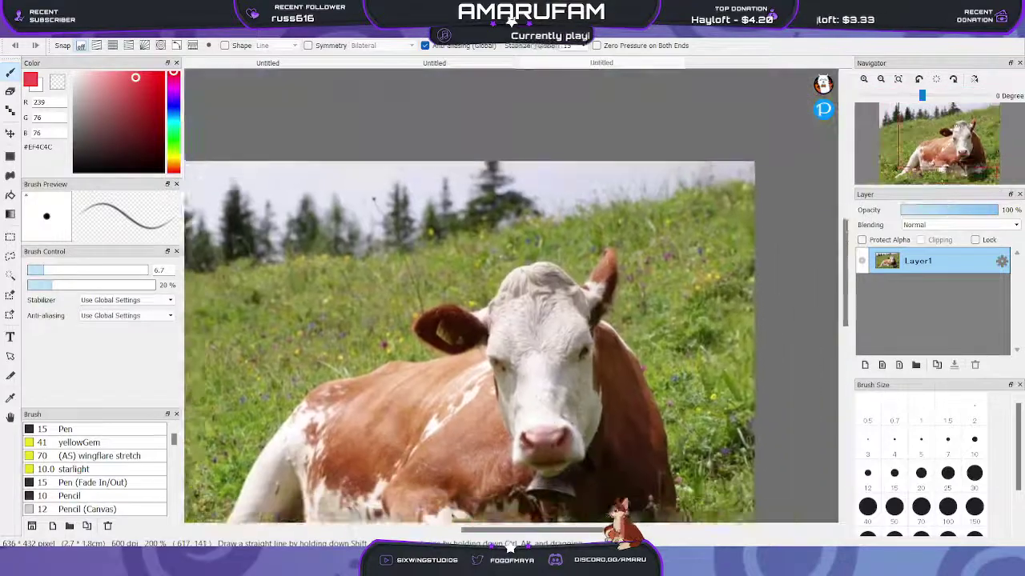
pyautogui.moveTo(960, 126); pyautogui.dragTo(966, 141)
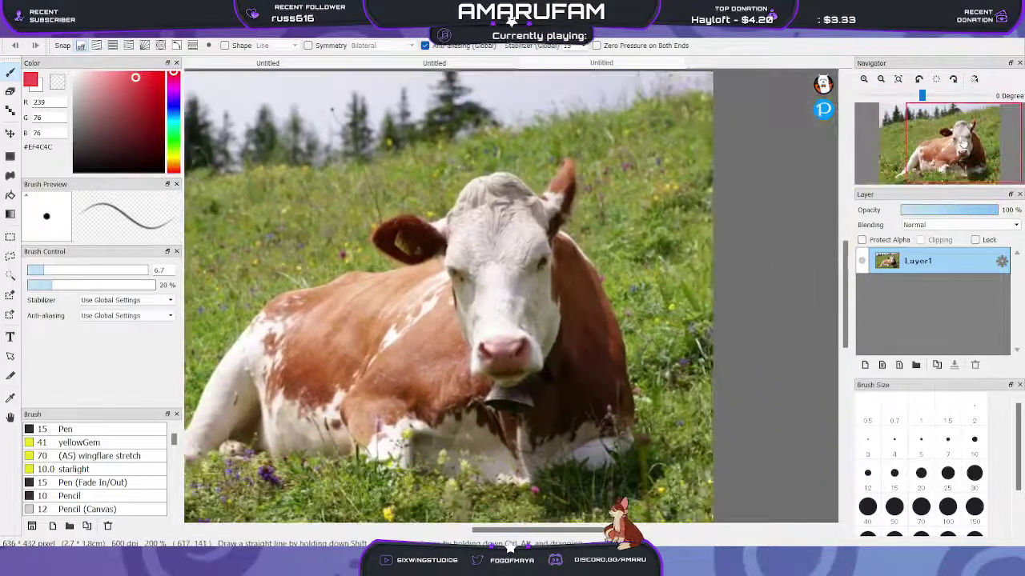
pyautogui.click(865, 365)
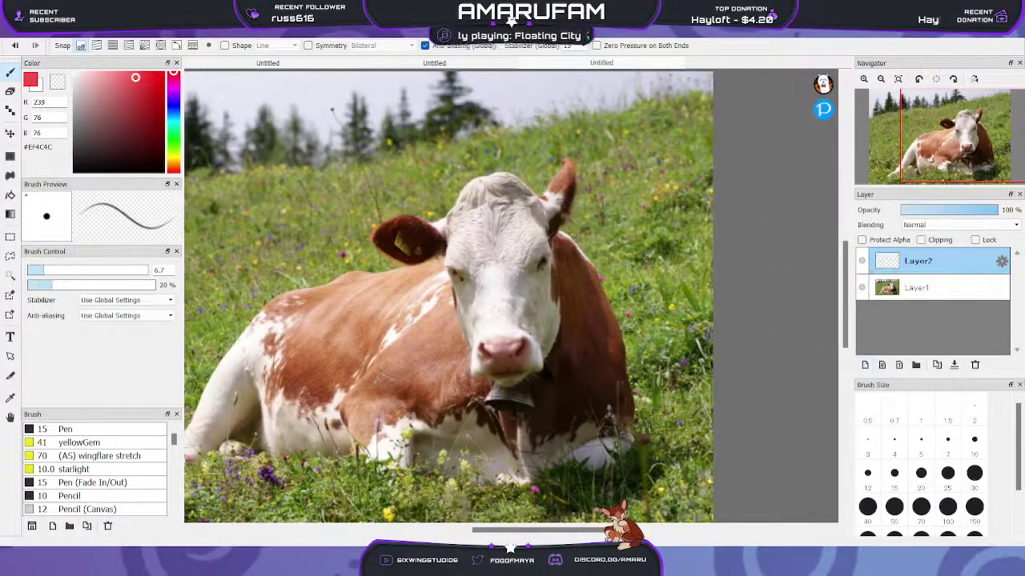
# Draw a small red three-pointed crown just above the cow's head
pyautogui.click(863, 80)
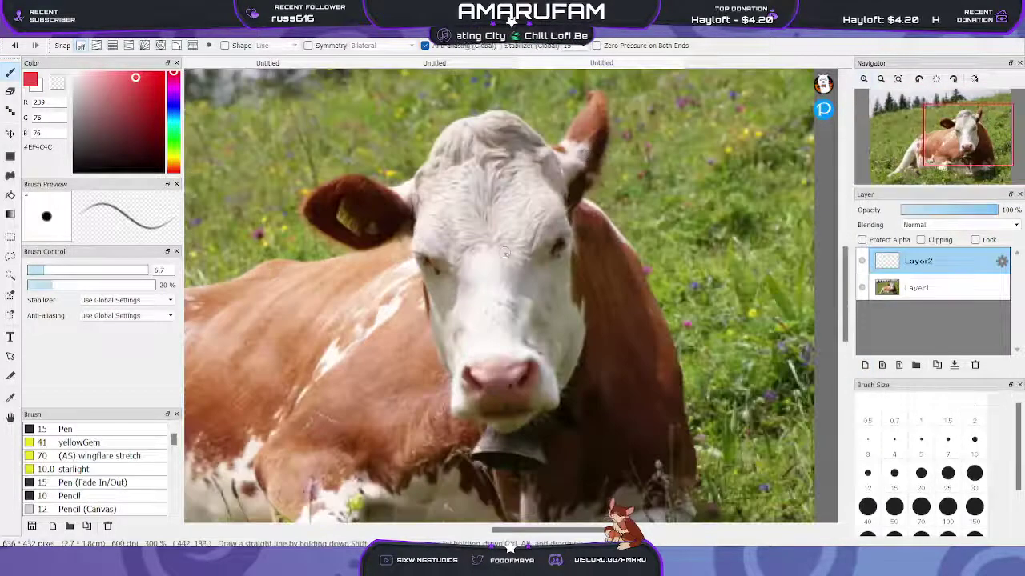
pyautogui.moveTo(966, 133); pyautogui.dragTo(961, 120)
pyautogui.moveTo(494, 225)
pyautogui.mouseDown()
pyautogui.moveTo(516, 221)
pyautogui.moveTo(553, 159)
pyautogui.moveTo(516, 160)
pyautogui.moveTo(477, 183)
pyautogui.moveTo(498, 222)
pyautogui.moveTo(547, 215)
pyautogui.moveTo(474, 185)
pyautogui.moveTo(523, 183)
pyautogui.mouseUp()
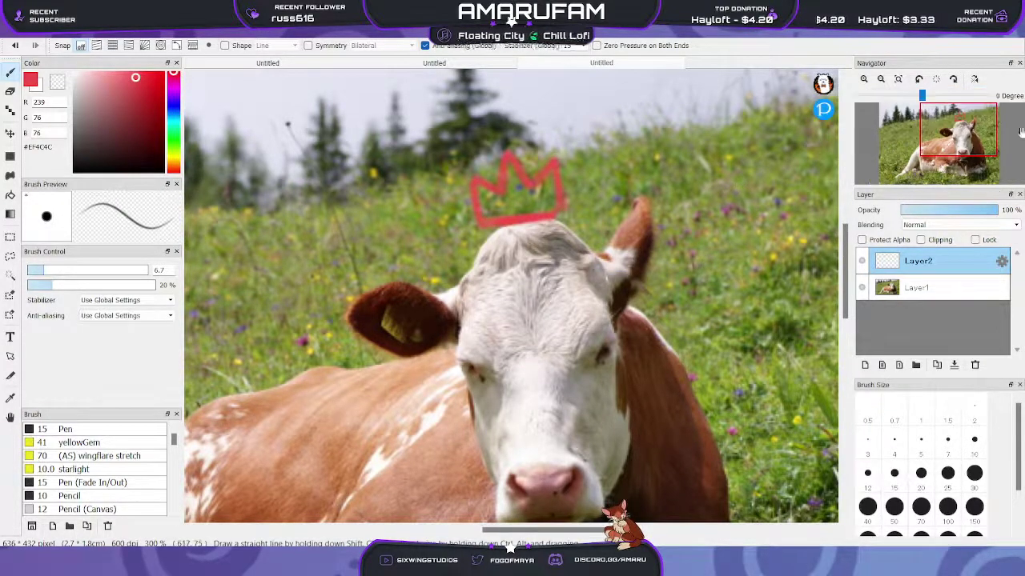
pyautogui.click(969, 130)
pyautogui.moveTo(968, 133); pyautogui.dragTo(954, 140)
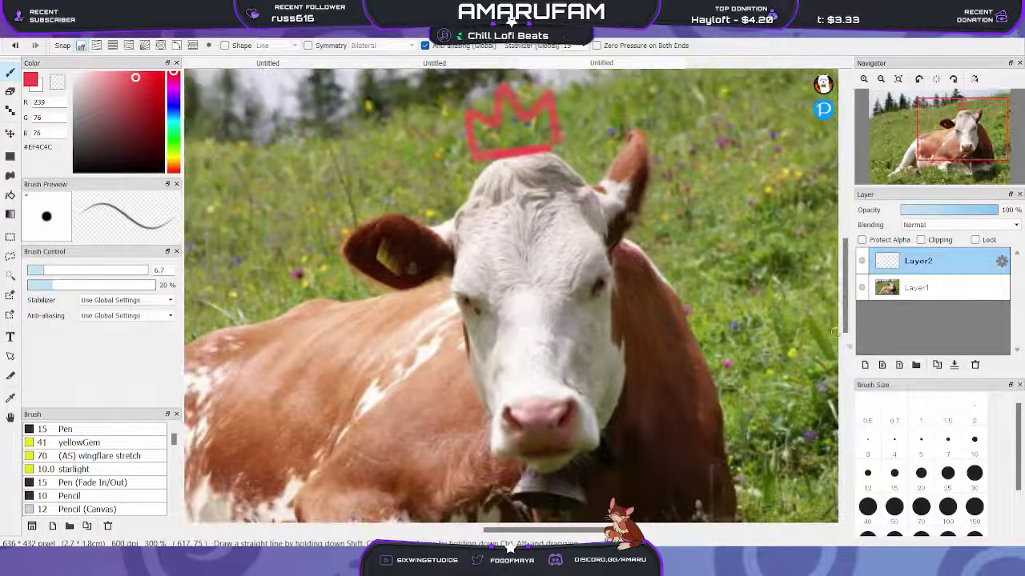
# Add another empty layer and sketch a long oval around the cow's head from the forehead tuft to the chin
pyautogui.click(865, 366)
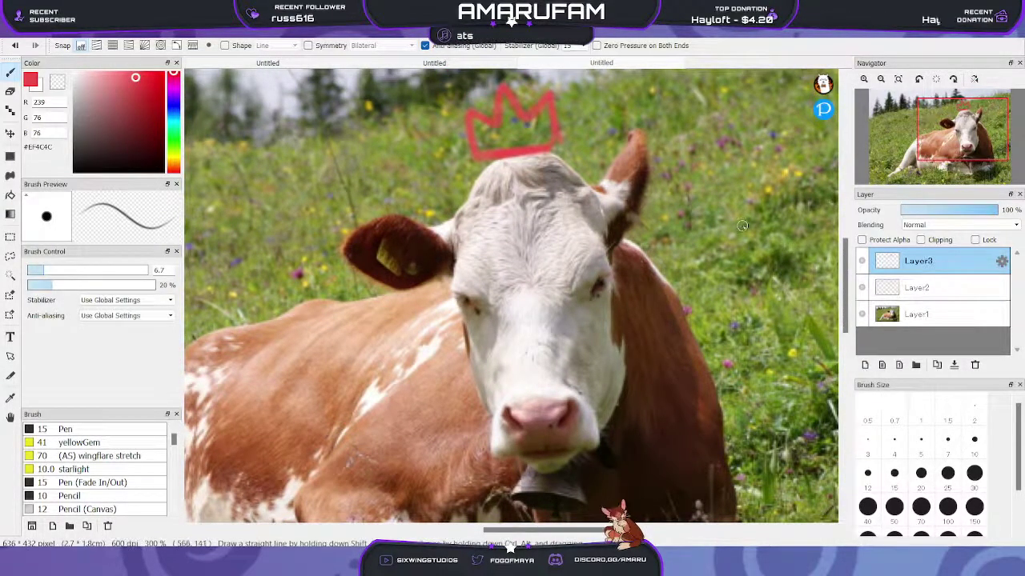
pyautogui.moveTo(959, 122); pyautogui.dragTo(963, 142)
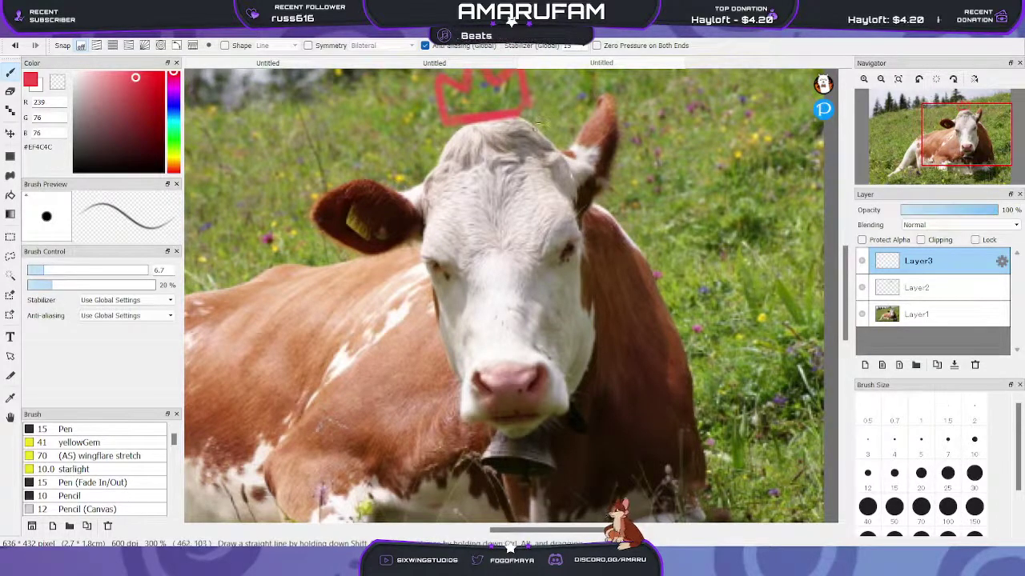
pyautogui.moveTo(502, 126)
pyautogui.mouseDown()
pyautogui.moveTo(534, 120)
pyautogui.moveTo(469, 143)
pyautogui.moveTo(465, 166)
pyautogui.mouseUp()
pyautogui.moveTo(469, 125)
pyautogui.mouseDown()
pyautogui.moveTo(426, 202)
pyautogui.moveTo(419, 331)
pyautogui.mouseUp()
pyautogui.moveTo(417, 245)
pyautogui.mouseDown()
pyautogui.moveTo(442, 382)
pyautogui.moveTo(509, 447)
pyautogui.moveTo(565, 434)
pyautogui.moveTo(590, 312)
pyautogui.moveTo(587, 184)
pyautogui.mouseUp()
pyautogui.moveTo(567, 100); pyautogui.dragTo(601, 249)
pyautogui.moveTo(542, 130)
pyautogui.mouseDown()
pyautogui.moveTo(583, 194)
pyautogui.moveTo(504, 112)
pyautogui.mouseUp()
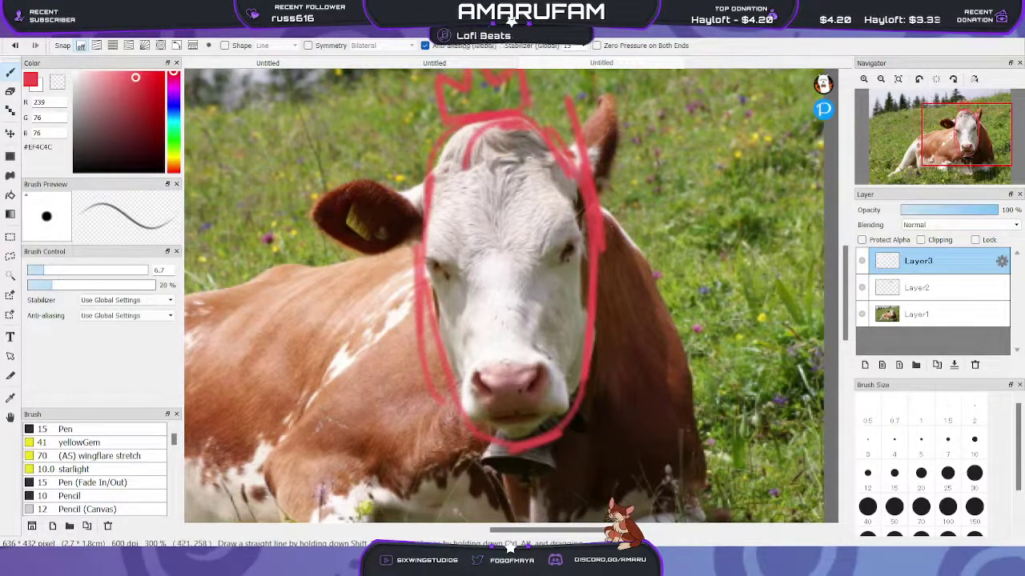
pyautogui.moveTo(421, 240)
pyautogui.mouseDown()
pyautogui.moveTo(441, 383)
pyautogui.moveTo(503, 434)
pyautogui.mouseUp()
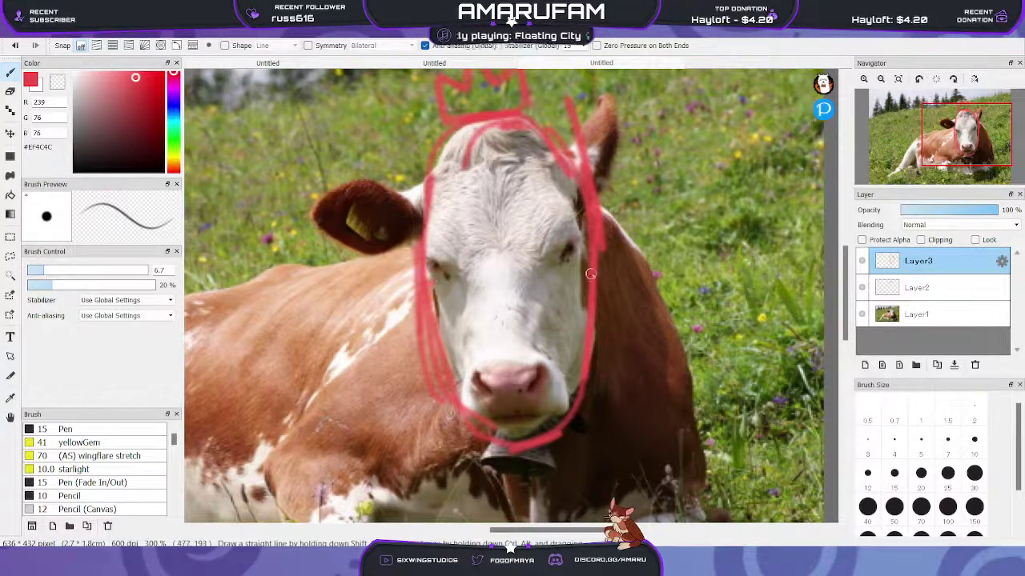
# Circle both of the cow's eyes and draw an oval around its muzzle
pyautogui.moveTo(582, 216)
pyautogui.mouseDown()
pyautogui.moveTo(545, 263)
pyautogui.moveTo(582, 251)
pyautogui.moveTo(586, 228)
pyautogui.moveTo(551, 255)
pyautogui.moveTo(588, 256)
pyautogui.moveTo(578, 226)
pyautogui.mouseUp()
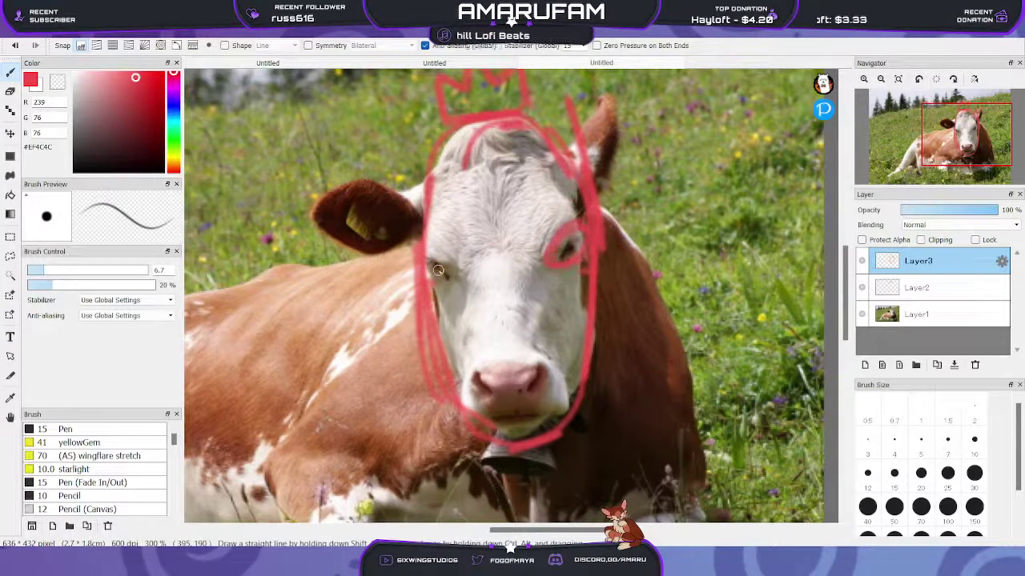
pyautogui.moveTo(438, 270)
pyautogui.mouseDown()
pyautogui.moveTo(462, 280)
pyautogui.moveTo(426, 245)
pyautogui.moveTo(445, 289)
pyautogui.moveTo(449, 265)
pyautogui.moveTo(420, 265)
pyautogui.moveTo(465, 278)
pyautogui.moveTo(442, 252)
pyautogui.mouseUp()
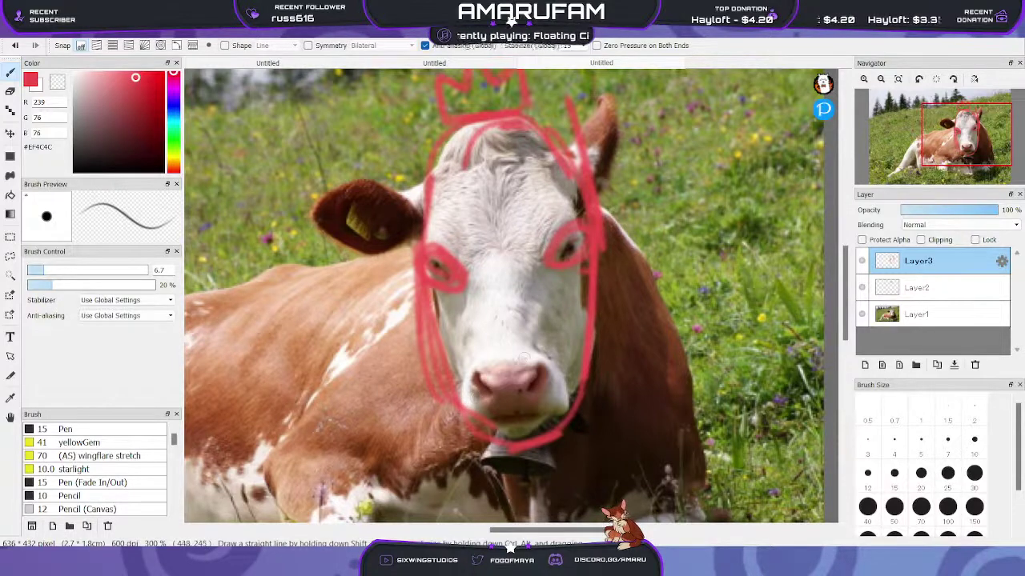
pyautogui.moveTo(464, 375)
pyautogui.mouseDown()
pyautogui.moveTo(533, 358)
pyautogui.moveTo(564, 408)
pyautogui.moveTo(509, 424)
pyautogui.moveTo(545, 409)
pyautogui.moveTo(475, 421)
pyautogui.mouseUp()
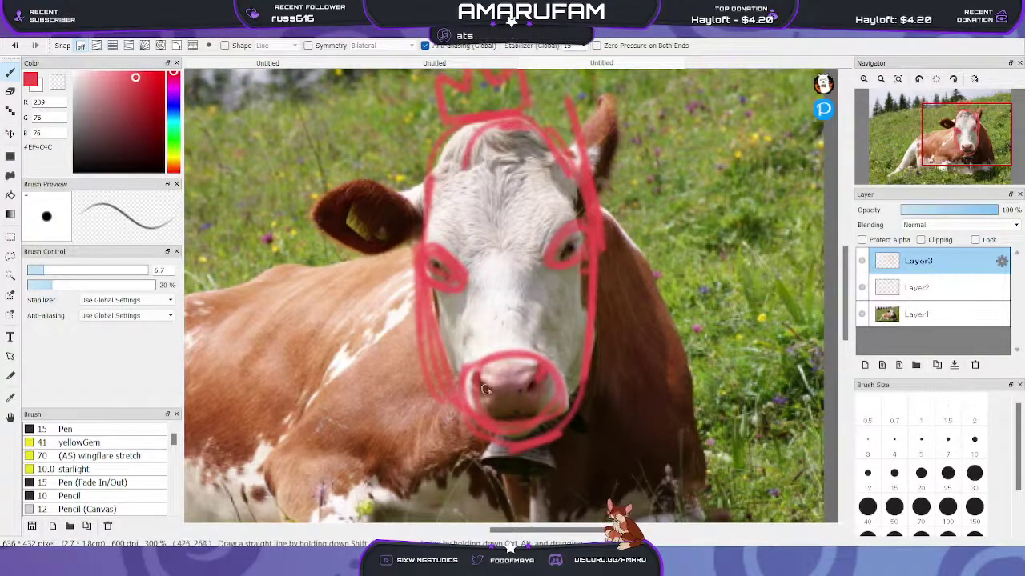
# Draw the two sides of the cow's nose bridge, connecting the eye circles to the muzzle oval
pyautogui.moveTo(468, 289); pyautogui.dragTo(468, 359)
pyautogui.moveTo(530, 270); pyautogui.dragTo(559, 368)
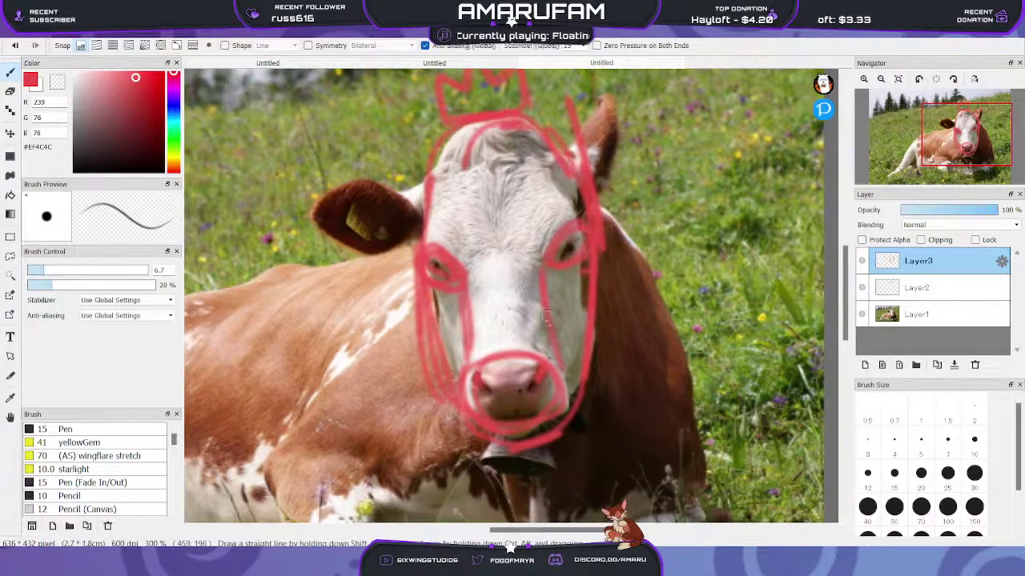
pyautogui.moveTo(538, 289); pyautogui.dragTo(541, 365)
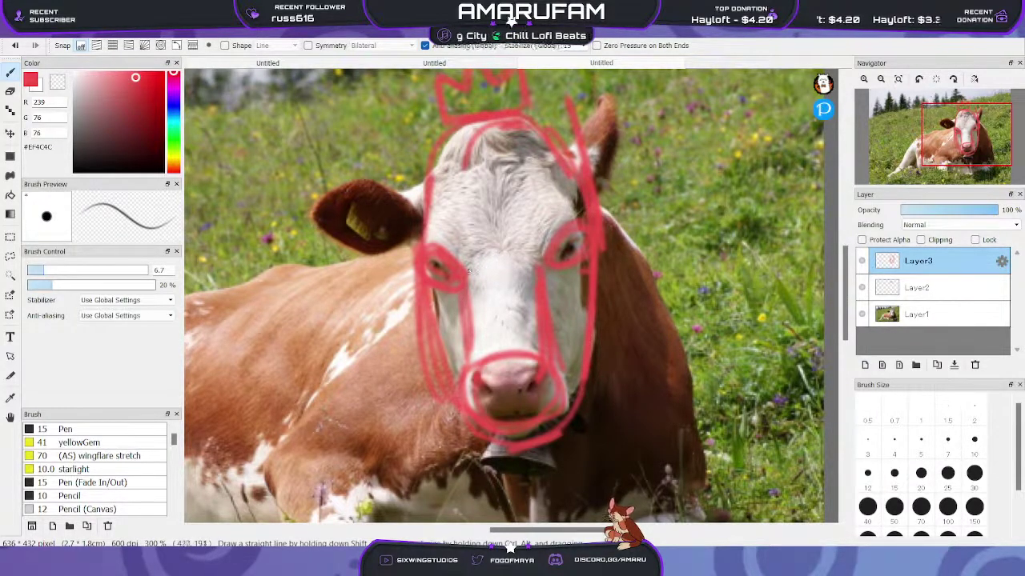
# Add a brow arc with a center line up the cow's forehead, and outline both ears connected to the head
pyautogui.moveTo(471, 264)
pyautogui.mouseDown()
pyautogui.moveTo(519, 256)
pyautogui.moveTo(484, 256)
pyautogui.moveTo(488, 170)
pyautogui.mouseUp()
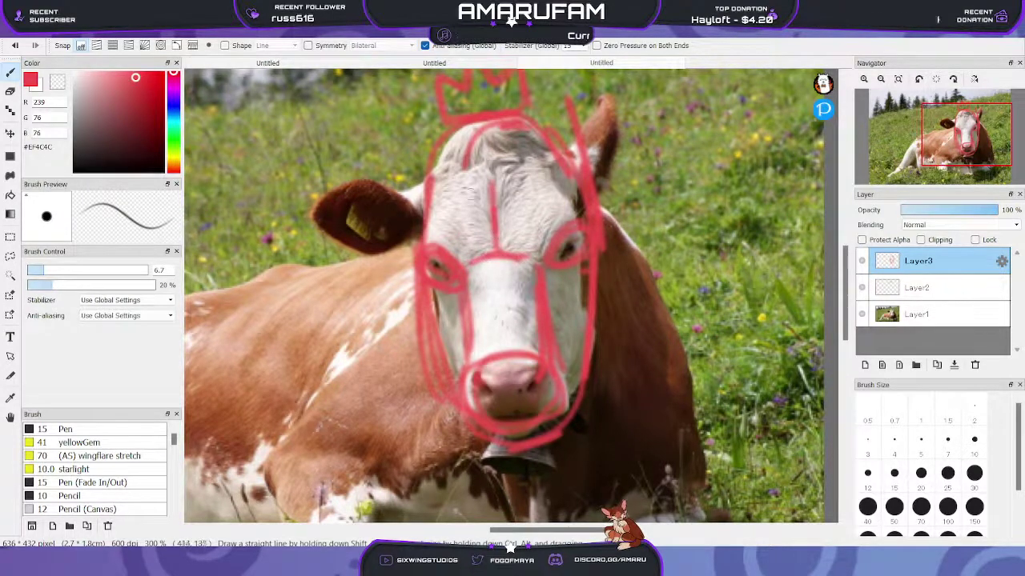
pyautogui.moveTo(413, 202)
pyautogui.mouseDown()
pyautogui.moveTo(387, 195)
pyautogui.moveTo(333, 195)
pyautogui.moveTo(317, 218)
pyautogui.moveTo(363, 244)
pyautogui.moveTo(415, 229)
pyautogui.moveTo(420, 206)
pyautogui.moveTo(372, 188)
pyautogui.moveTo(324, 214)
pyautogui.moveTo(344, 251)
pyautogui.moveTo(397, 242)
pyautogui.moveTo(415, 212)
pyautogui.moveTo(342, 196)
pyautogui.mouseUp()
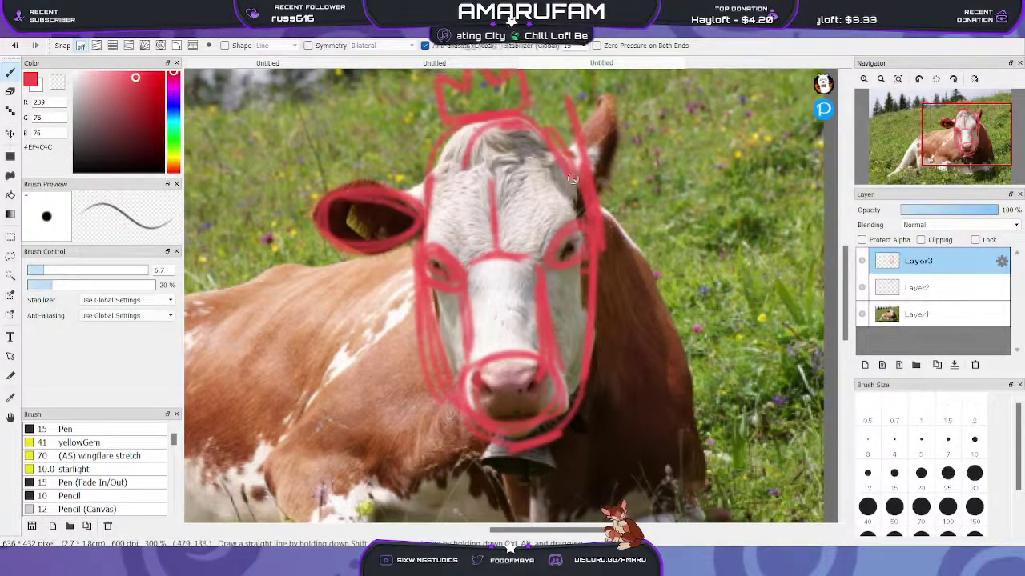
pyautogui.moveTo(573, 183)
pyautogui.mouseDown()
pyautogui.moveTo(576, 117)
pyautogui.moveTo(619, 95)
pyautogui.moveTo(610, 167)
pyautogui.moveTo(577, 173)
pyautogui.moveTo(594, 106)
pyautogui.moveTo(613, 139)
pyautogui.moveTo(591, 178)
pyautogui.mouseUp()
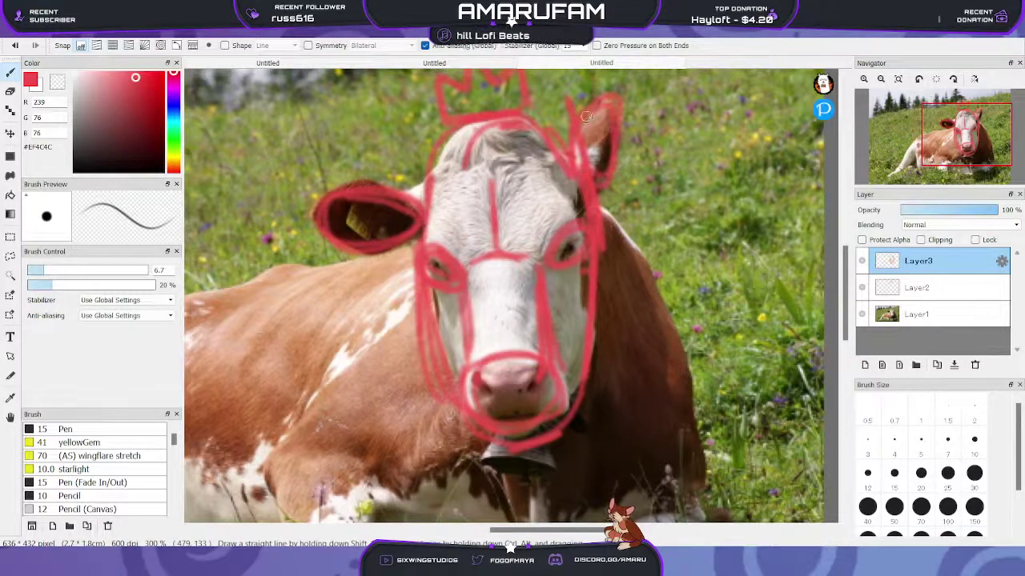
pyautogui.moveTo(414, 206)
pyautogui.mouseDown()
pyautogui.moveTo(328, 219)
pyautogui.moveTo(410, 201)
pyautogui.moveTo(443, 165)
pyautogui.mouseUp()
# Block in the cow's torso with a large open box along the back, rump, ground and far shoulder
pyautogui.moveTo(964, 135)
pyautogui.mouseDown()
pyautogui.moveTo(960, 150)
pyautogui.moveTo(950, 144)
pyautogui.mouseUp()
pyautogui.click(897, 79)
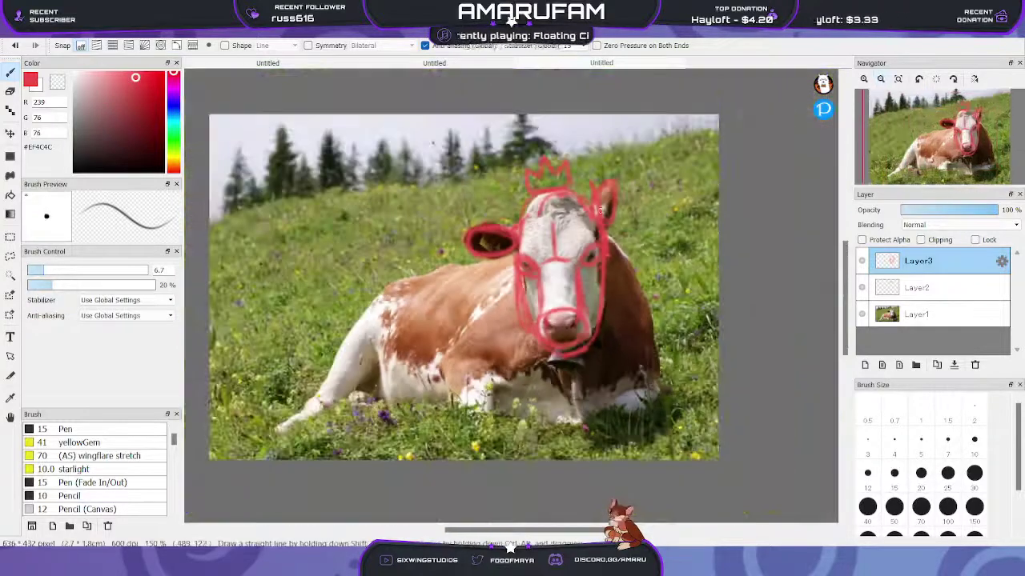
pyautogui.moveTo(507, 259)
pyautogui.mouseDown()
pyautogui.moveTo(416, 267)
pyautogui.moveTo(387, 285)
pyautogui.moveTo(390, 376)
pyautogui.moveTo(378, 306)
pyautogui.mouseUp()
pyautogui.moveTo(388, 413); pyautogui.dragTo(640, 408)
pyautogui.moveTo(616, 260)
pyautogui.mouseDown()
pyautogui.moveTo(642, 321)
pyautogui.moveTo(650, 309)
pyautogui.moveTo(668, 414)
pyautogui.moveTo(641, 298)
pyautogui.moveTo(656, 400)
pyautogui.mouseUp()
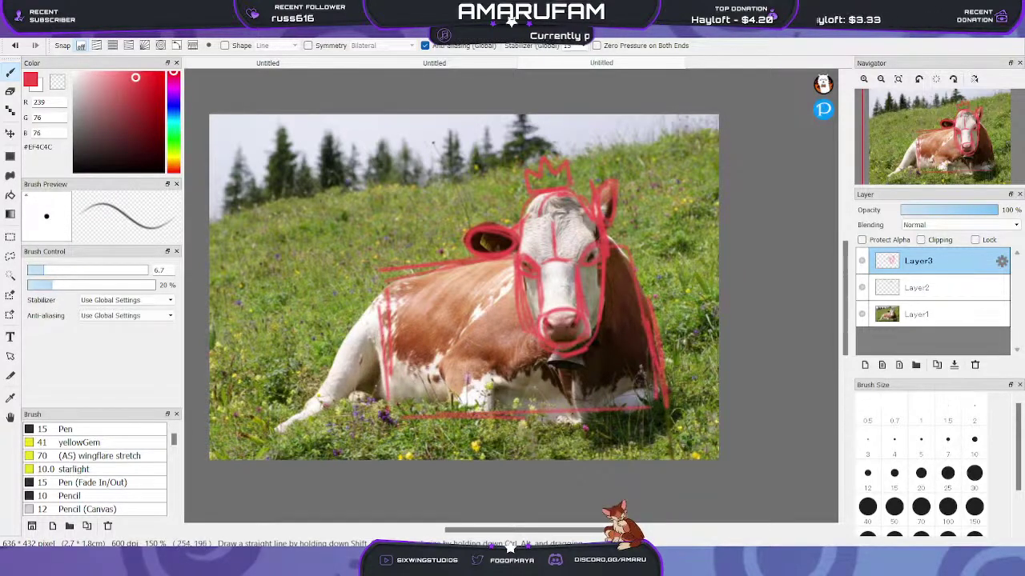
pyautogui.moveTo(392, 413)
pyautogui.mouseDown()
pyautogui.moveTo(376, 297)
pyautogui.moveTo(502, 258)
pyautogui.mouseUp()
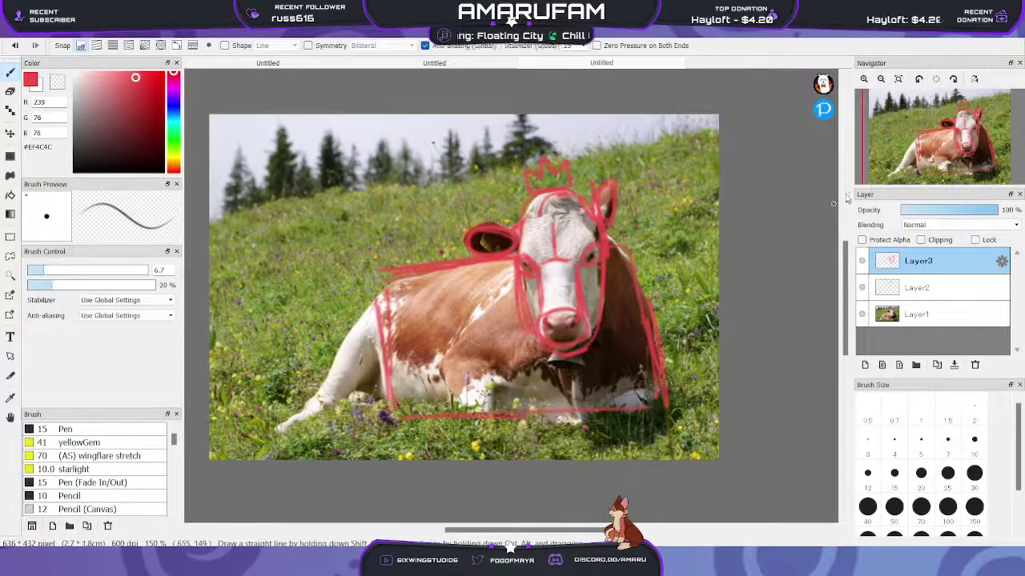
# Draw the cow's folded near front leg as a rounded knee arch above a low box resting on the grass
pyautogui.click(863, 80)
pyautogui.moveTo(953, 144)
pyautogui.mouseDown()
pyautogui.moveTo(966, 153)
pyautogui.moveTo(945, 147)
pyautogui.mouseUp()
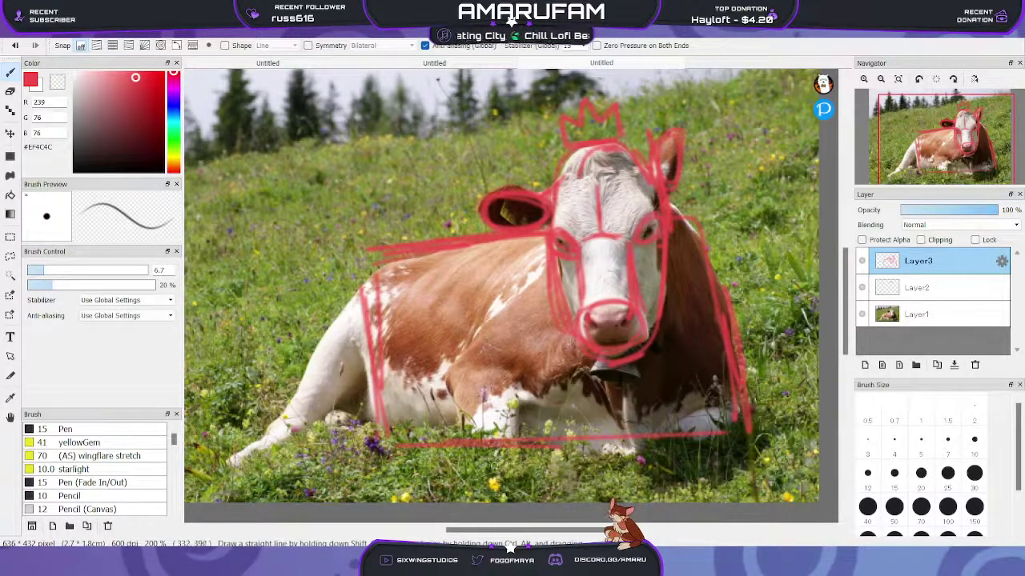
pyautogui.moveTo(519, 453); pyautogui.dragTo(518, 472)
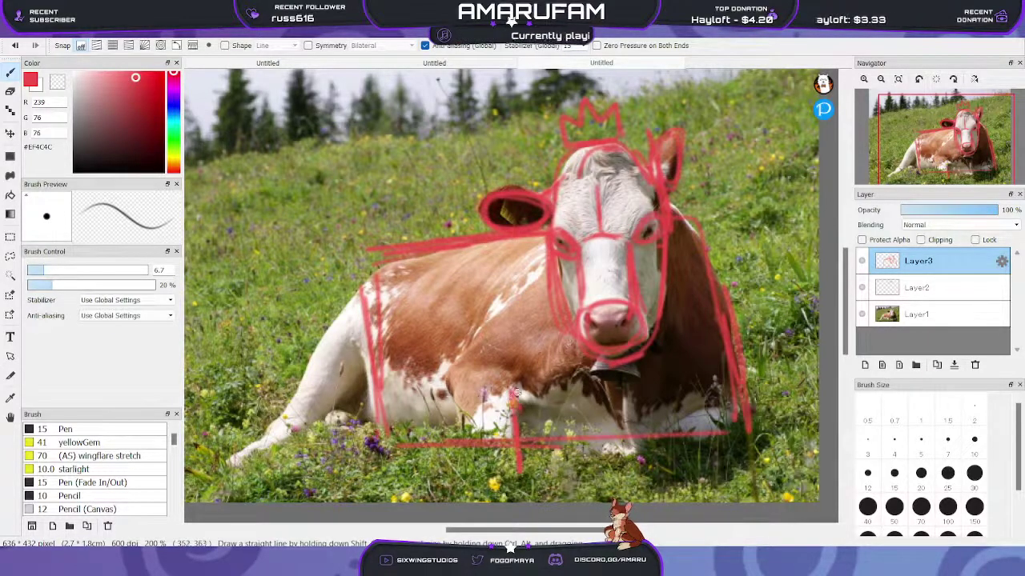
pyautogui.moveTo(512, 398)
pyautogui.mouseDown()
pyautogui.moveTo(490, 367)
pyautogui.moveTo(457, 417)
pyautogui.moveTo(463, 452)
pyautogui.moveTo(483, 465)
pyautogui.moveTo(465, 424)
pyautogui.moveTo(472, 360)
pyautogui.moveTo(506, 419)
pyautogui.moveTo(472, 367)
pyautogui.moveTo(452, 392)
pyautogui.mouseUp()
pyautogui.moveTo(509, 389)
pyautogui.mouseDown()
pyautogui.moveTo(526, 406)
pyautogui.moveTo(522, 465)
pyautogui.moveTo(490, 479)
pyautogui.moveTo(402, 478)
pyautogui.mouseUp()
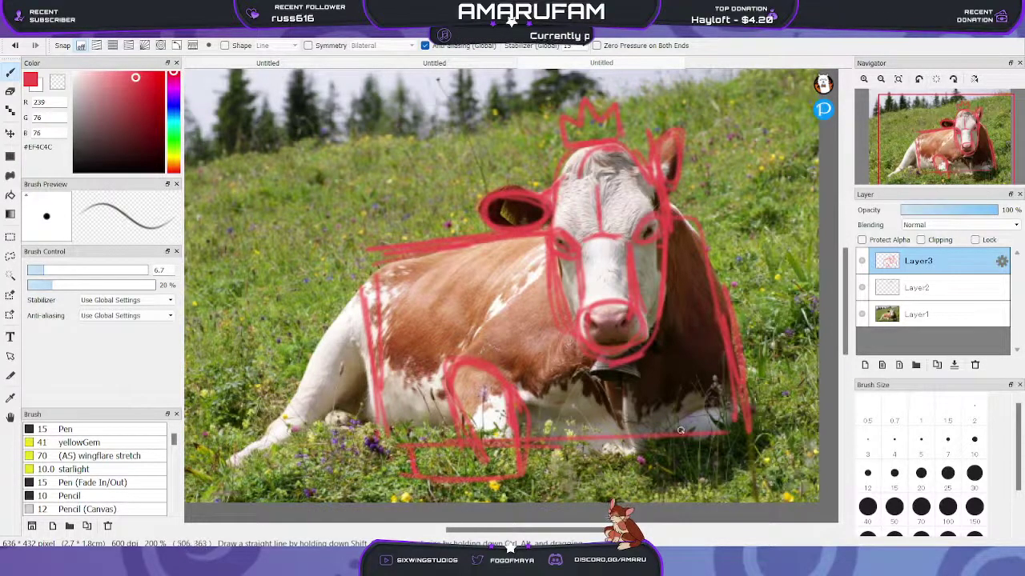
# Outline the cow's far front leg along the ground, and add a short chest line and a diagonal shoulder line
pyautogui.moveTo(743, 413)
pyautogui.mouseDown()
pyautogui.moveTo(741, 423)
pyautogui.moveTo(595, 451)
pyautogui.moveTo(683, 456)
pyautogui.mouseUp()
pyautogui.moveTo(602, 469); pyautogui.dragTo(737, 451)
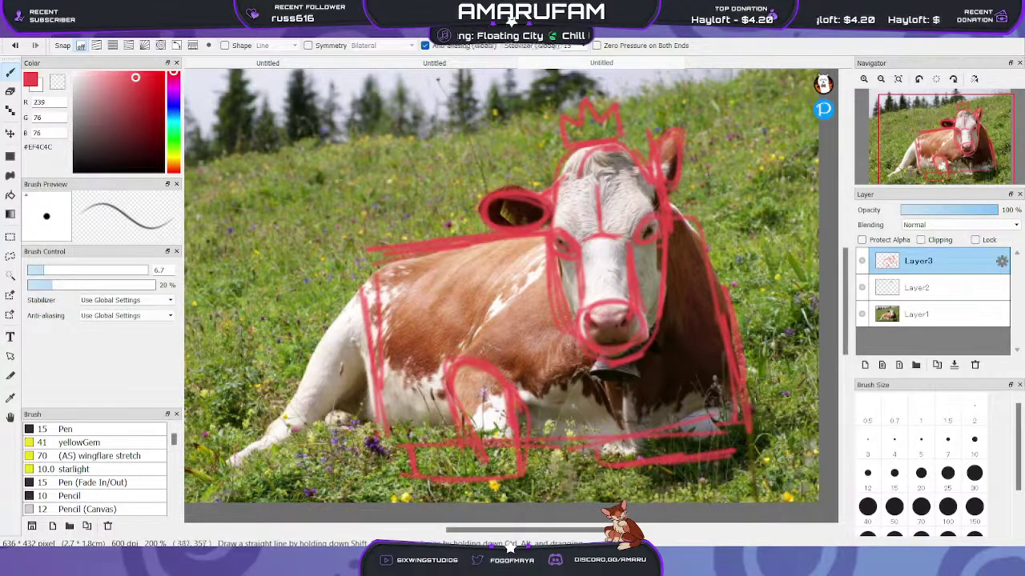
pyautogui.moveTo(520, 413); pyautogui.dragTo(553, 406)
pyautogui.moveTo(453, 365); pyautogui.dragTo(510, 300)
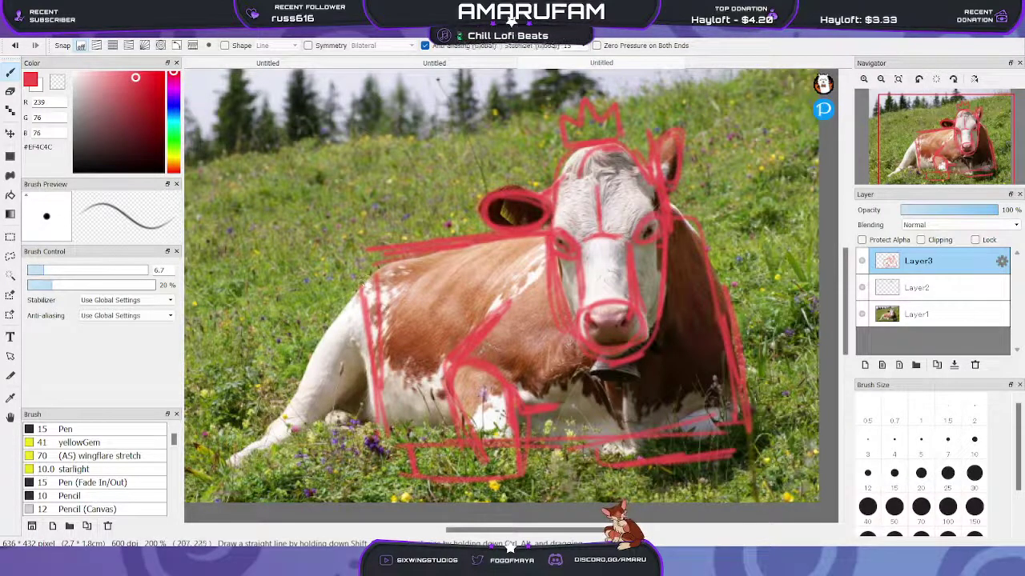
# Sketch the cow's hind leg as a thigh wedge with a long tapered lower leg, and close the belly line beside it
pyautogui.moveTo(368, 279)
pyautogui.mouseDown()
pyautogui.moveTo(317, 331)
pyautogui.moveTo(314, 376)
pyautogui.moveTo(287, 426)
pyautogui.moveTo(381, 394)
pyautogui.mouseUp()
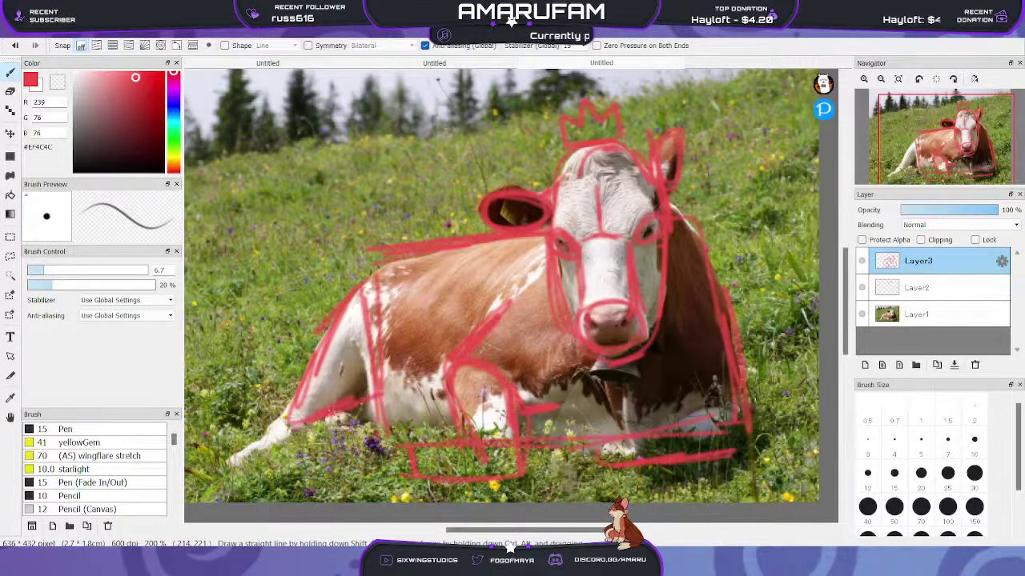
pyautogui.moveTo(280, 422); pyautogui.dragTo(332, 333)
pyautogui.moveTo(285, 419)
pyautogui.mouseDown()
pyautogui.moveTo(198, 479)
pyautogui.moveTo(251, 478)
pyautogui.moveTo(257, 446)
pyautogui.moveTo(349, 413)
pyautogui.mouseUp()
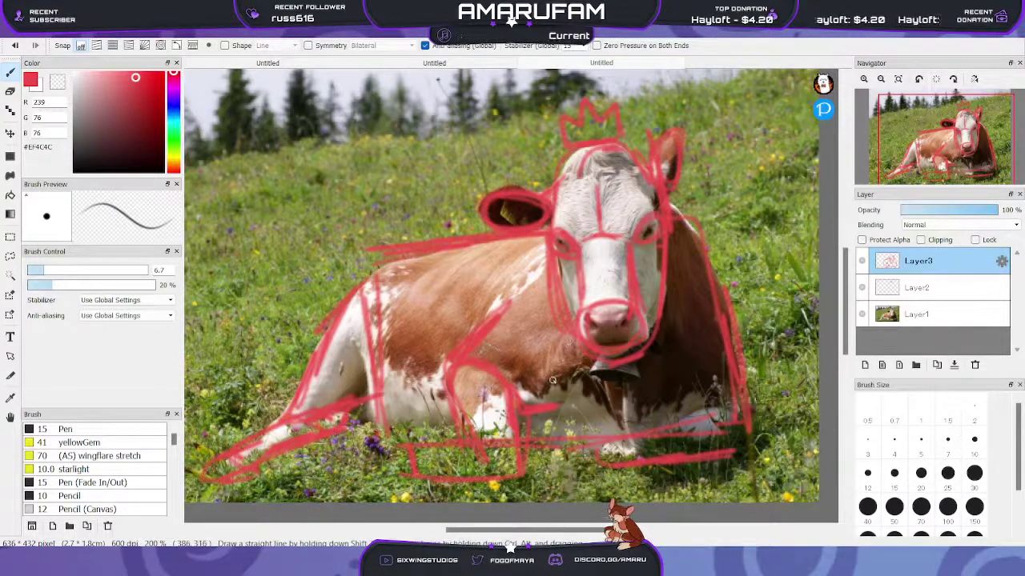
pyautogui.moveTo(393, 430)
pyautogui.mouseDown()
pyautogui.moveTo(476, 425)
pyautogui.moveTo(456, 431)
pyautogui.mouseUp()
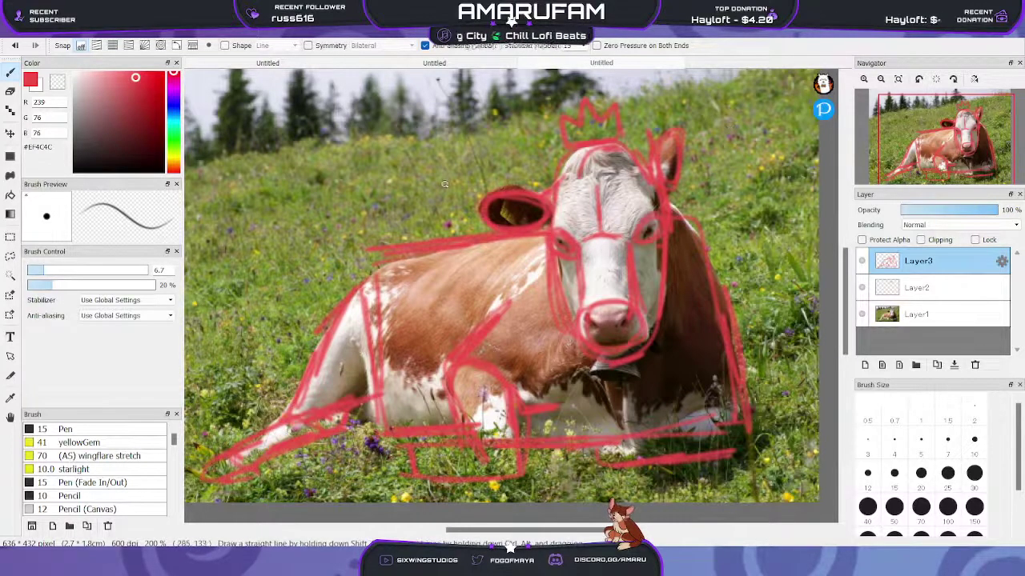
# Start a small simplified cow over the background trees by sketching an open box for its body
pyautogui.click(864, 78)
pyautogui.moveTo(968, 149); pyautogui.dragTo(959, 140)
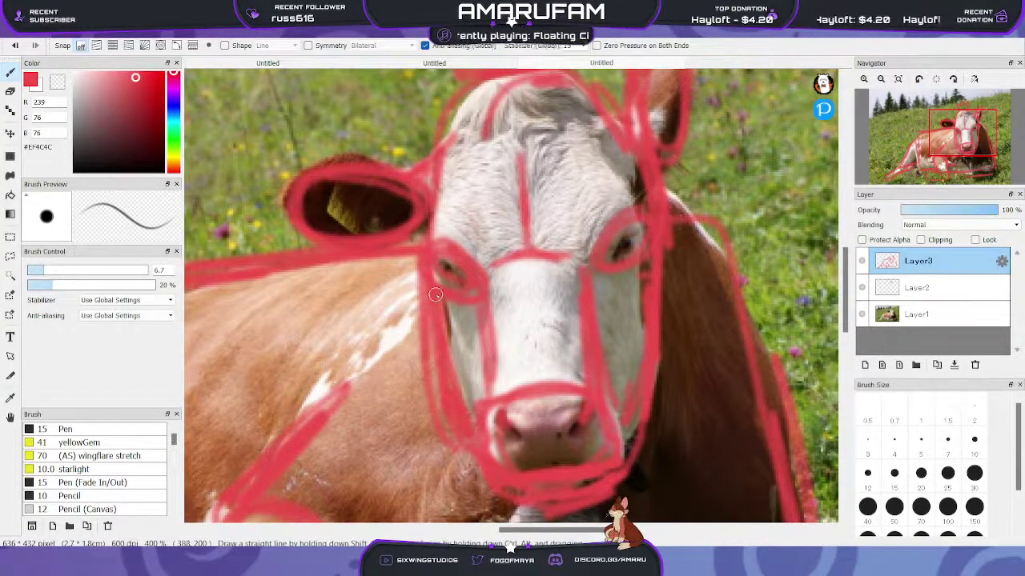
pyautogui.click(880, 79)
pyautogui.moveTo(950, 133); pyautogui.dragTo(928, 133)
pyautogui.moveTo(545, 106); pyautogui.dragTo(664, 153)
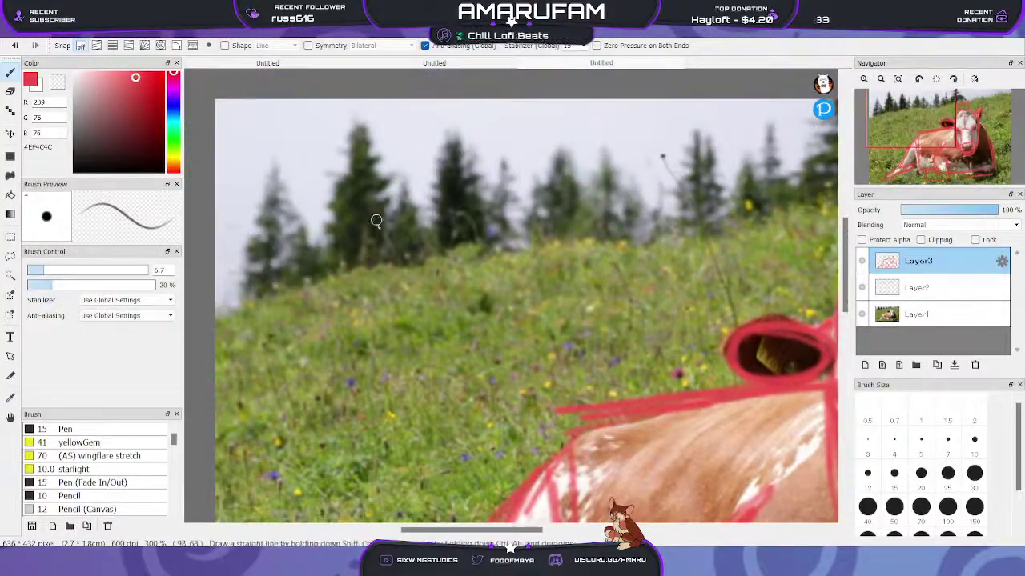
pyautogui.moveTo(374, 208); pyautogui.dragTo(480, 304)
pyautogui.moveTo(377, 194); pyautogui.dragTo(535, 180)
# Give the small cow an oval head with eyes and a muzzle, a neck line and a looped ear on each side
pyautogui.moveTo(464, 189)
pyautogui.mouseDown()
pyautogui.moveTo(616, 175)
pyautogui.moveTo(586, 177)
pyautogui.moveTo(580, 217)
pyautogui.mouseUp()
pyautogui.moveTo(737, 217)
pyautogui.mouseDown()
pyautogui.moveTo(601, 169)
pyautogui.moveTo(602, 272)
pyautogui.mouseUp()
pyautogui.moveTo(432, 197)
pyautogui.mouseDown()
pyautogui.moveTo(405, 239)
pyautogui.moveTo(448, 311)
pyautogui.moveTo(444, 211)
pyautogui.moveTo(466, 248)
pyautogui.moveTo(431, 213)
pyautogui.moveTo(445, 257)
pyautogui.moveTo(409, 250)
pyautogui.moveTo(419, 269)
pyautogui.moveTo(459, 257)
pyautogui.mouseUp()
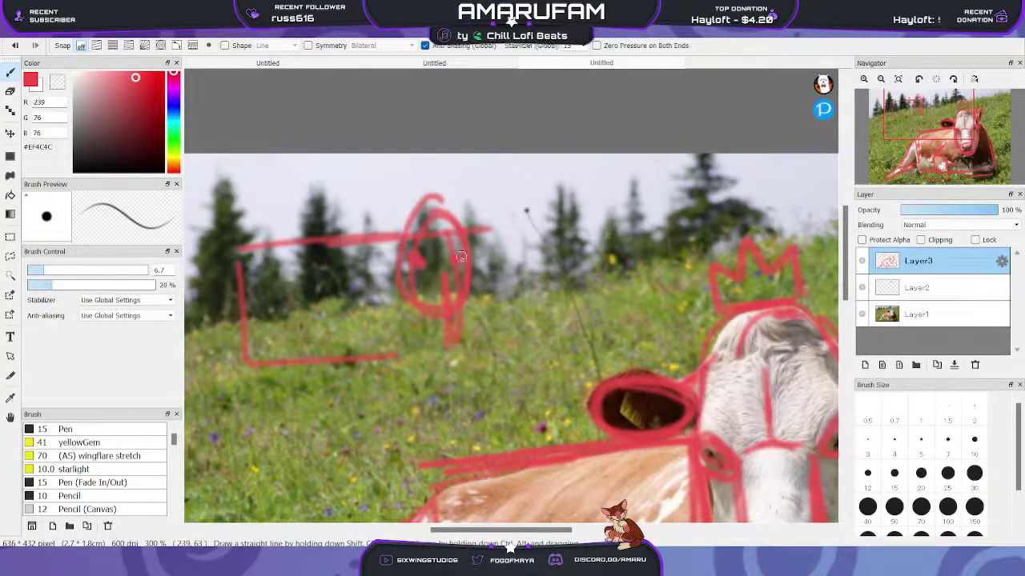
pyautogui.moveTo(452, 299)
pyautogui.mouseDown()
pyautogui.moveTo(437, 287)
pyautogui.moveTo(439, 315)
pyautogui.mouseUp()
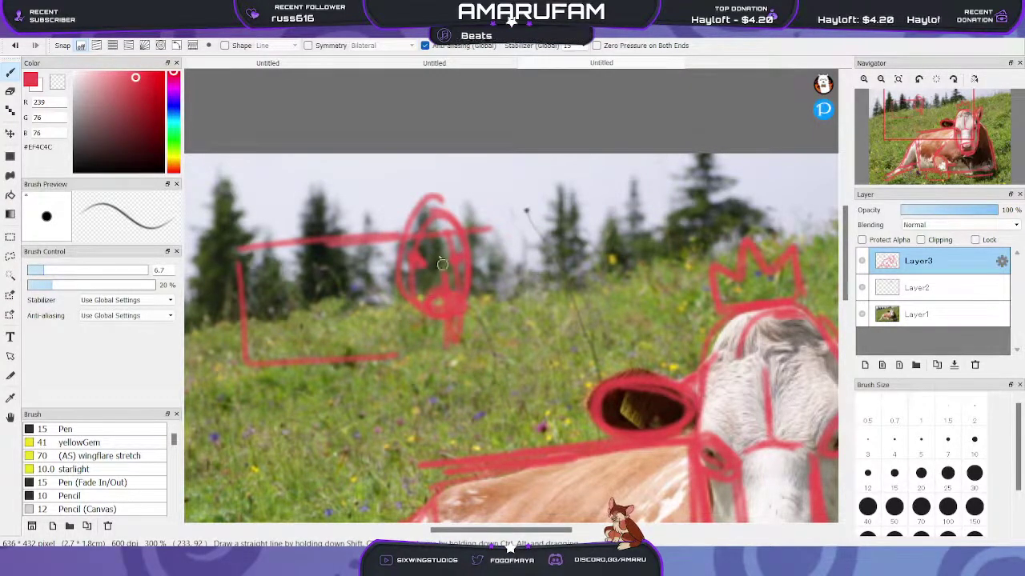
pyautogui.moveTo(399, 240)
pyautogui.mouseDown()
pyautogui.moveTo(393, 208)
pyautogui.moveTo(382, 236)
pyautogui.mouseUp()
pyautogui.moveTo(458, 233); pyautogui.dragTo(480, 215)
# Add the small cow's folded front legs, chest line and stretched-out hind leg around its body box
pyautogui.moveTo(932, 132); pyautogui.dragTo(917, 130)
pyautogui.click(880, 78)
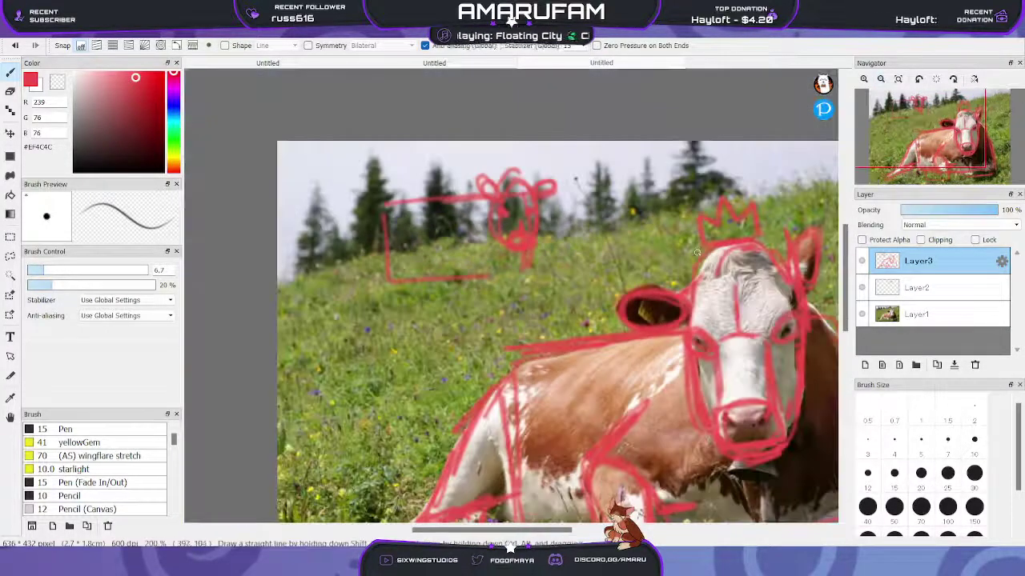
pyautogui.moveTo(453, 249)
pyautogui.mouseDown()
pyautogui.moveTo(458, 277)
pyautogui.moveTo(448, 276)
pyautogui.moveTo(462, 264)
pyautogui.moveTo(509, 286)
pyautogui.mouseUp()
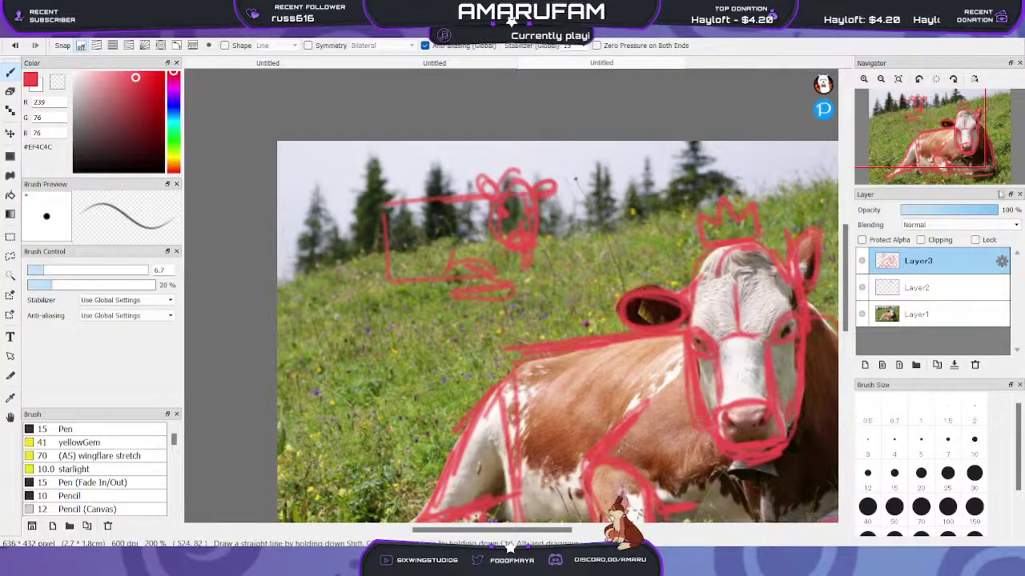
pyautogui.moveTo(919, 122); pyautogui.dragTo(945, 136)
pyautogui.moveTo(397, 174); pyautogui.dragTo(407, 206)
pyautogui.moveTo(378, 213); pyautogui.dragTo(408, 210)
pyautogui.moveTo(247, 148)
pyautogui.mouseDown()
pyautogui.moveTo(229, 213)
pyautogui.moveTo(215, 217)
pyautogui.moveTo(233, 211)
pyautogui.moveTo(201, 216)
pyautogui.moveTo(316, 202)
pyautogui.mouseUp()
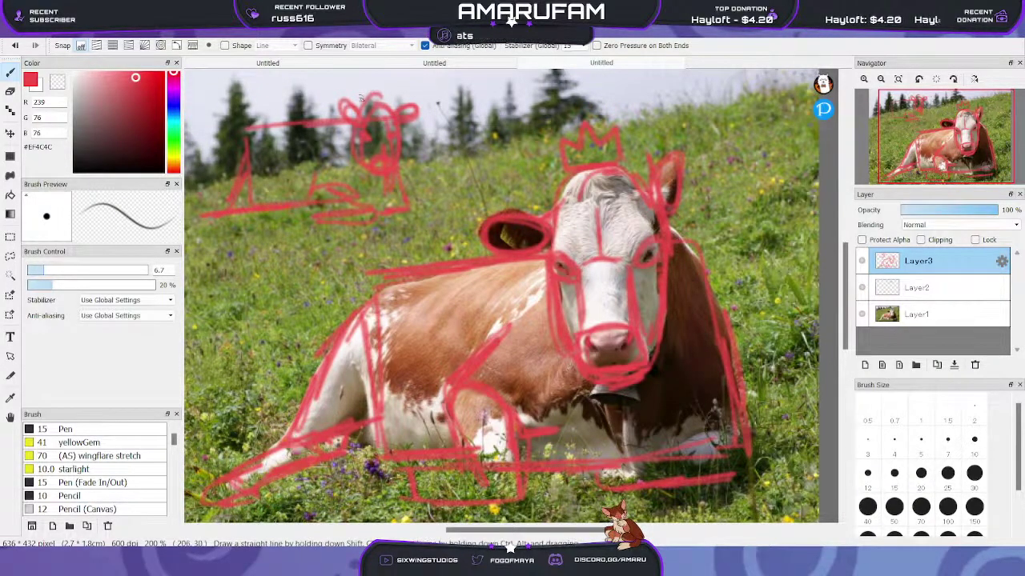
# Draw a tiny three-pointed crown above the small cow's head and round off the outline of its rump and back
pyautogui.moveTo(360, 96)
pyautogui.mouseDown()
pyautogui.moveTo(378, 84)
pyautogui.moveTo(384, 72)
pyautogui.moveTo(385, 92)
pyautogui.moveTo(359, 96)
pyautogui.mouseUp()
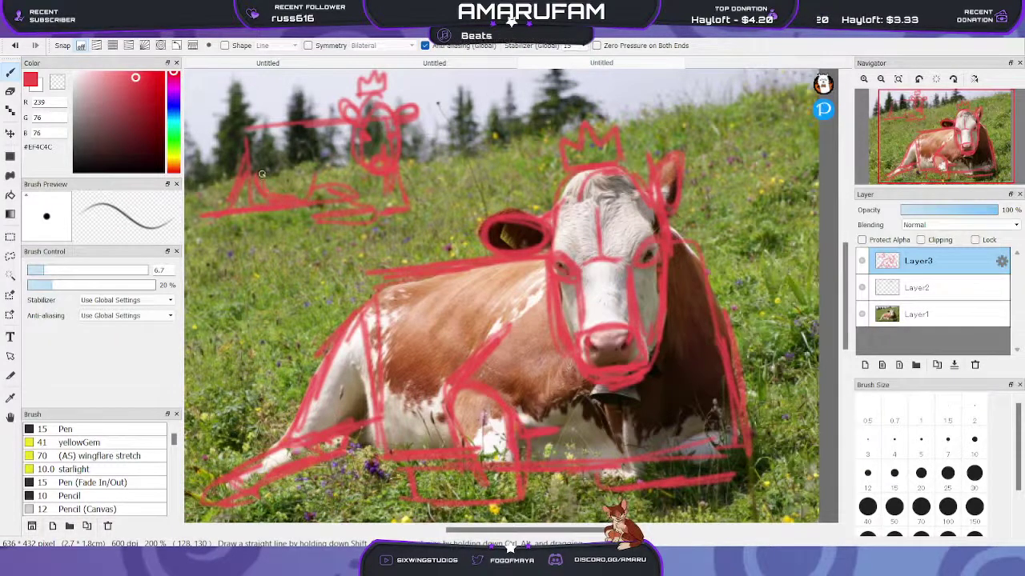
pyautogui.moveTo(250, 149)
pyautogui.mouseDown()
pyautogui.moveTo(276, 120)
pyautogui.moveTo(335, 118)
pyautogui.moveTo(333, 134)
pyautogui.mouseUp()
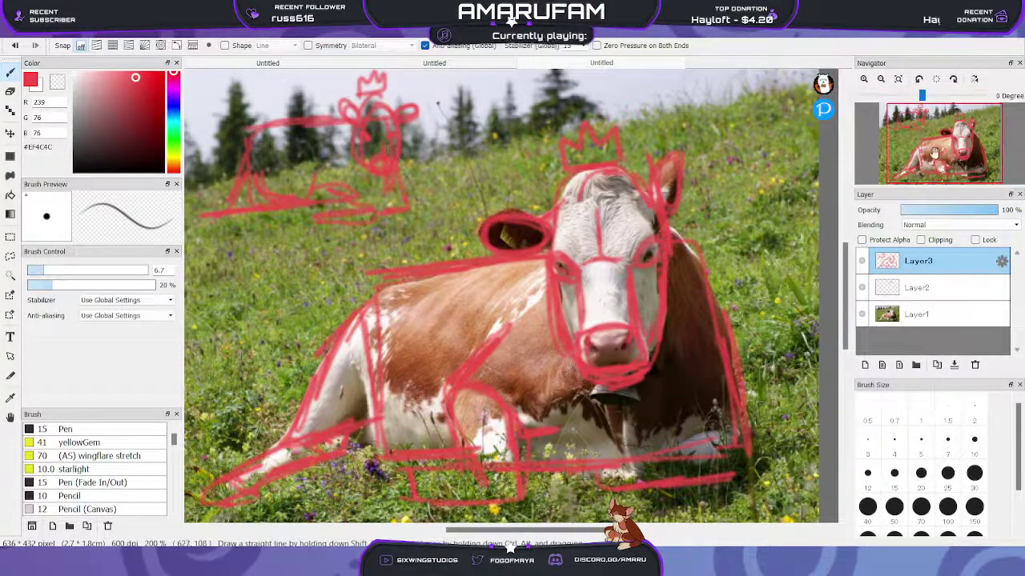
pyautogui.click(880, 78)
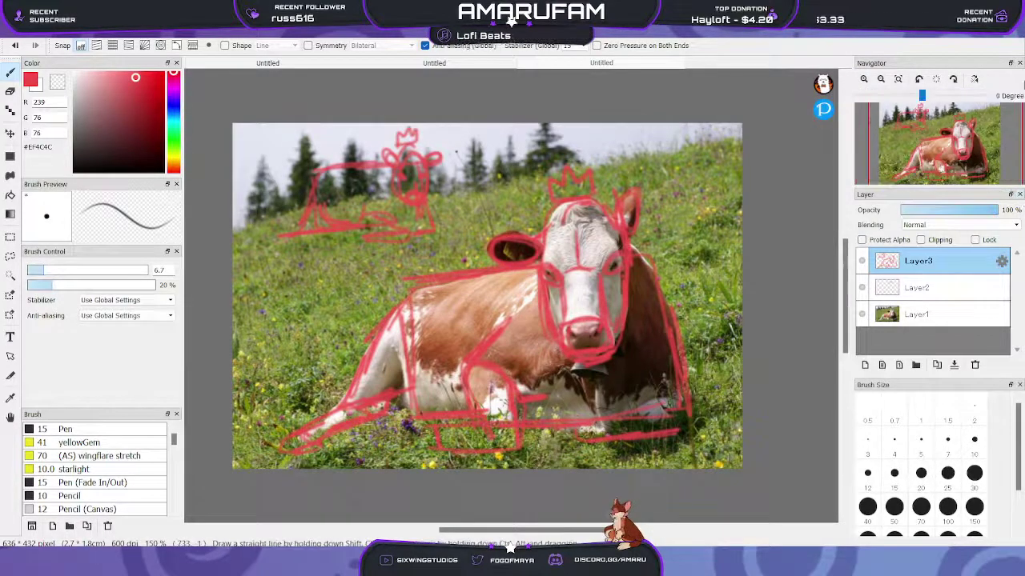
pyautogui.moveTo(946, 139)
pyautogui.mouseDown()
pyautogui.moveTo(922, 150)
pyautogui.moveTo(930, 138)
pyautogui.mouseUp()
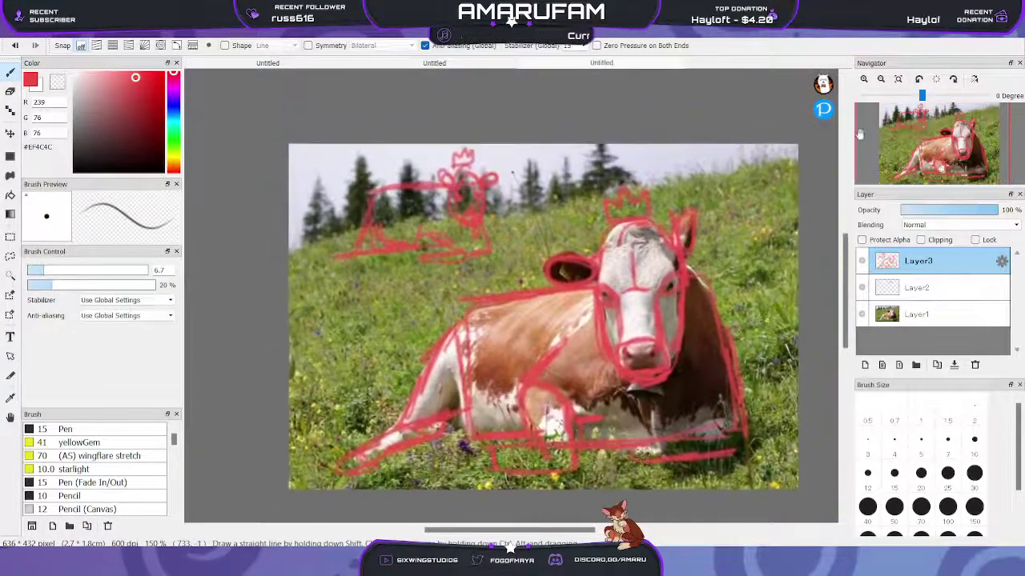